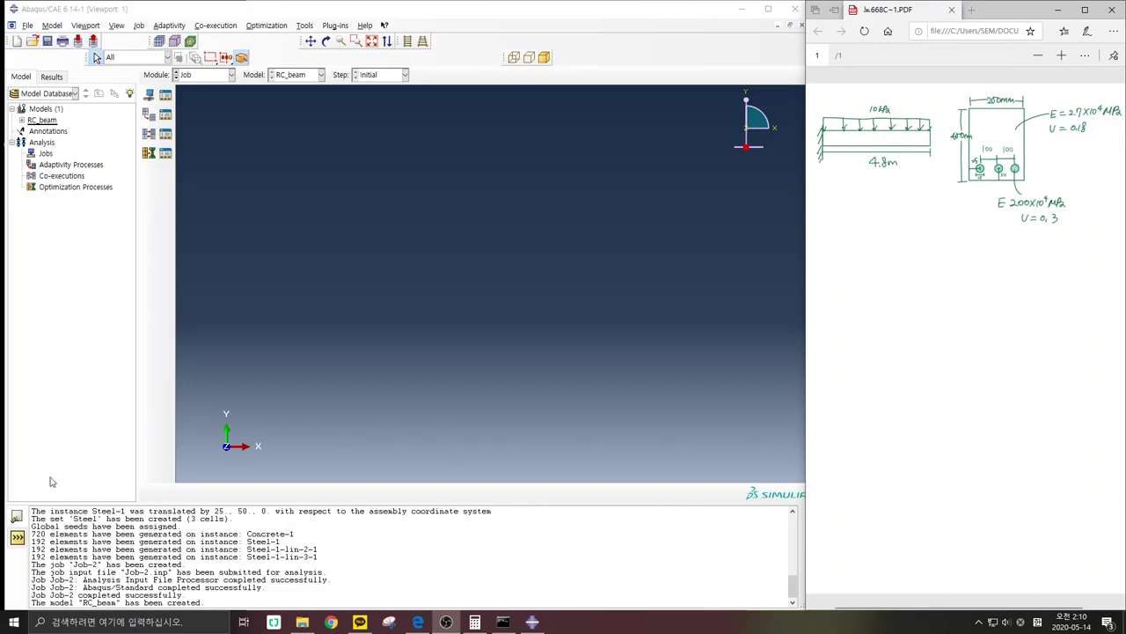
# Step: Switch to the Part module and start a 3D deformable solid extrusion part named Concrete with an approximate size of 200
pyautogui.click(227, 75)
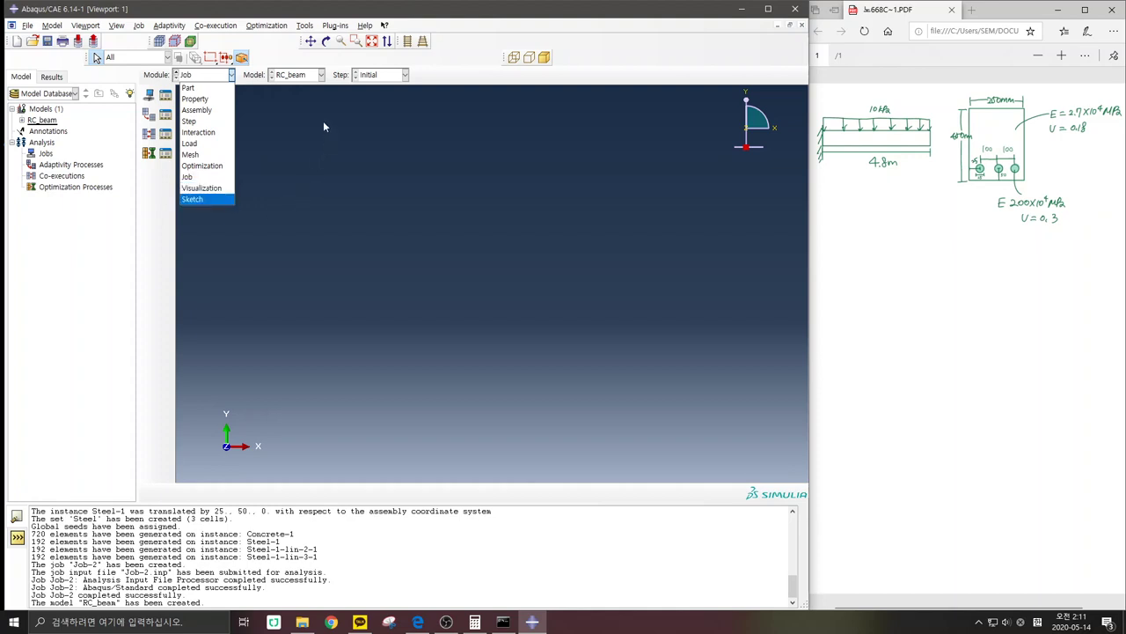
pyautogui.click(187, 88)
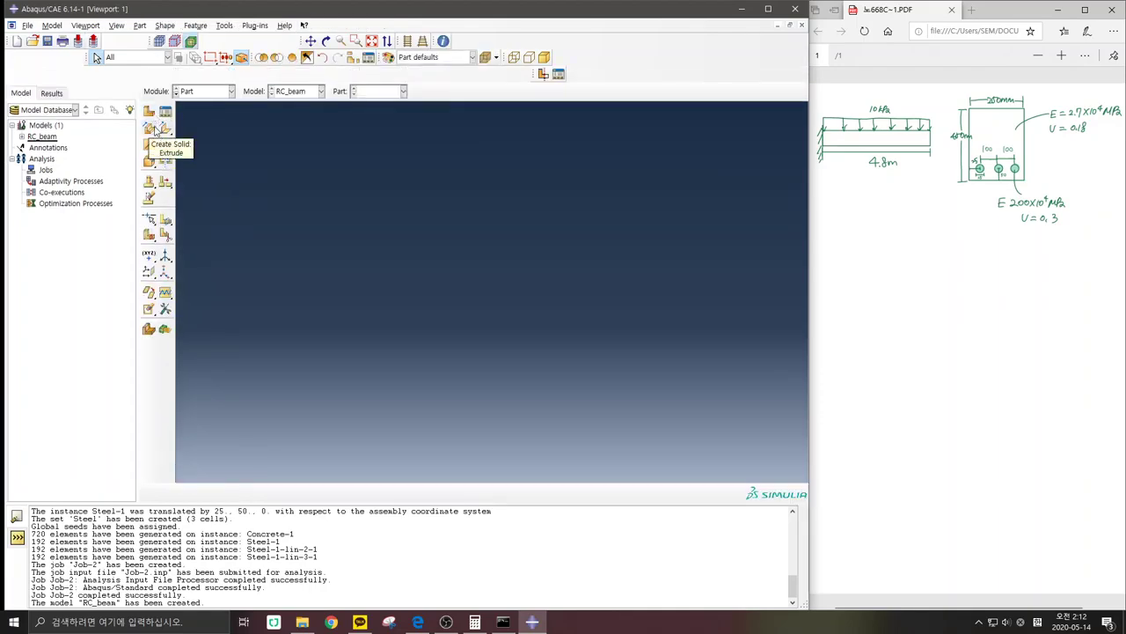
pyautogui.click(149, 112)
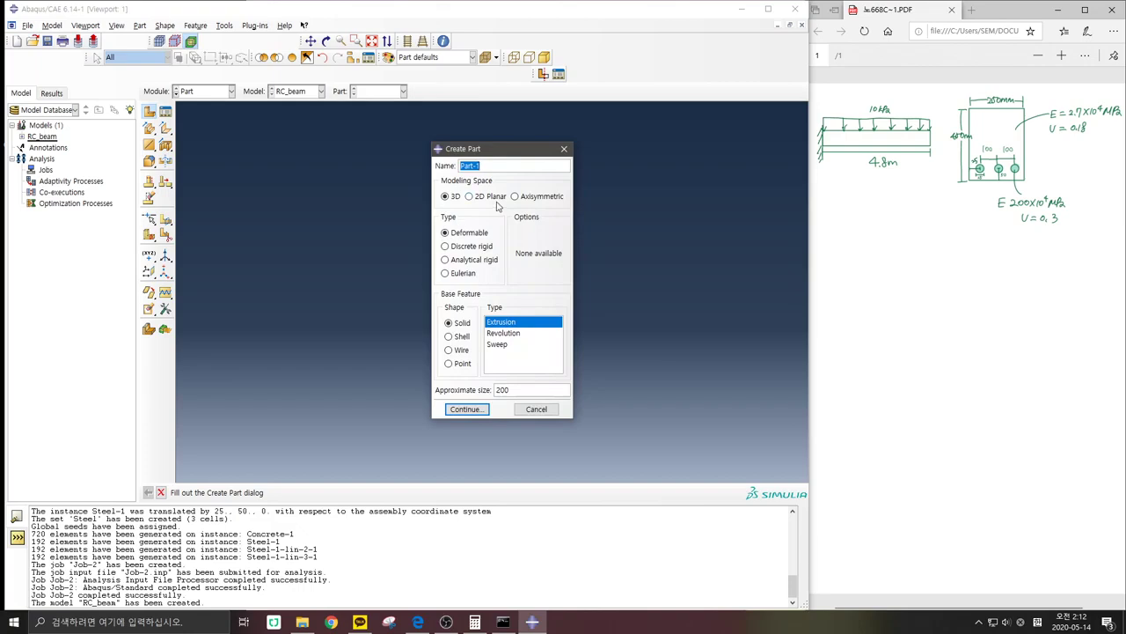
pyautogui.write('Concrete')
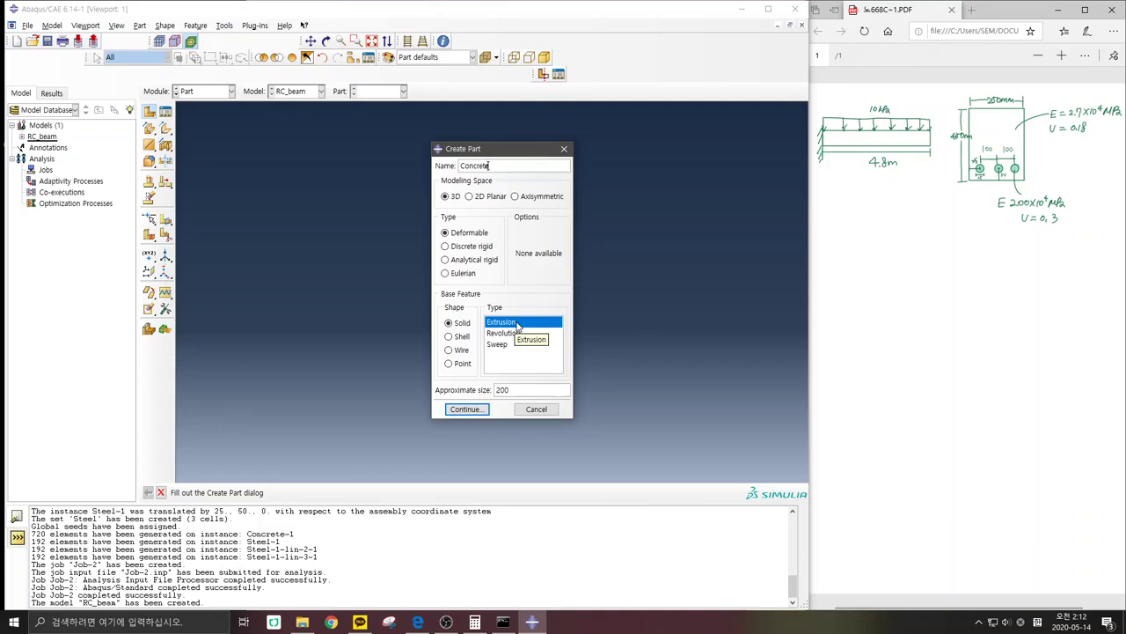
pyautogui.click(466, 409)
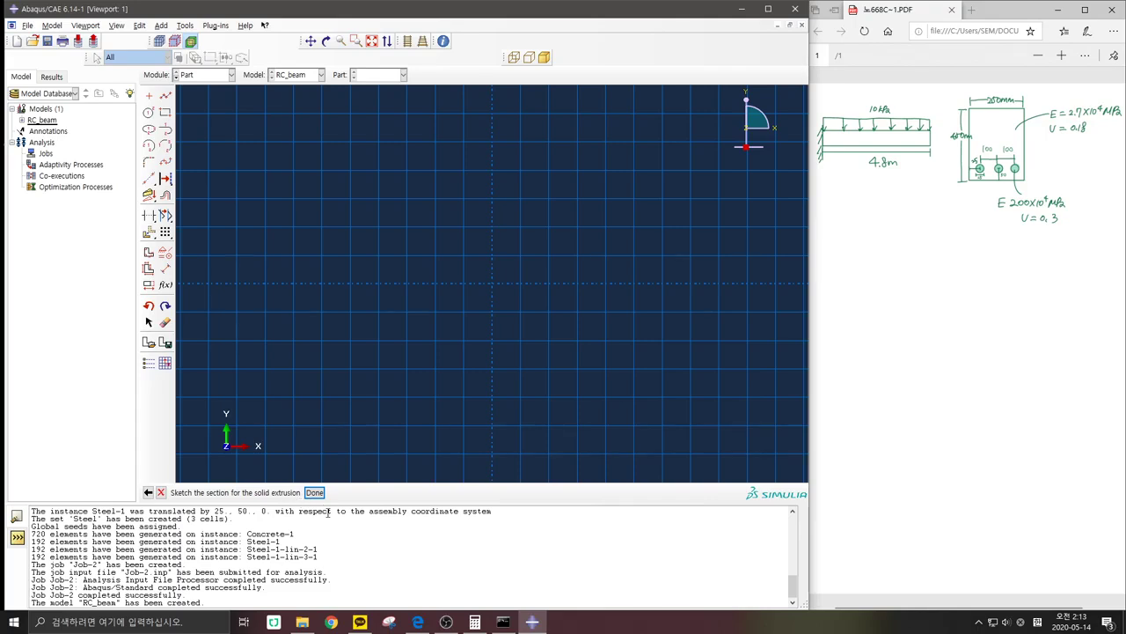
# Step: Switch to Chrome and search Google Images for "abaqus unit"
pyautogui.click(333, 621)
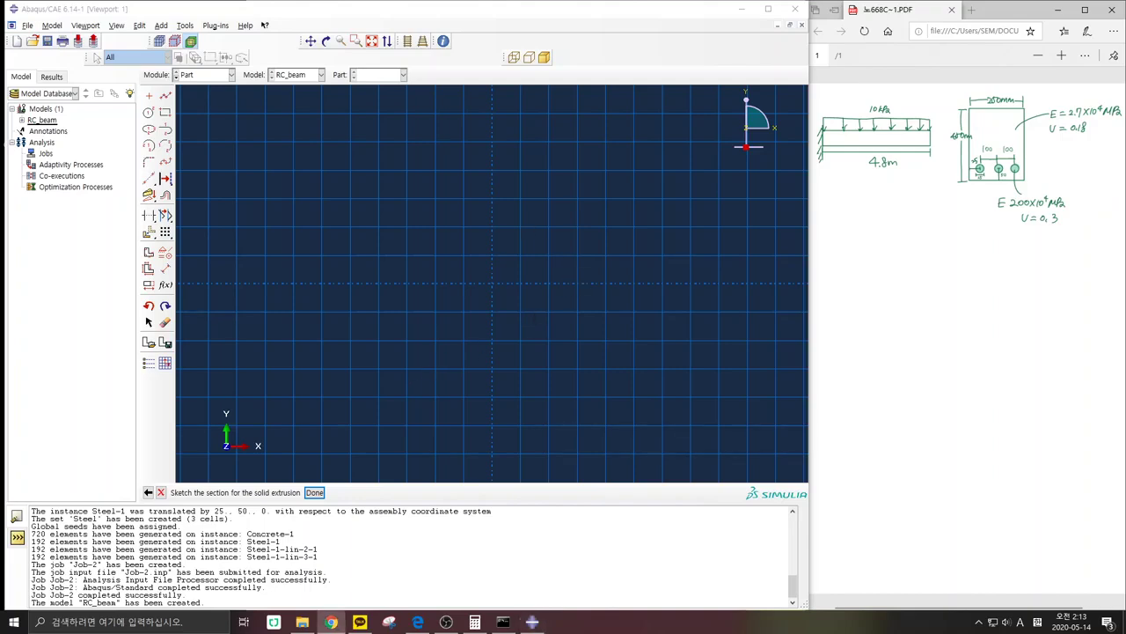
pyautogui.moveTo(583, 211); pyautogui.dragTo(517, 211)
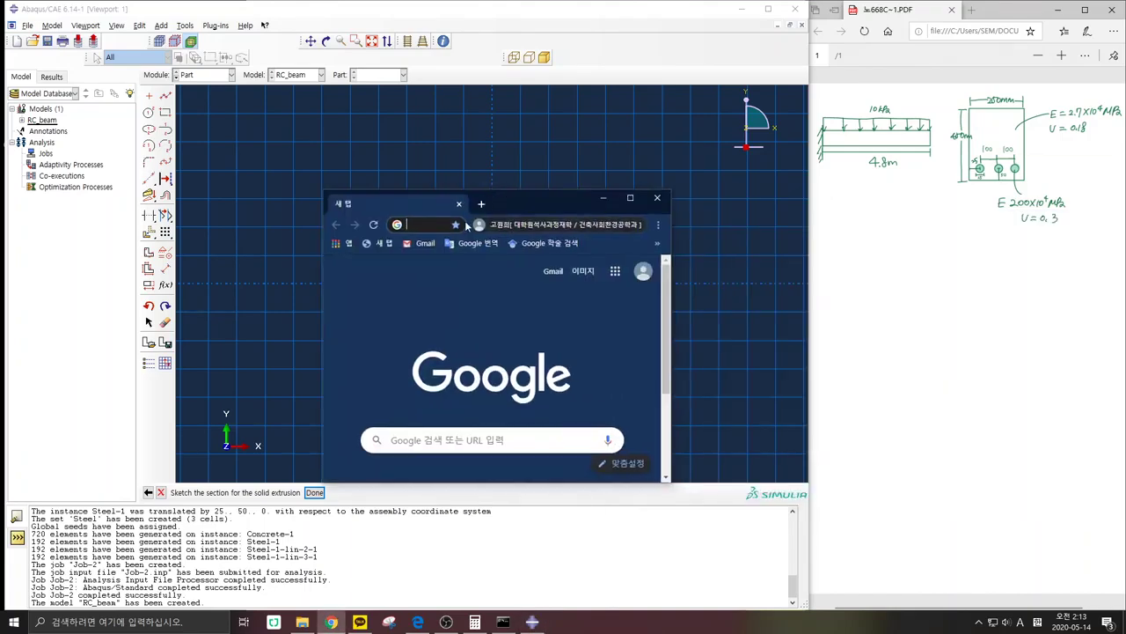
pyautogui.doubleClick(536, 201)
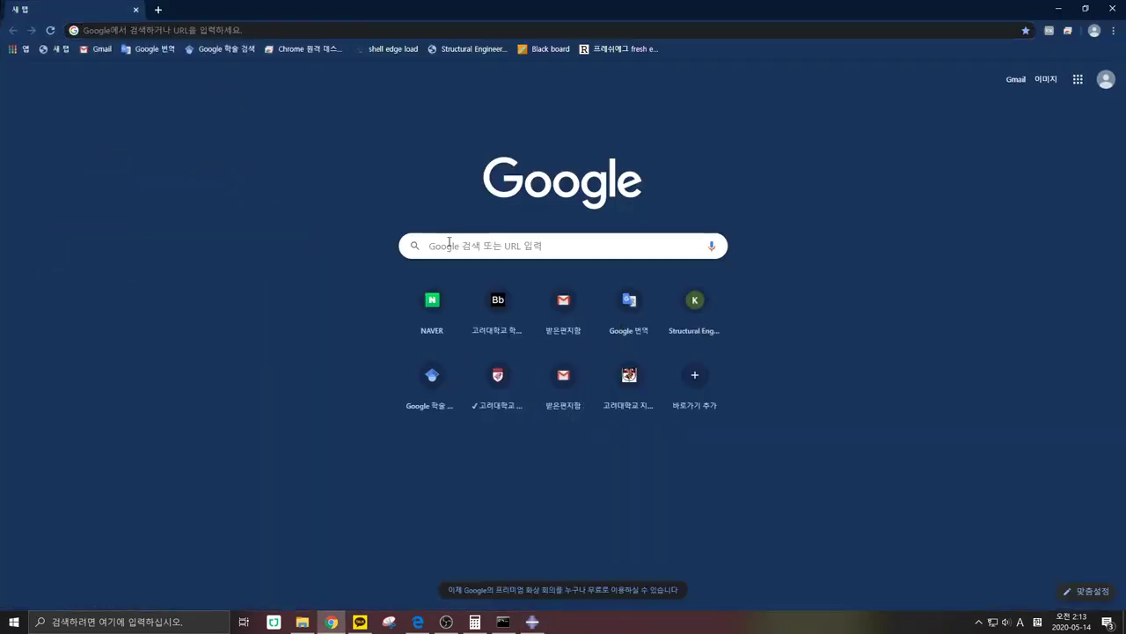
pyautogui.click(450, 241)
pyautogui.write('ab')
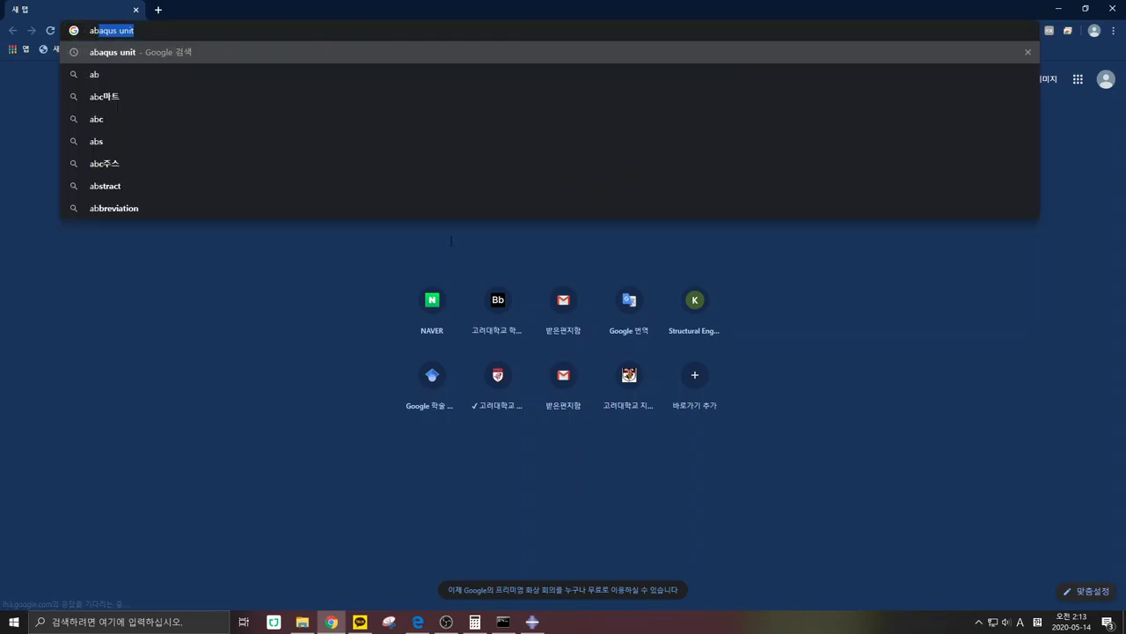
pyautogui.press('Right')
pyautogui.press('Return')
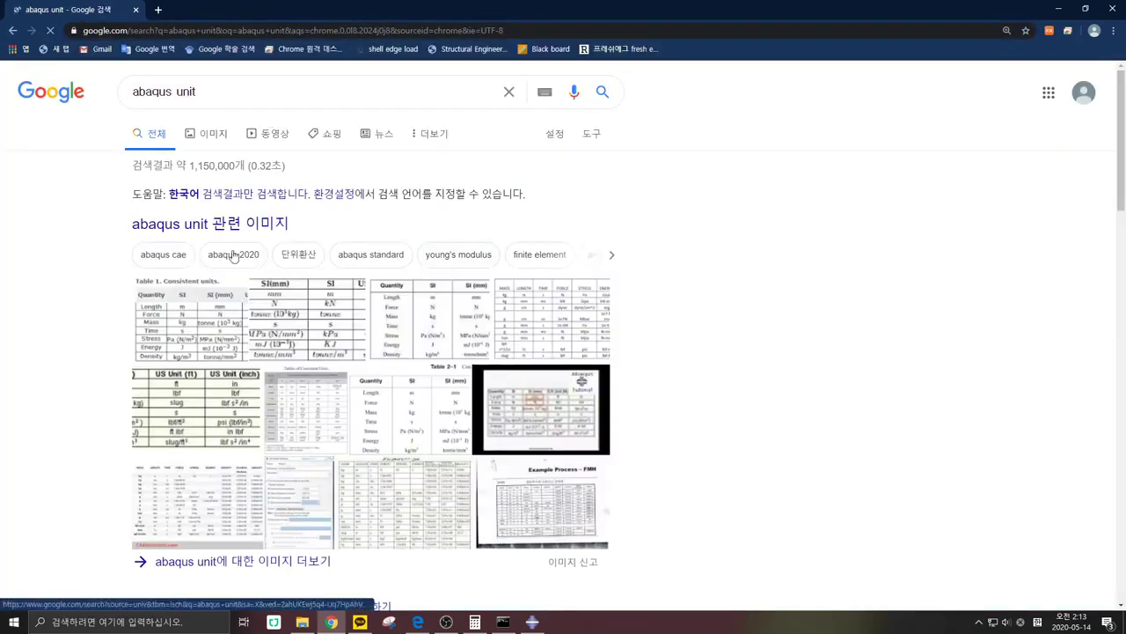
pyautogui.click(213, 133)
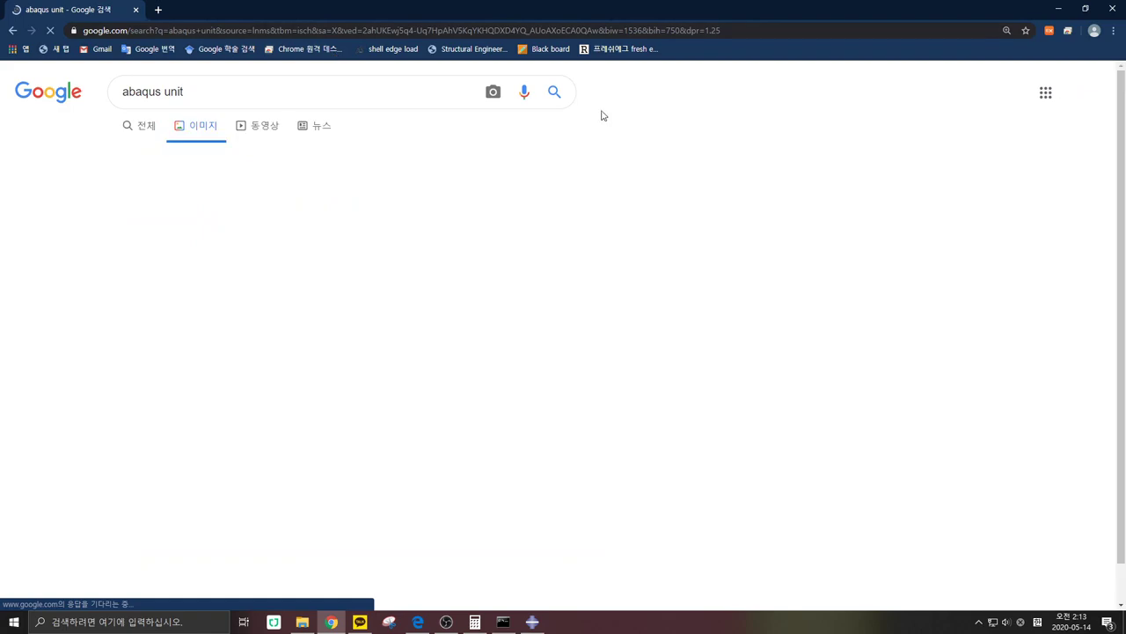
# Step: Reduce the browser window, place it beside the model, and examine the consistent units tables, including the SI (mm) column
pyautogui.moveTo(580, 5); pyautogui.dragTo(866, 273)
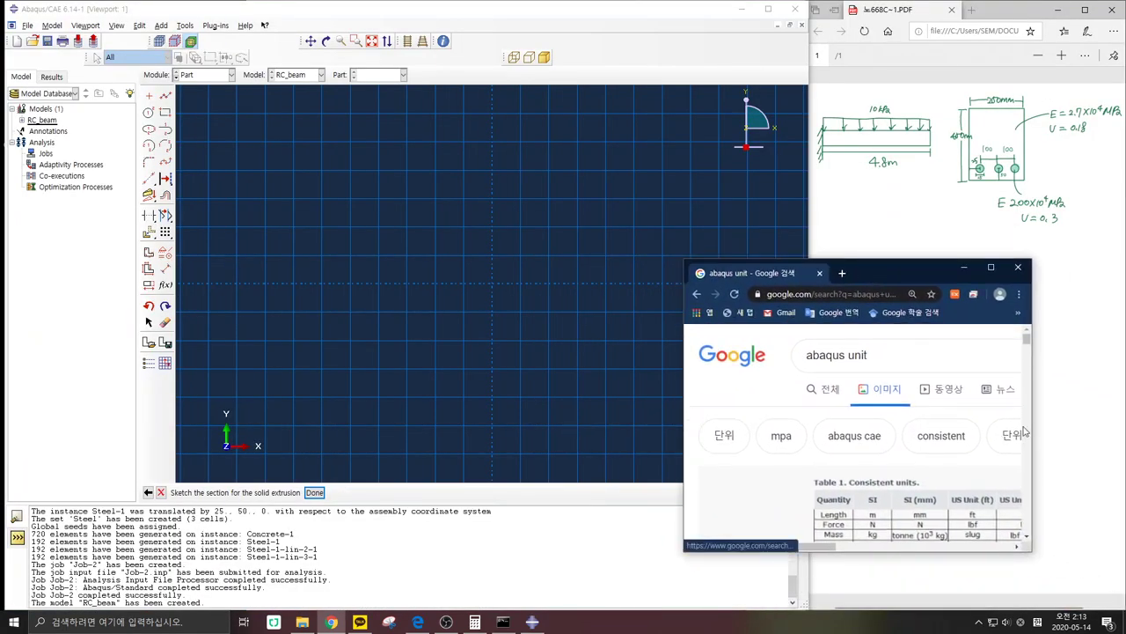
pyautogui.scroll(-6, 861, 529)
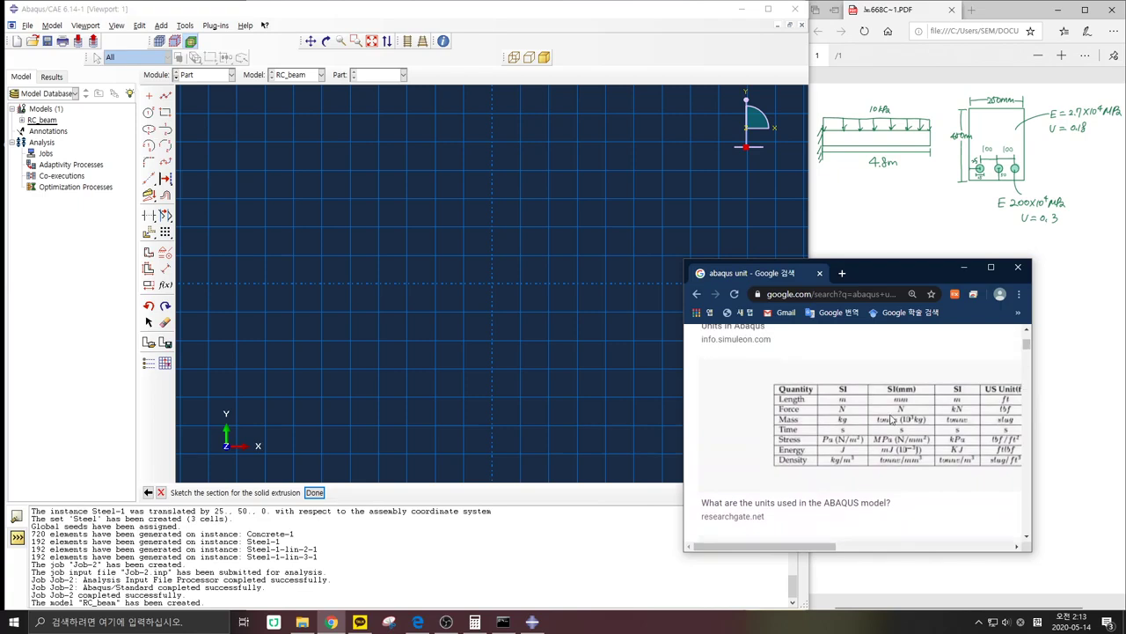
pyautogui.hscroll(3, 862, 529)
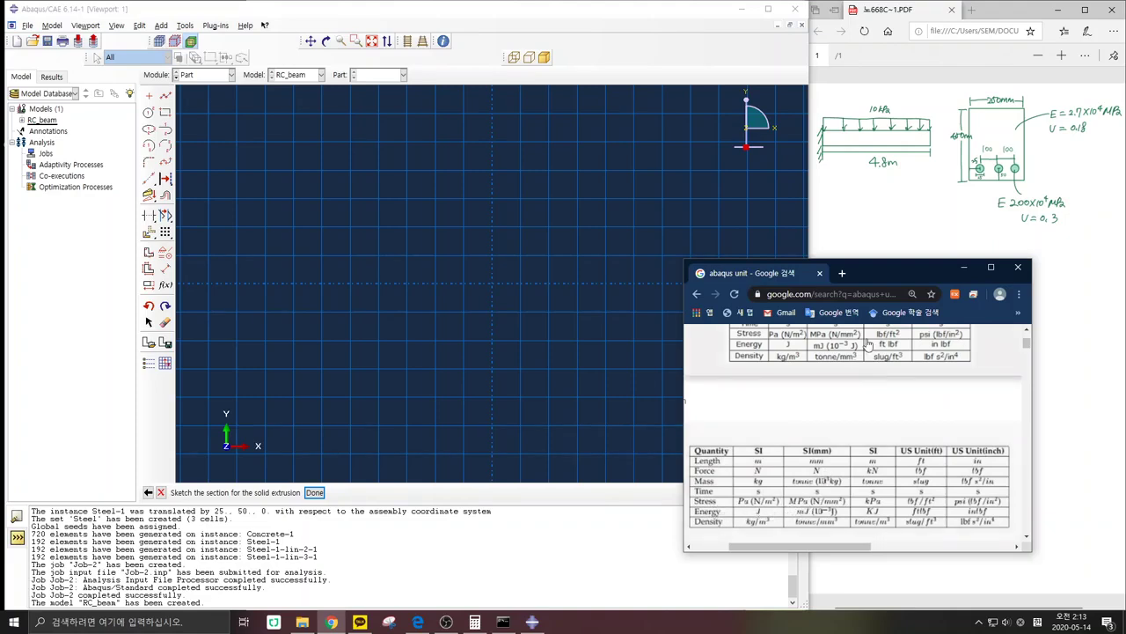
pyautogui.moveTo(880, 277); pyautogui.dragTo(958, 325)
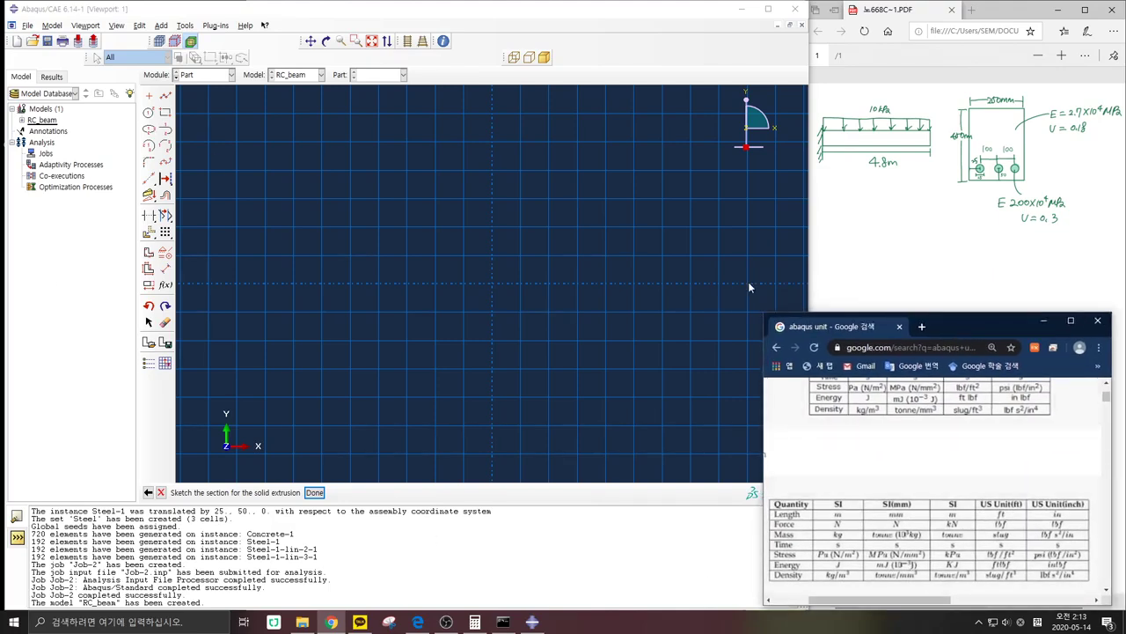
# Step: Consult the beam's section drawing in the PDF and sketch a rectangle in Abaqus from the origin to 250,400
pyautogui.click(1031, 10)
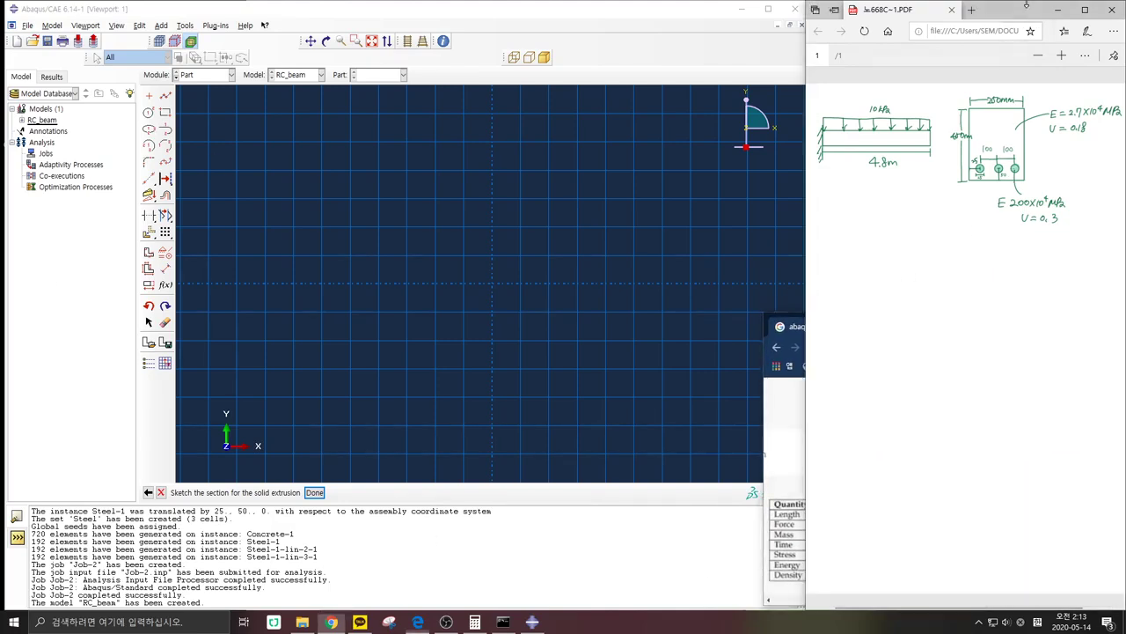
pyautogui.keyDown('ctrl'); pyautogui.scroll(3, 1060, 90); pyautogui.keyUp('ctrl')
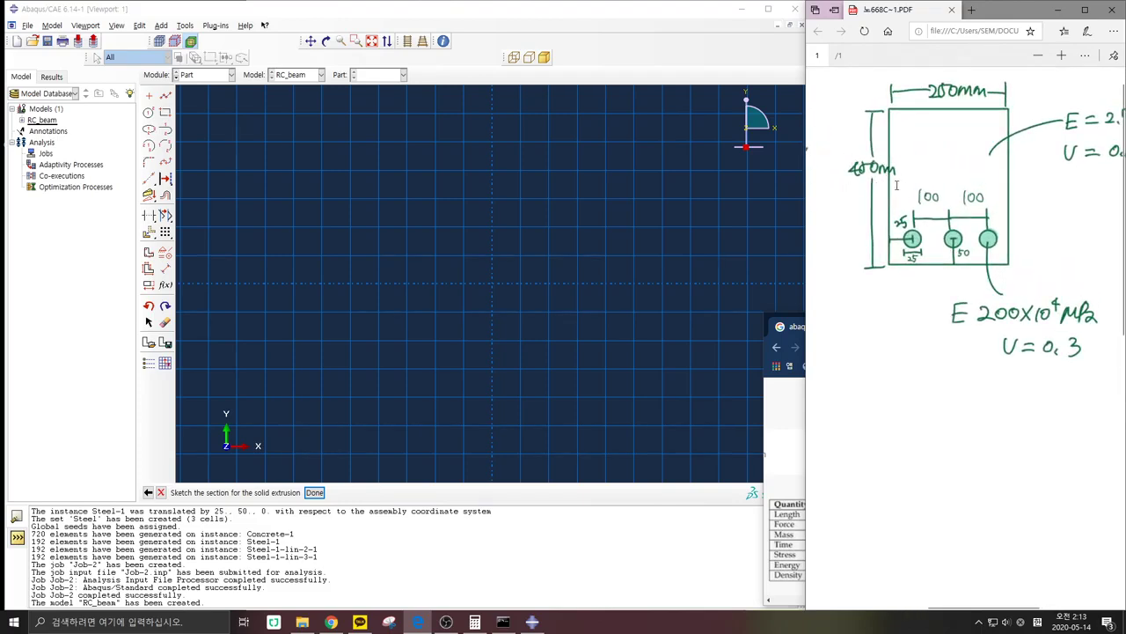
pyautogui.click(165, 112)
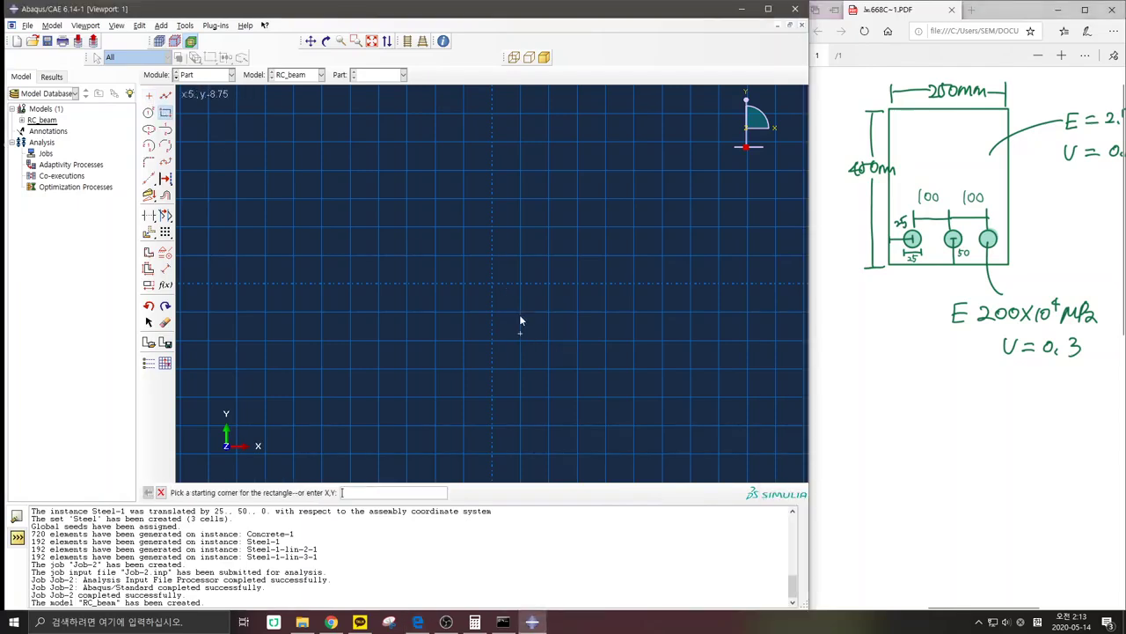
pyautogui.click(491, 284)
pyautogui.write('2')
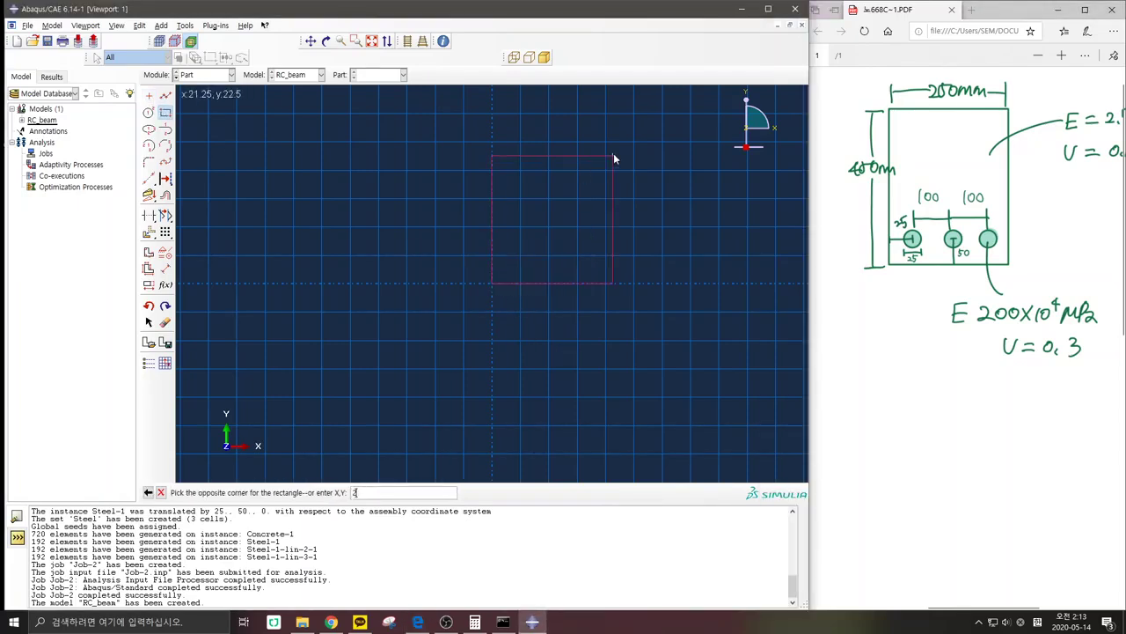
pyautogui.write('5')
pyautogui.write('0,400')
pyautogui.press('Return')
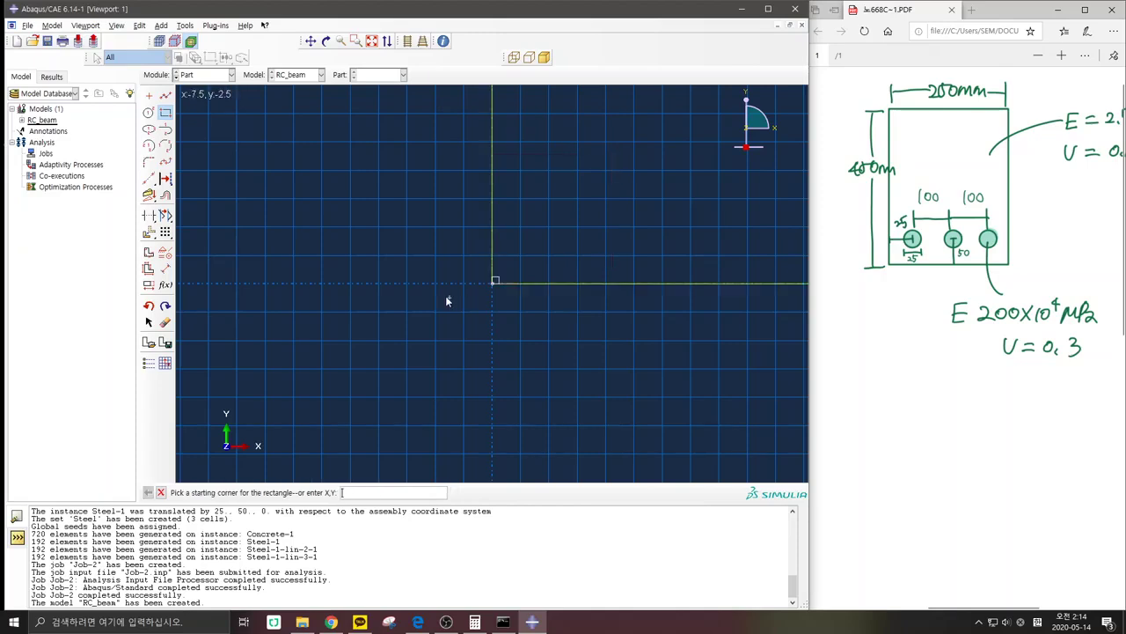
pyautogui.press('Escape')
# Step: Finish the rectangle sketch and extrude it to a depth of 4800, following the beam length in the PDF drawing
pyautogui.middleClick(394, 260)
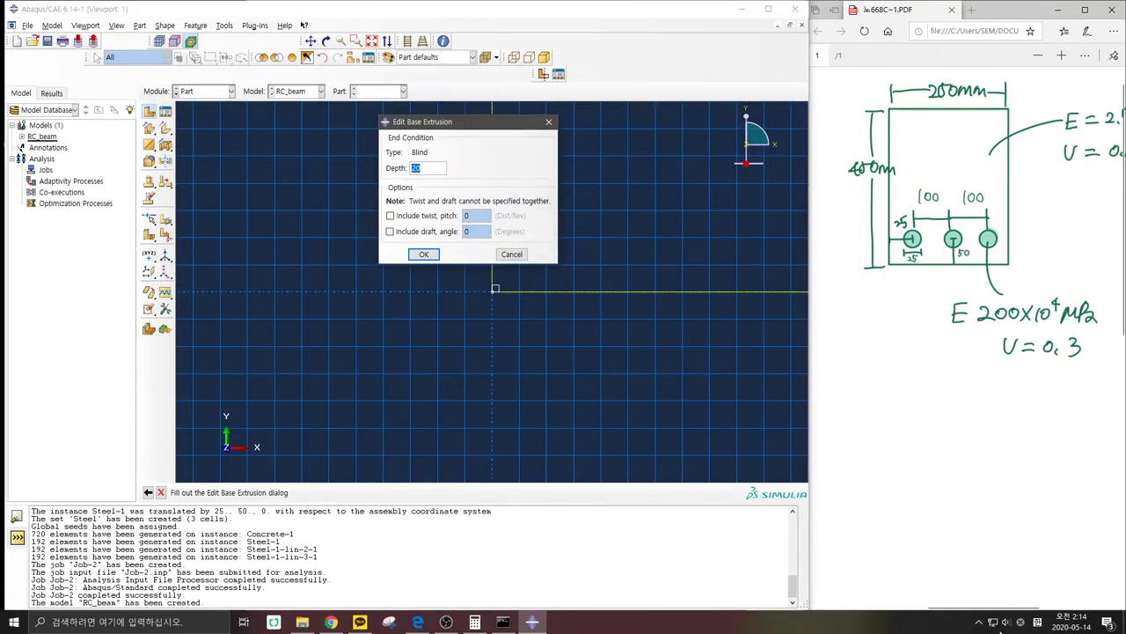
pyautogui.moveTo(1028, 605)
pyautogui.mouseDown()
pyautogui.moveTo(881, 578)
pyautogui.moveTo(936, 605)
pyautogui.mouseUp()
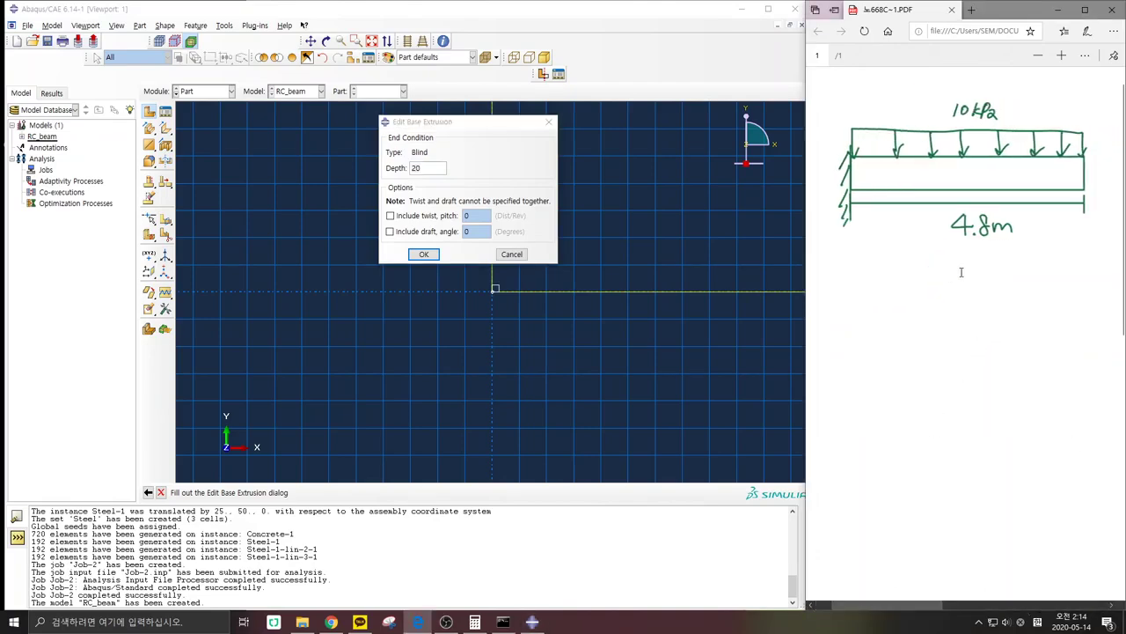
pyautogui.click(396, 167)
pyautogui.write('4800')
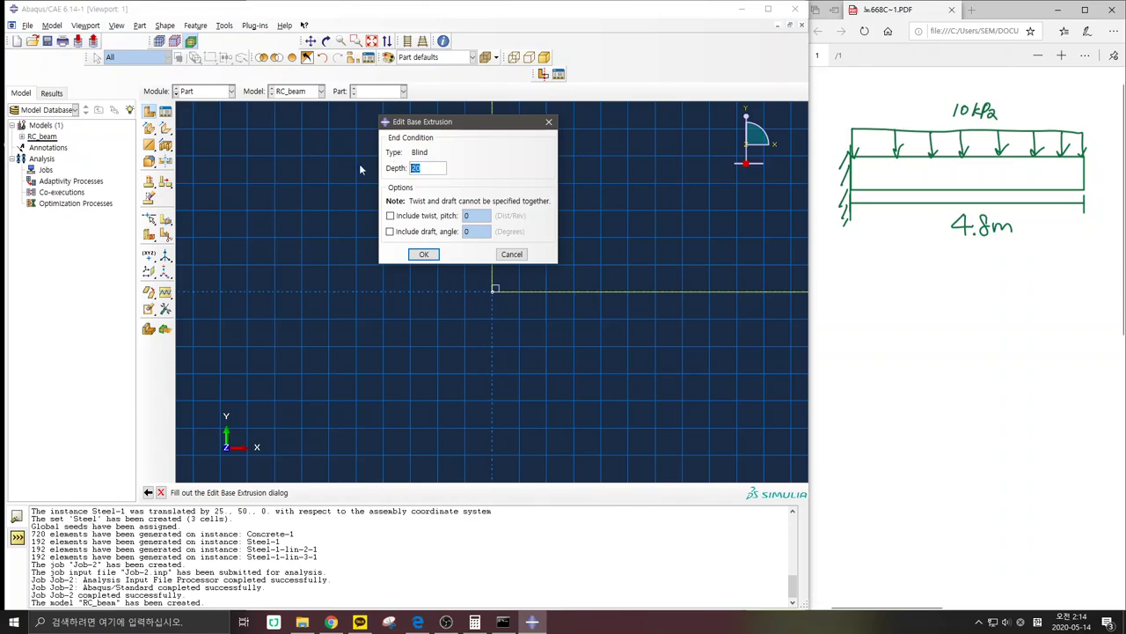
pyautogui.press('Return')
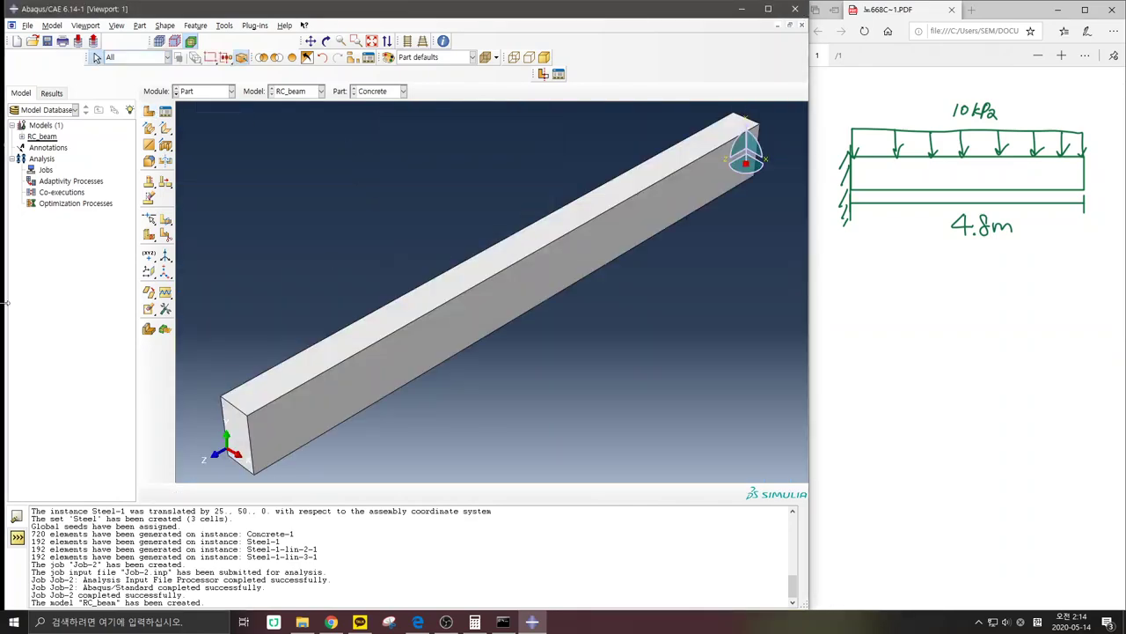
# Step: Start a second 3D deformable solid extrusion part named Steel
pyautogui.click(148, 111)
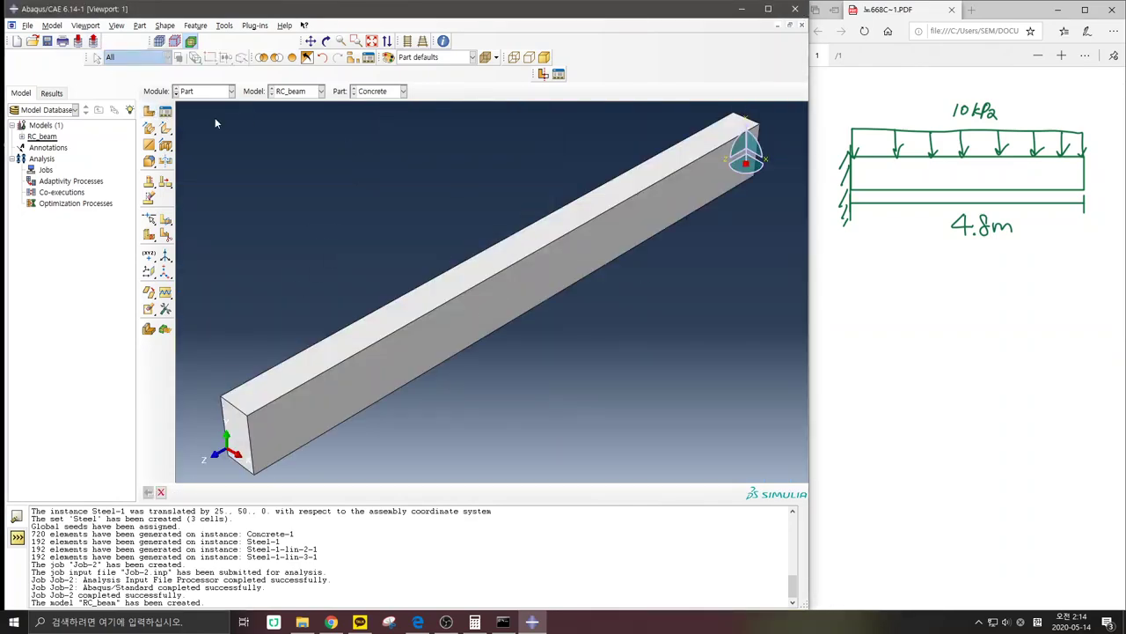
pyautogui.write('Stee')
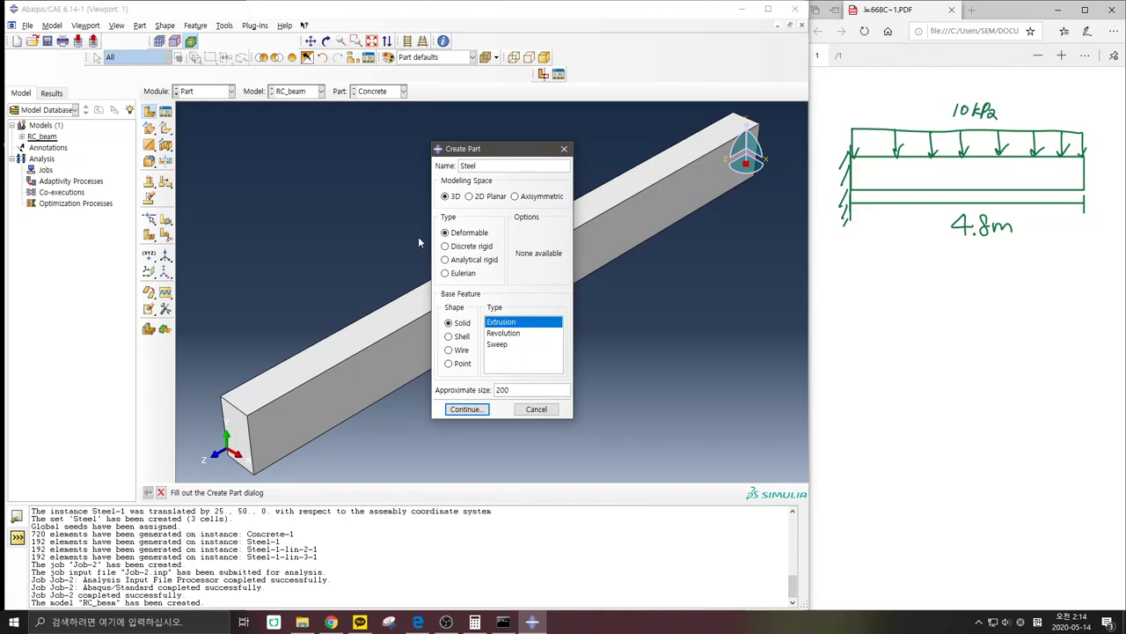
pyautogui.write('l')
pyautogui.press('Return')
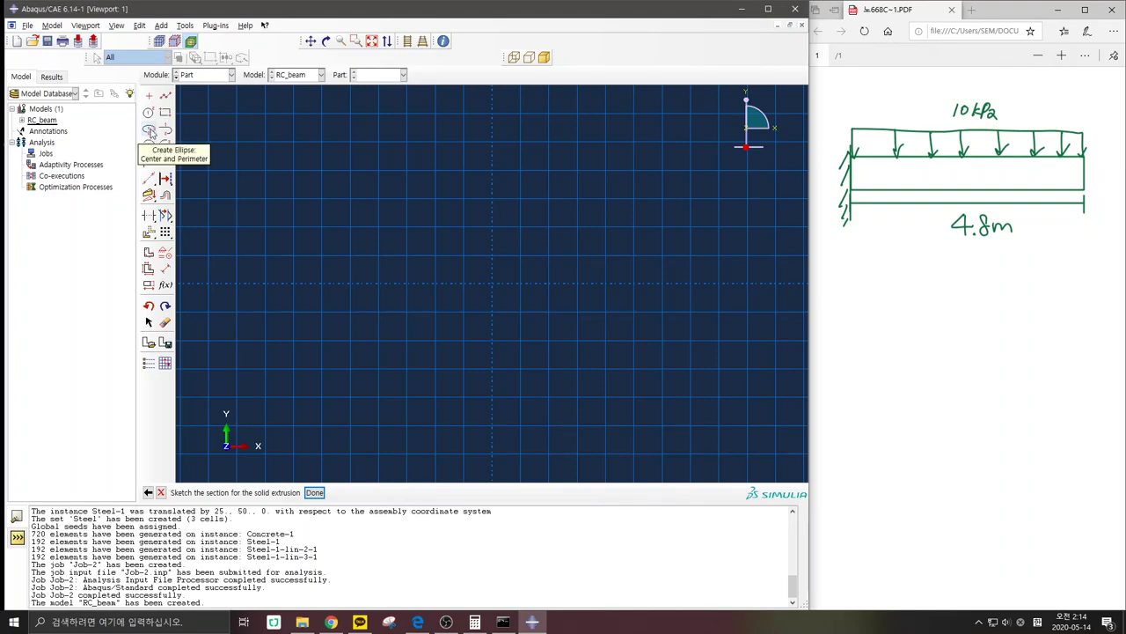
# Step: Sketch the reinforcing bar section as a circle centred at the origin with its perimeter point at 12.5,0
pyautogui.click(149, 112)
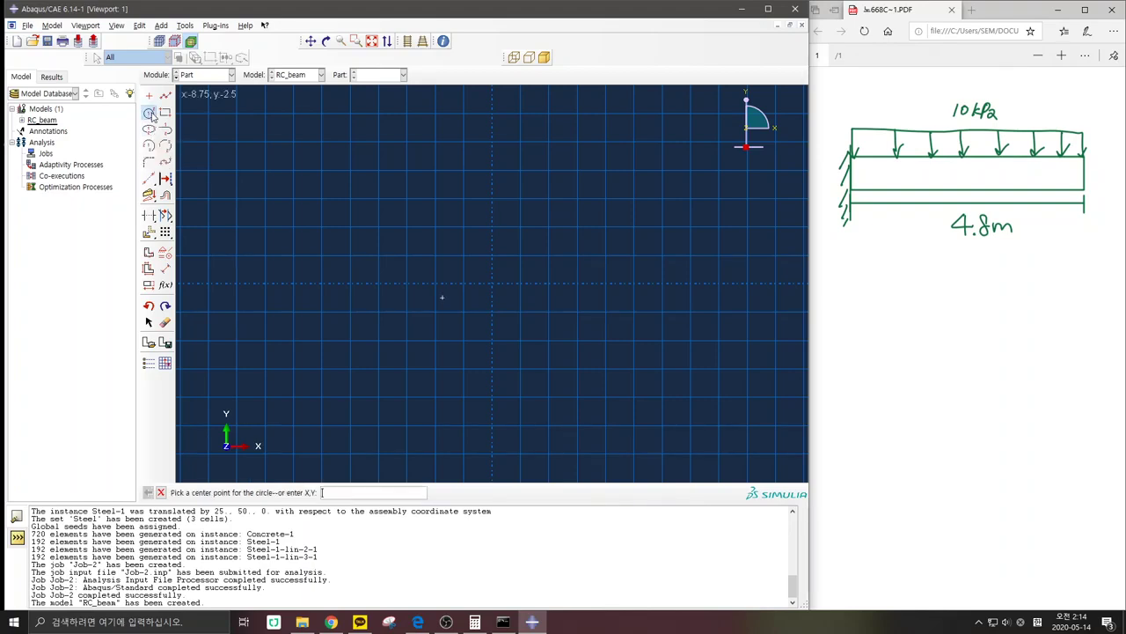
pyautogui.click(492, 284)
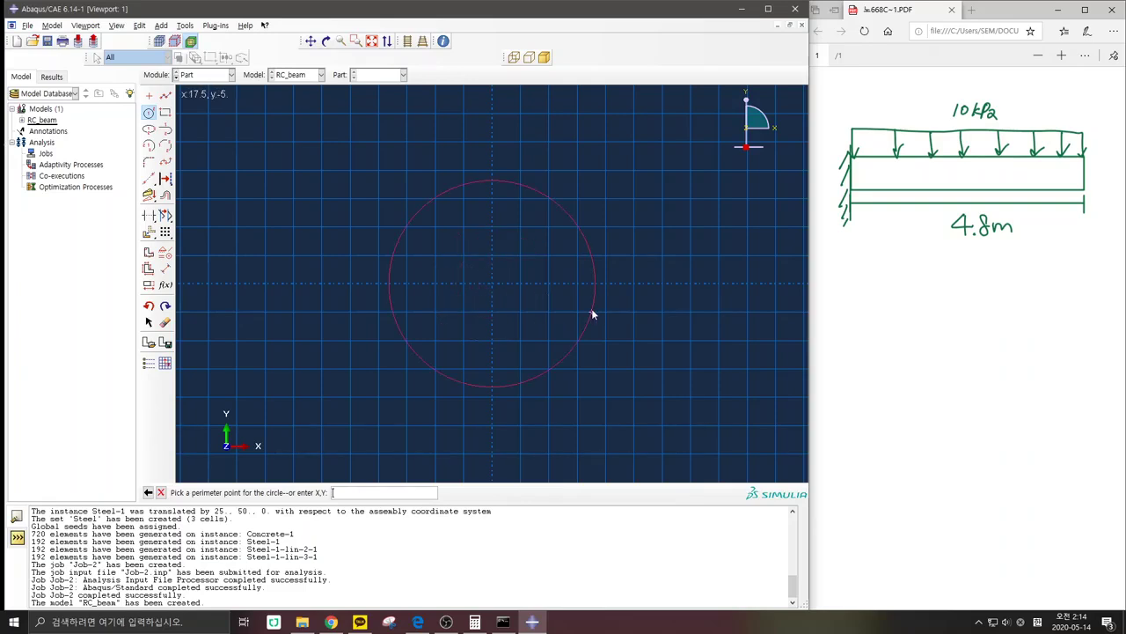
pyautogui.click(922, 610)
pyautogui.moveTo(922, 609); pyautogui.dragTo(1028, 609)
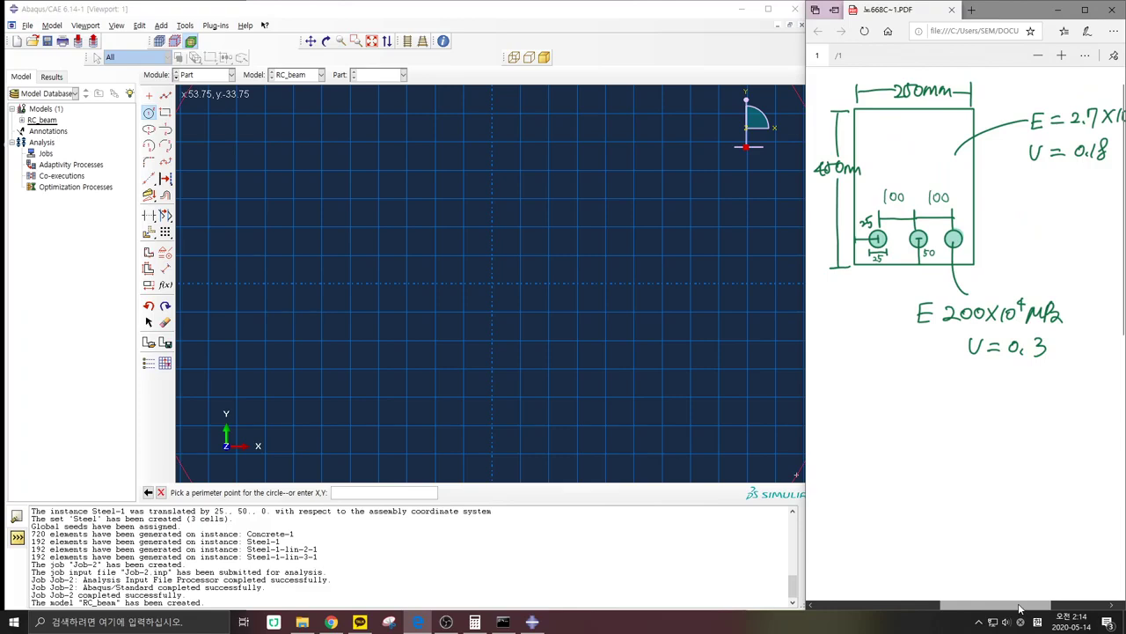
pyautogui.click(384, 493)
pyautogui.write('12.5,0')
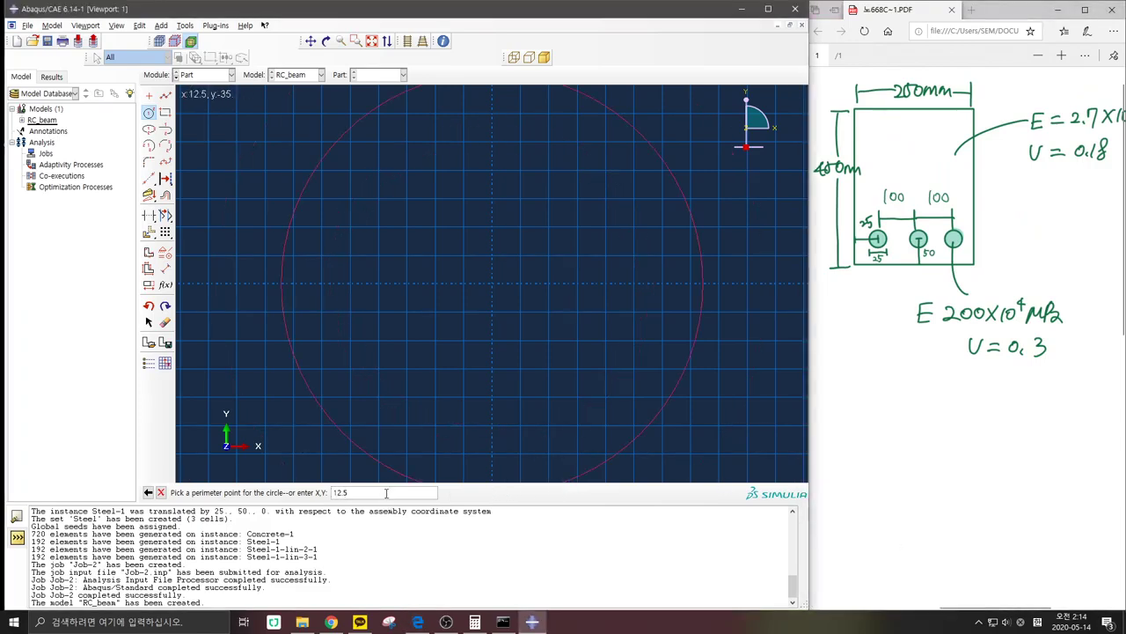
pyautogui.press('Return')
pyautogui.press('Escape')
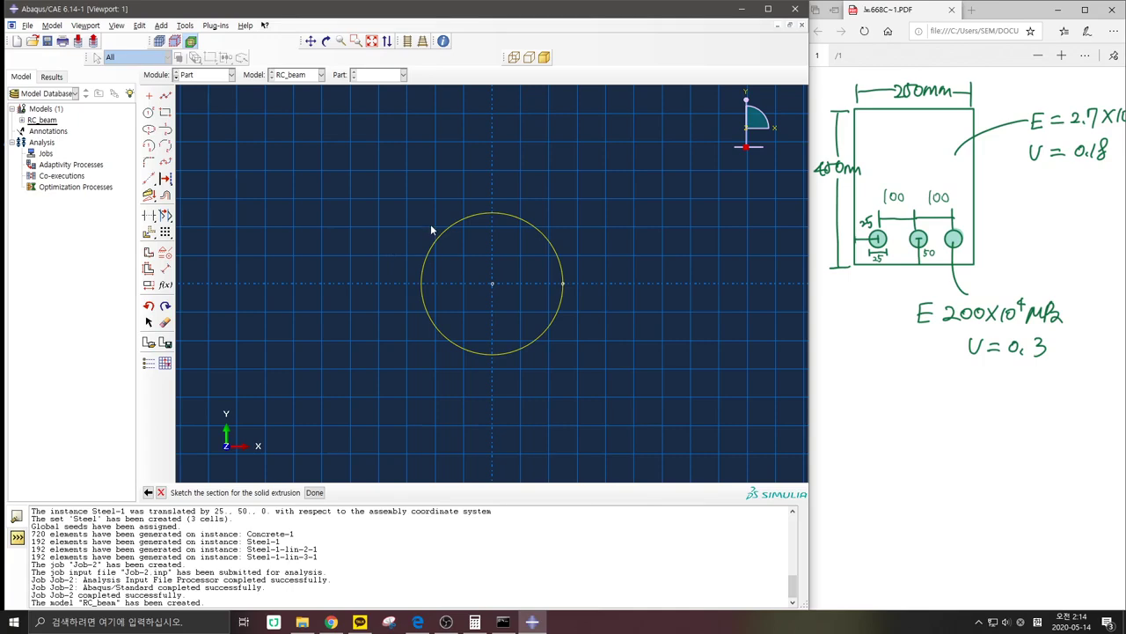
# Step: Finish the circle sketch and extrude the Steel part to a depth of 4000
pyautogui.middleClick(321, 240)
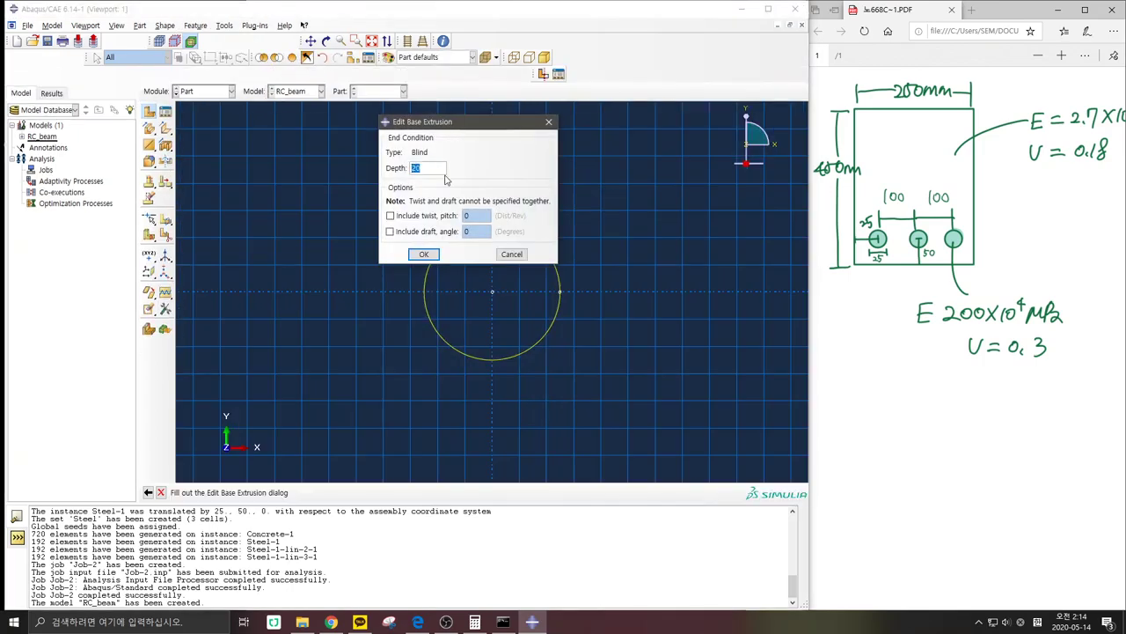
pyautogui.write('40')
pyautogui.write('00')
pyautogui.press('Return')
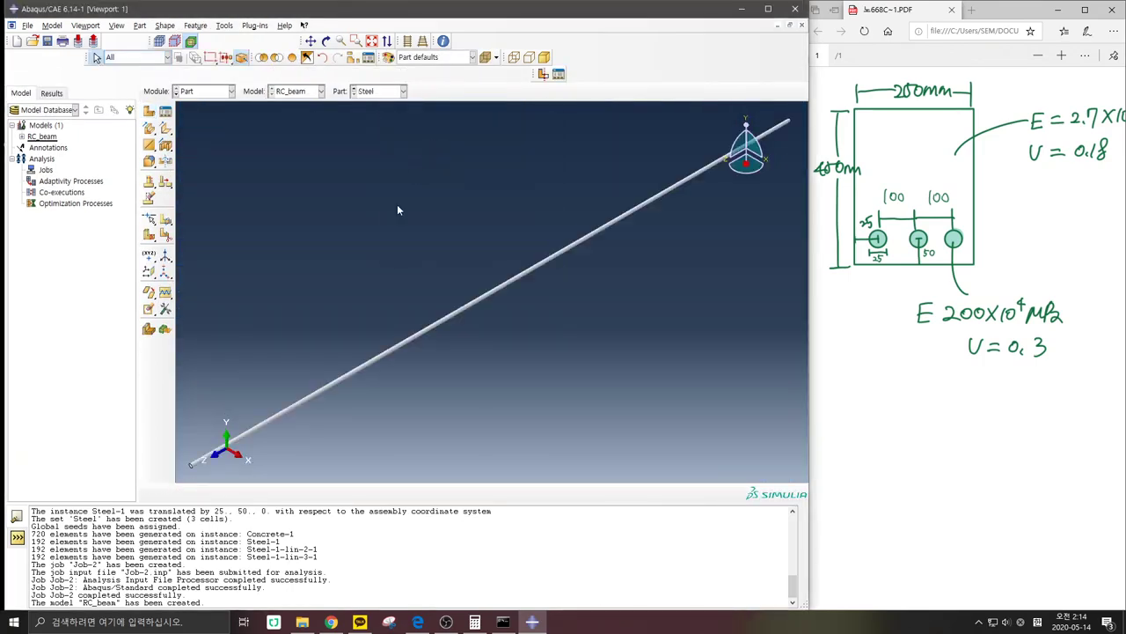
# Step: In the Property module, create a material named Concrete and give it an Elastic mechanical behaviour
pyautogui.click(232, 91)
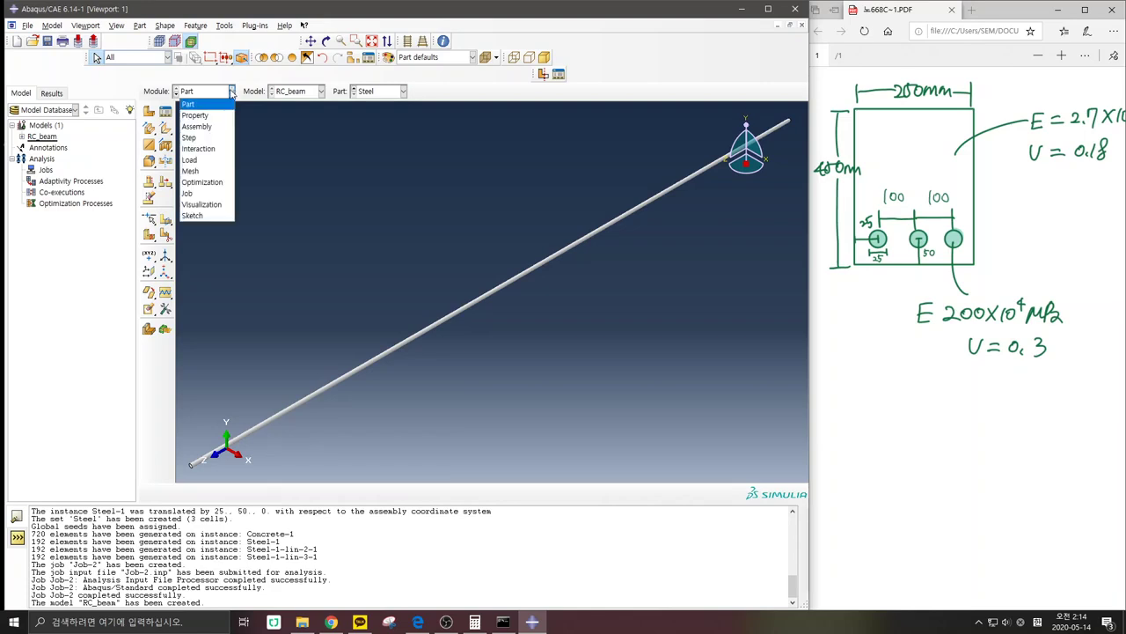
pyautogui.click(196, 116)
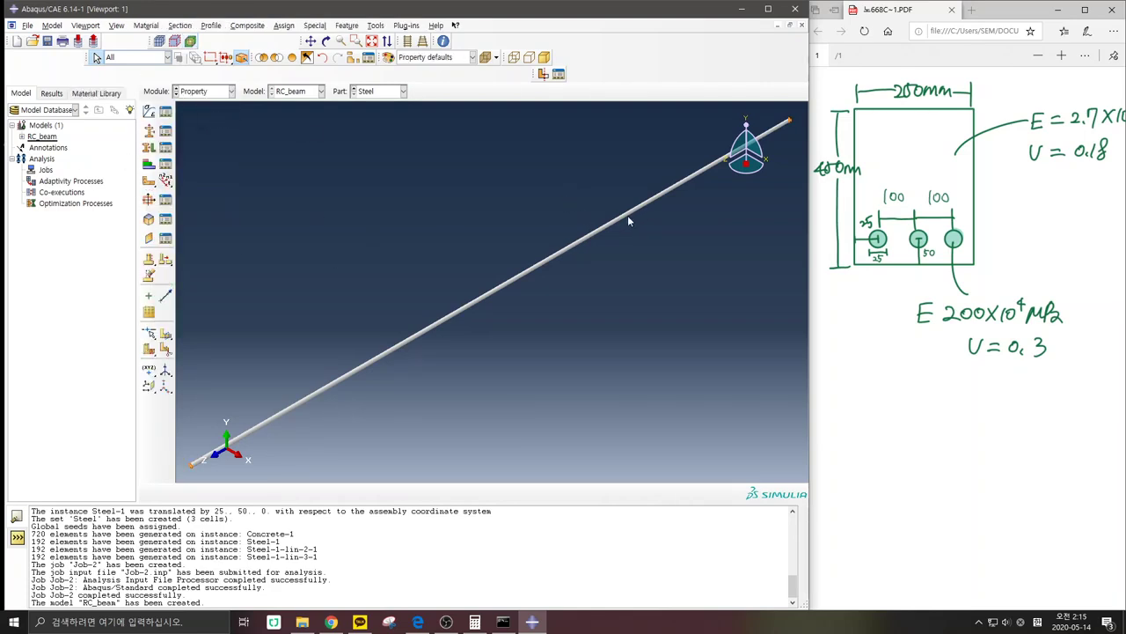
pyautogui.click(150, 112)
pyautogui.write('Conc')
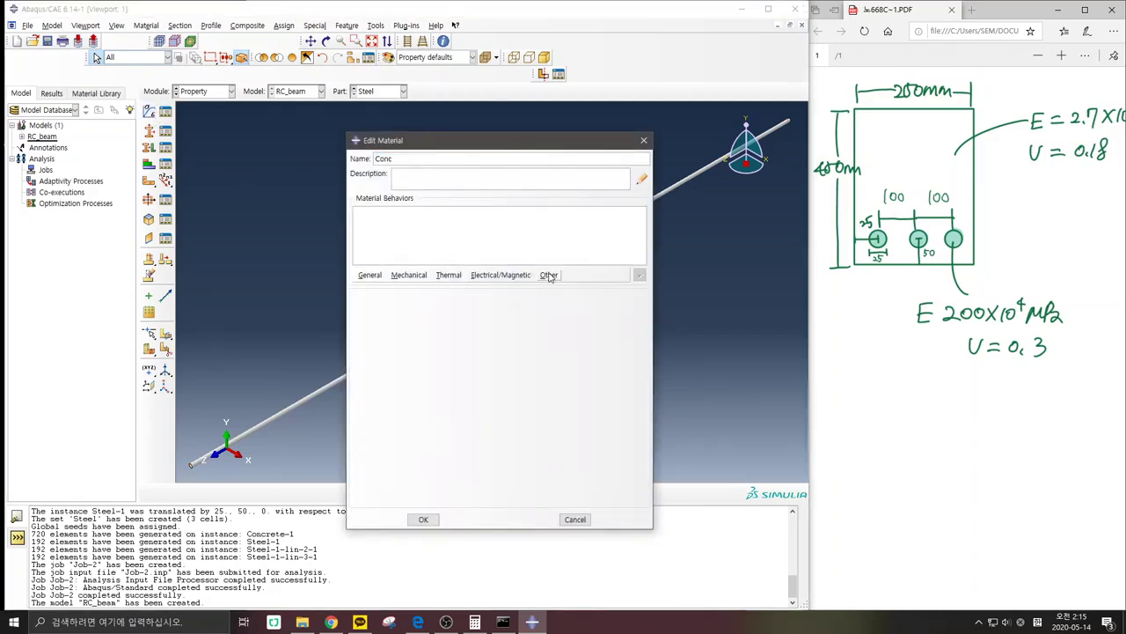
pyautogui.write('rete')
pyautogui.click(410, 276)
pyautogui.moveTo(419, 291)
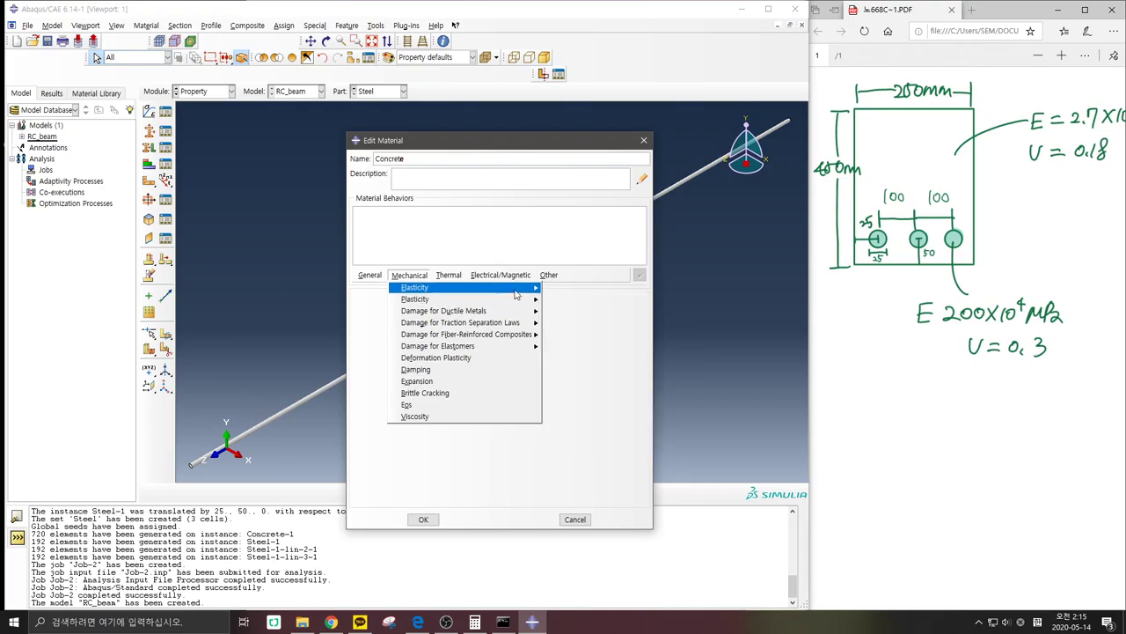
pyautogui.click(557, 294)
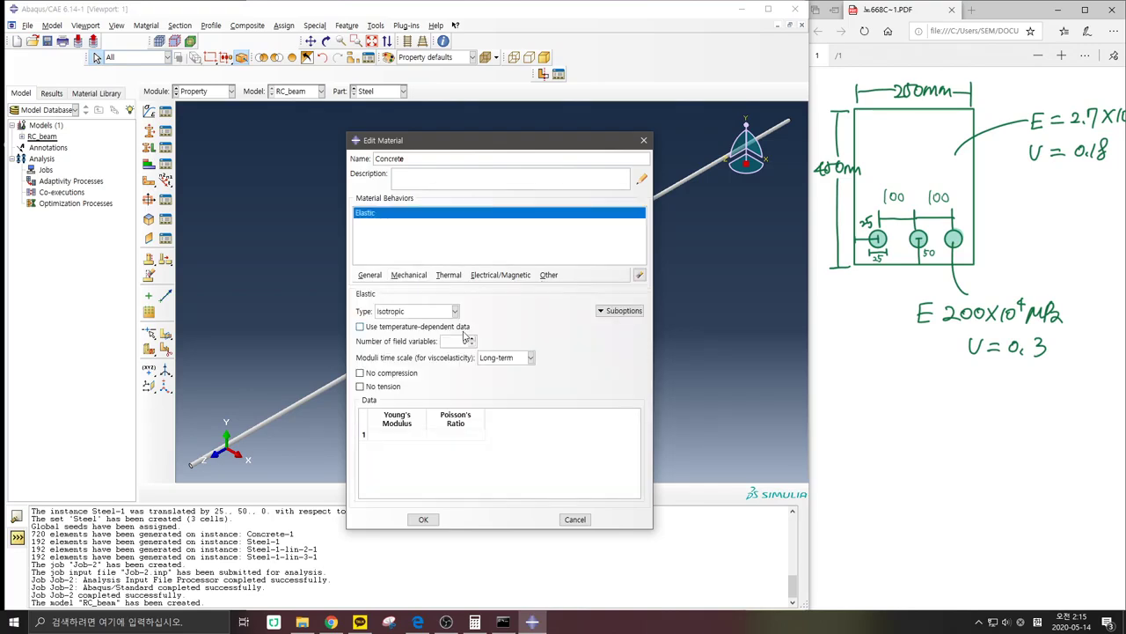
# Step: Start the Concrete material's Young's modulus with 2.7e and bring its full value into view in the PDF drawing
pyautogui.click(405, 434)
pyautogui.write('2.7e')
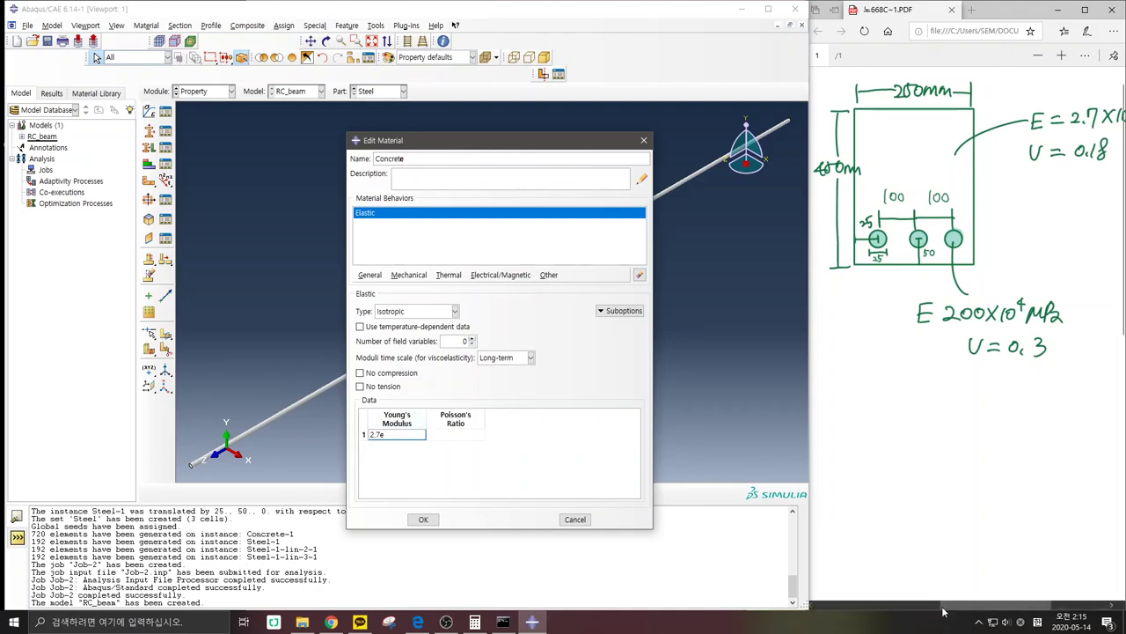
pyautogui.moveTo(943, 610); pyautogui.dragTo(969, 611)
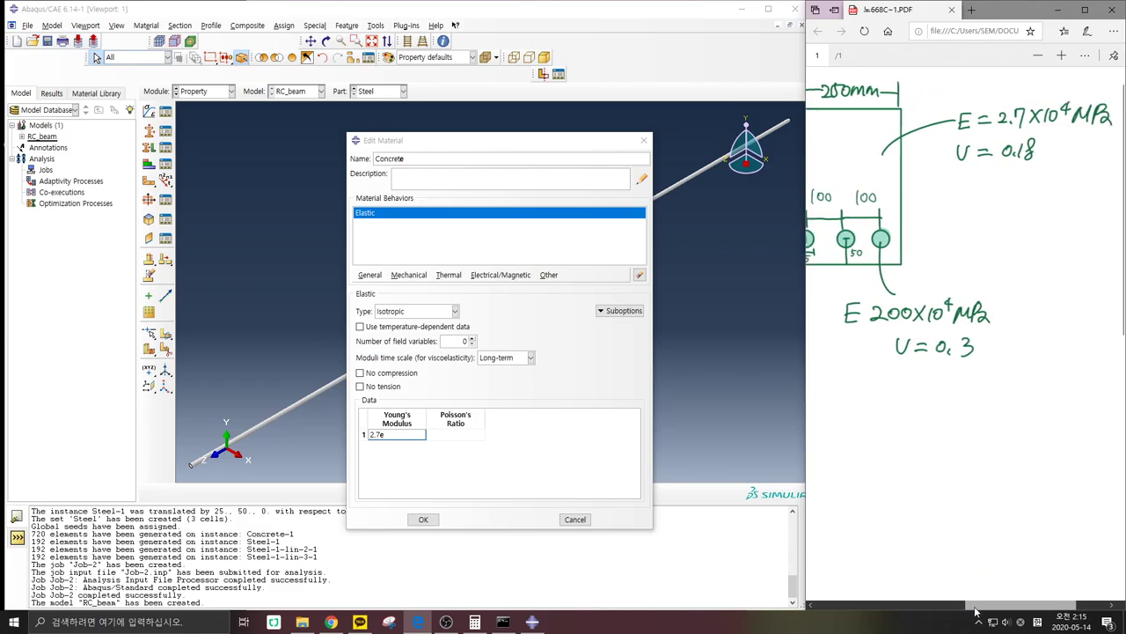
pyautogui.click(404, 435)
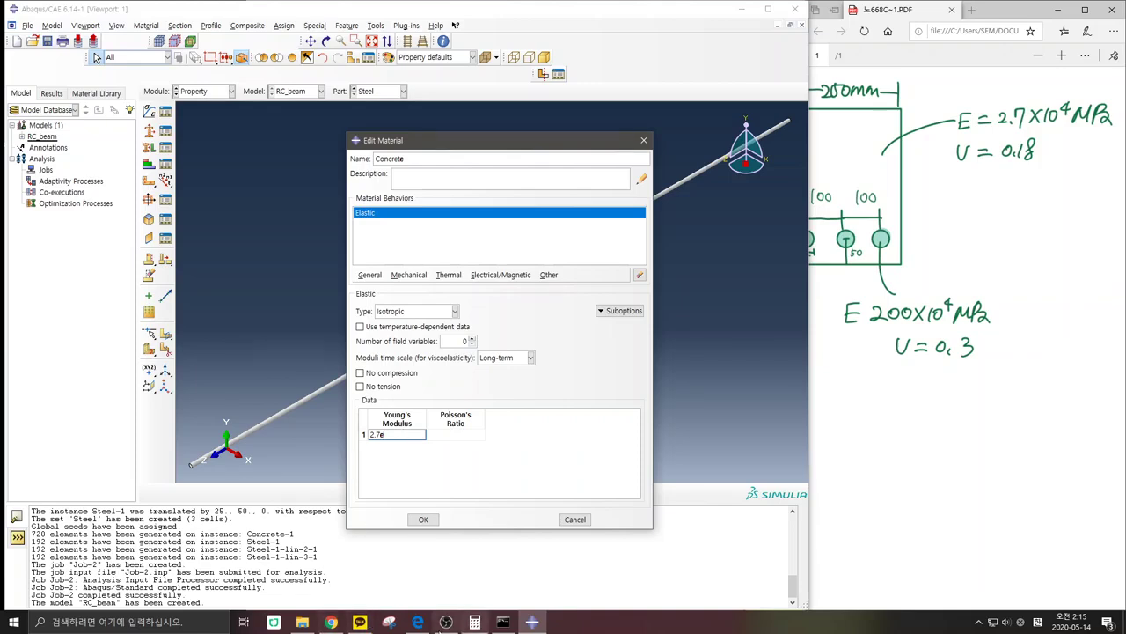
# Step: Switch to Chrome, search Google for "strain stress curve", and examine the image results for the elastic and plastic regions
pyautogui.click(331, 623)
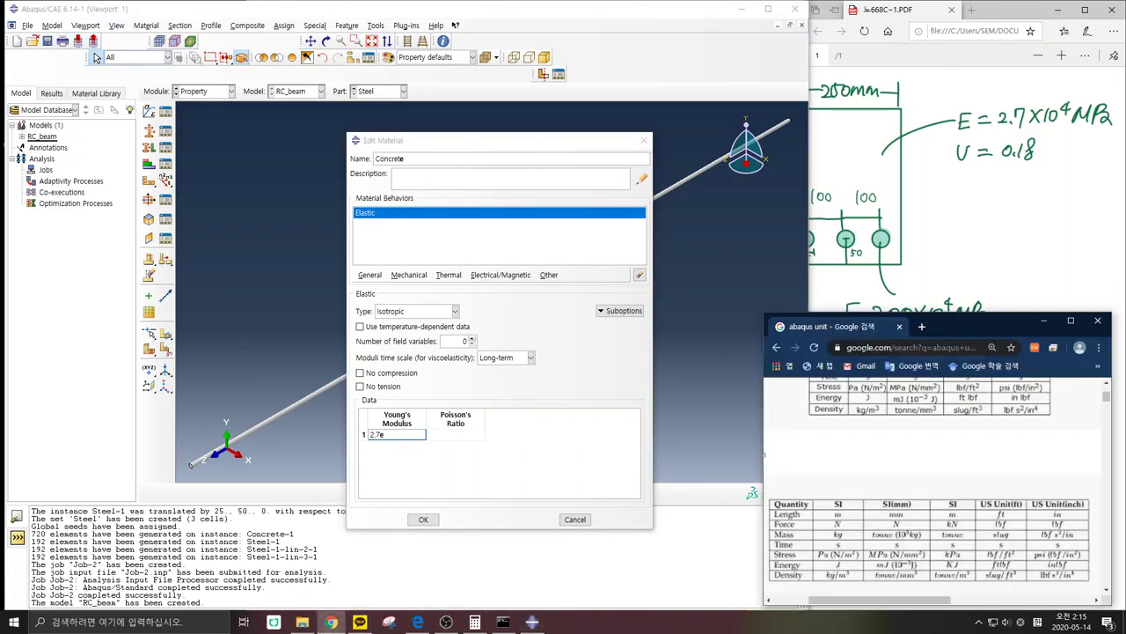
pyautogui.click(889, 350)
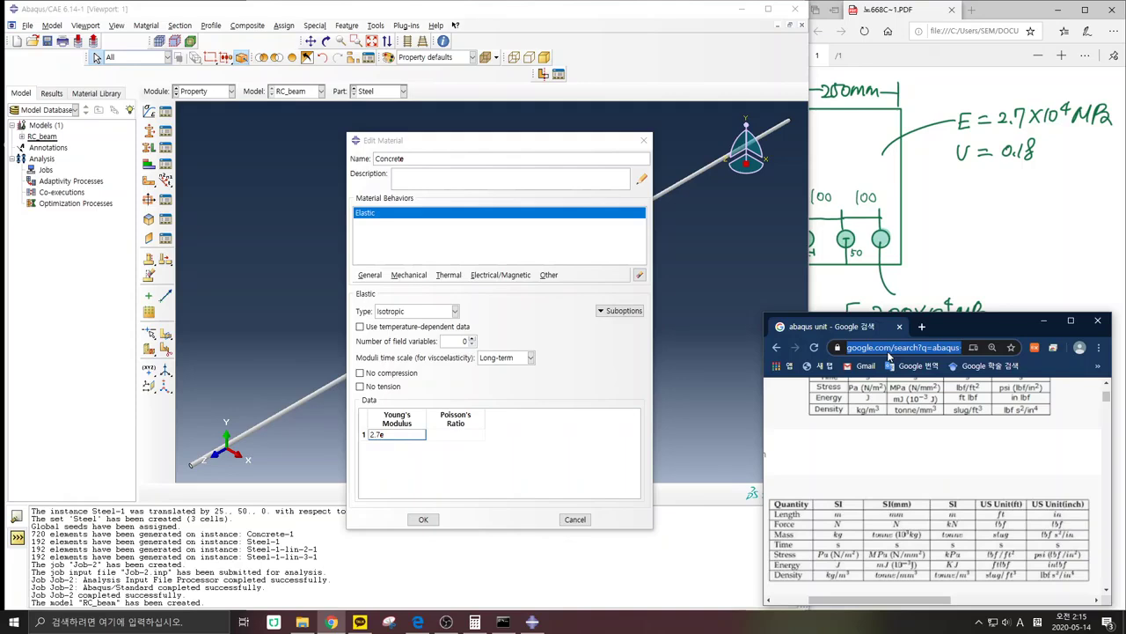
pyautogui.write('st')
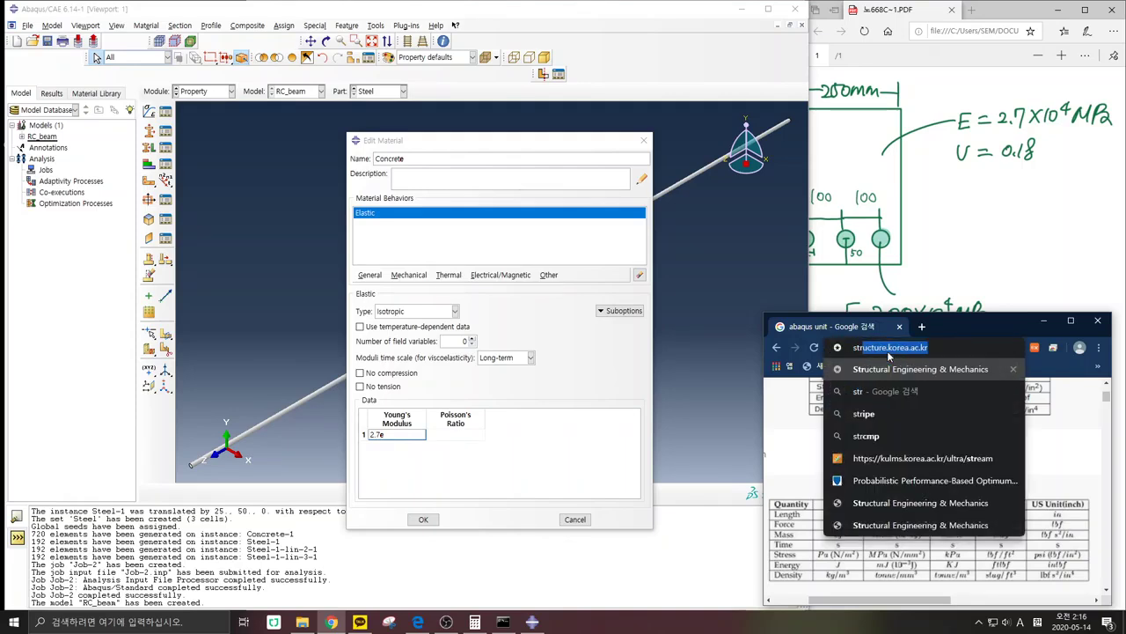
pyautogui.write('rain str')
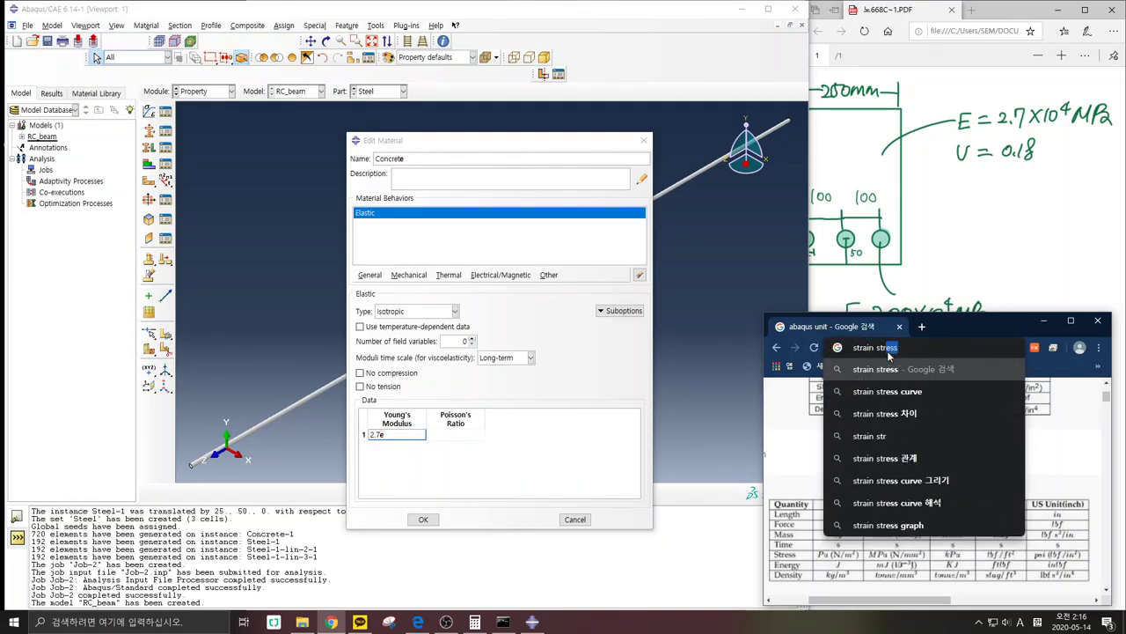
pyautogui.press('Down')
pyautogui.press('Return')
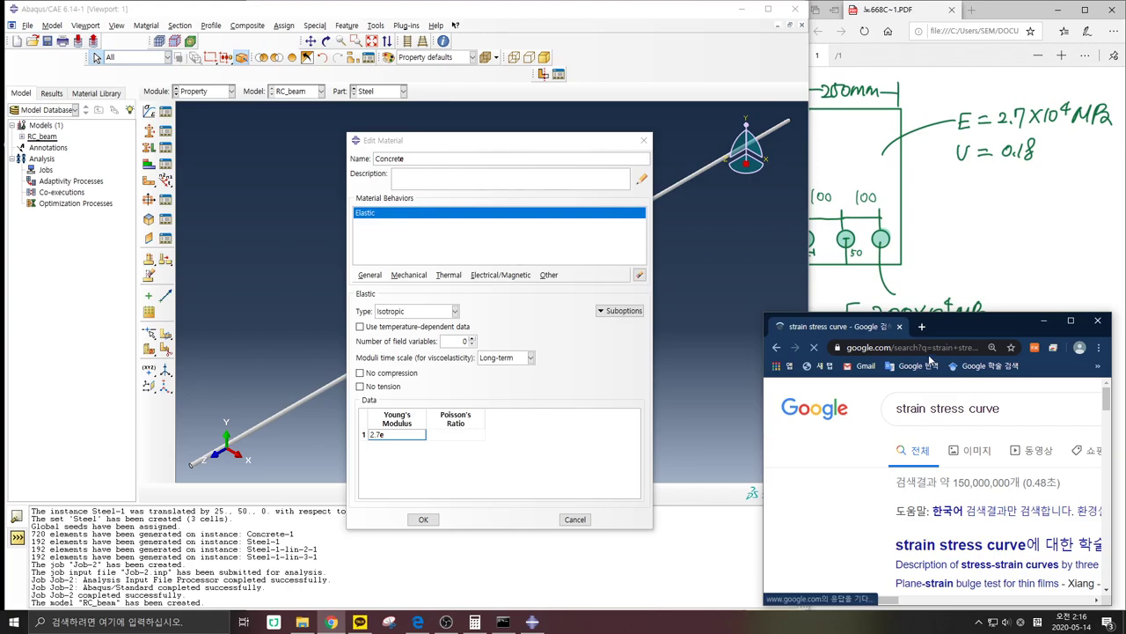
pyautogui.moveTo(958, 332); pyautogui.dragTo(684, 149)
pyautogui.click(676, 271)
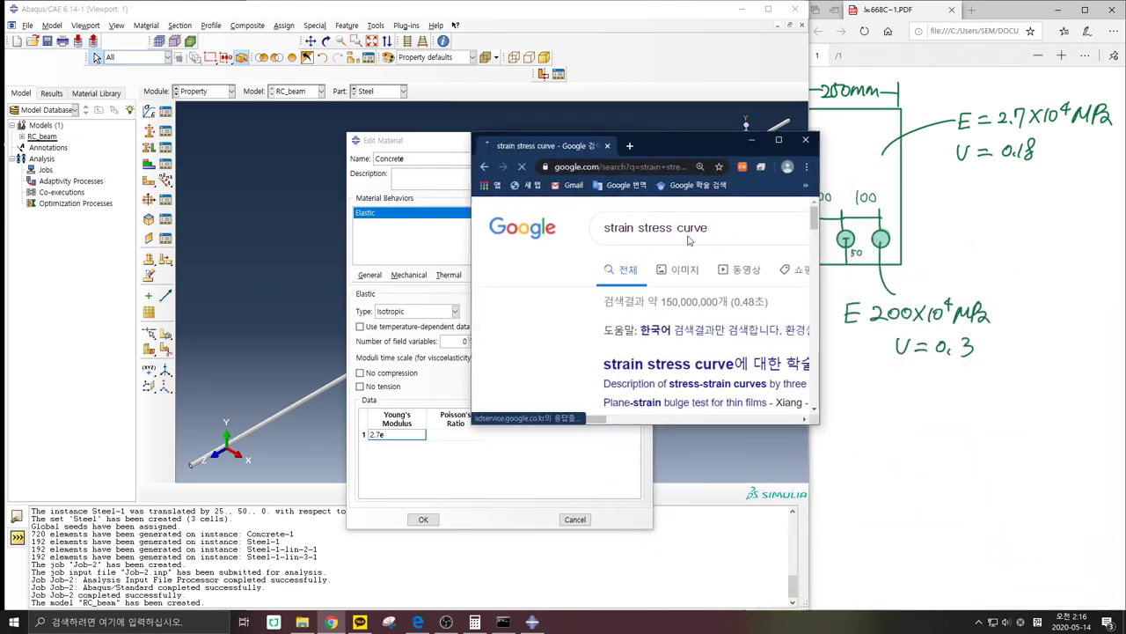
pyautogui.doubleClick(764, 142)
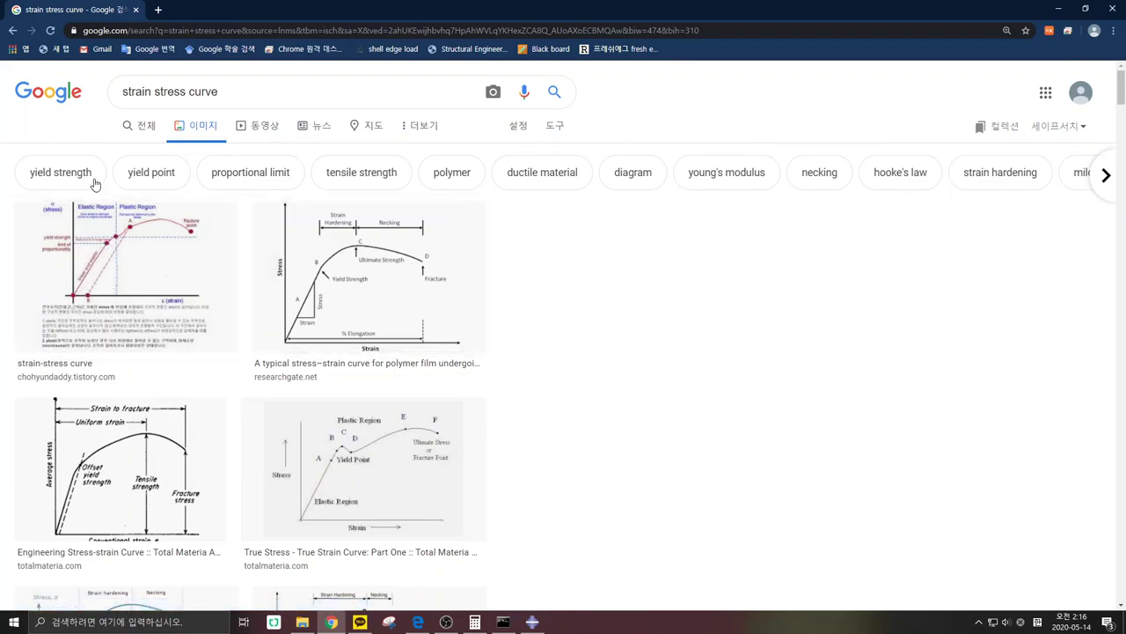
pyautogui.moveTo(563, 6); pyautogui.dragTo(572, 546)
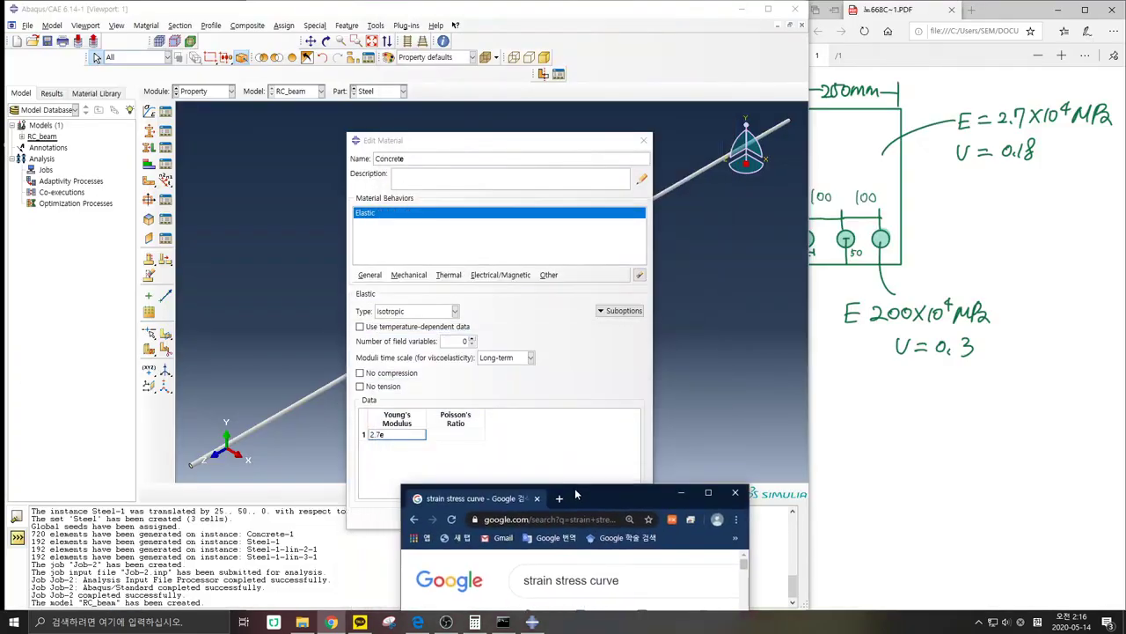
# Step: Complete the Concrete material with a Young's modulus of 2.7e4 and a Poisson's ratio of 0.18
pyautogui.click(409, 276)
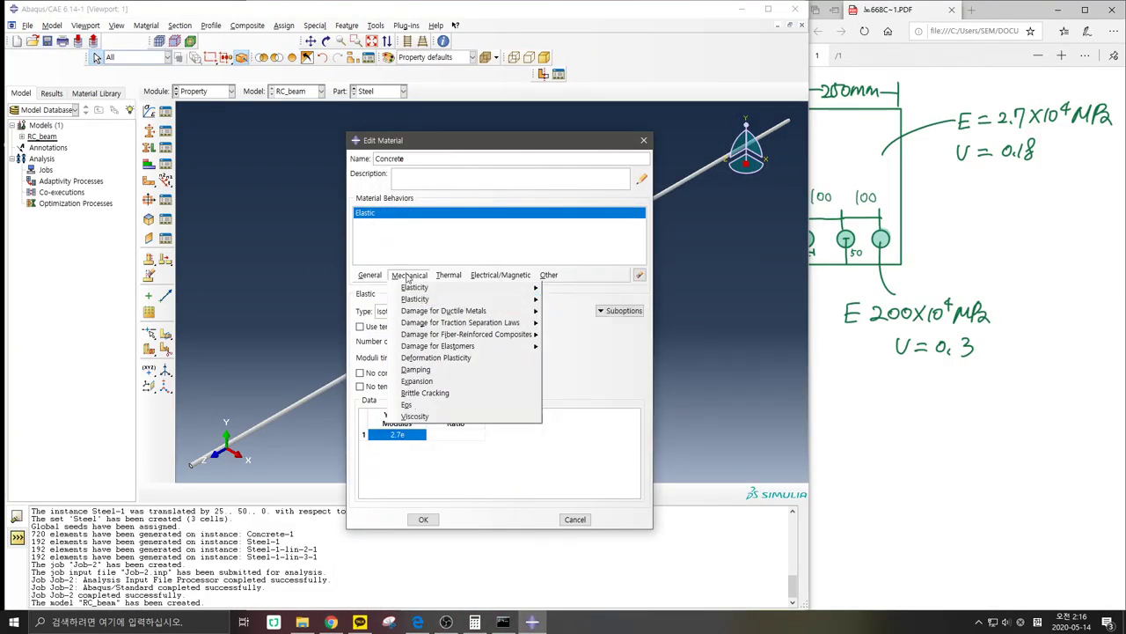
pyautogui.click(409, 277)
pyautogui.click(423, 438)
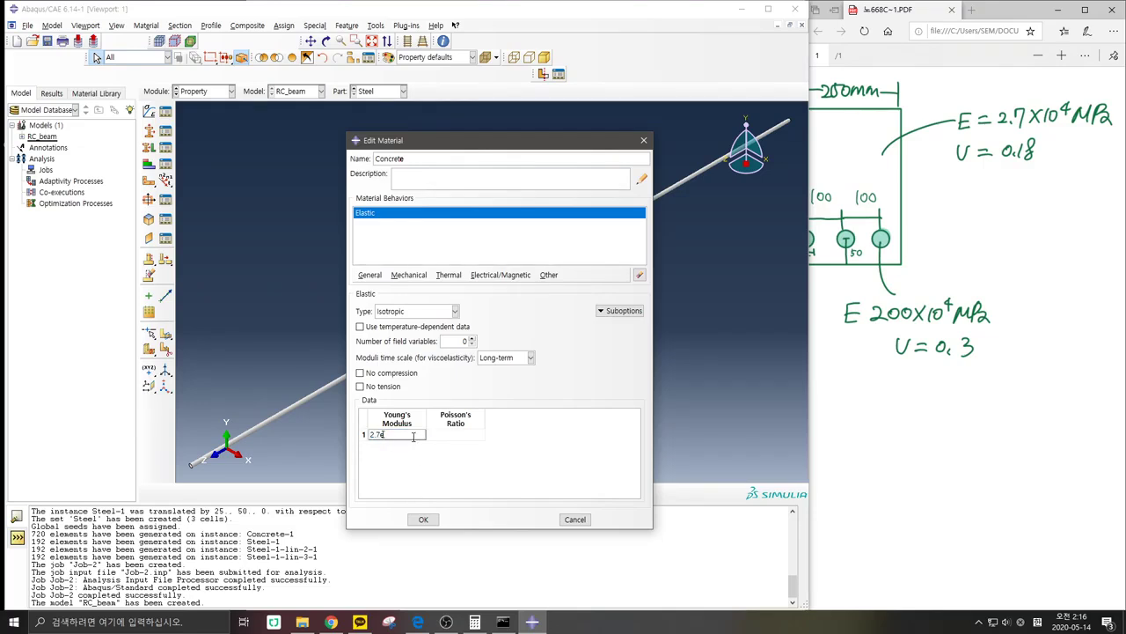
pyautogui.press('Tab')
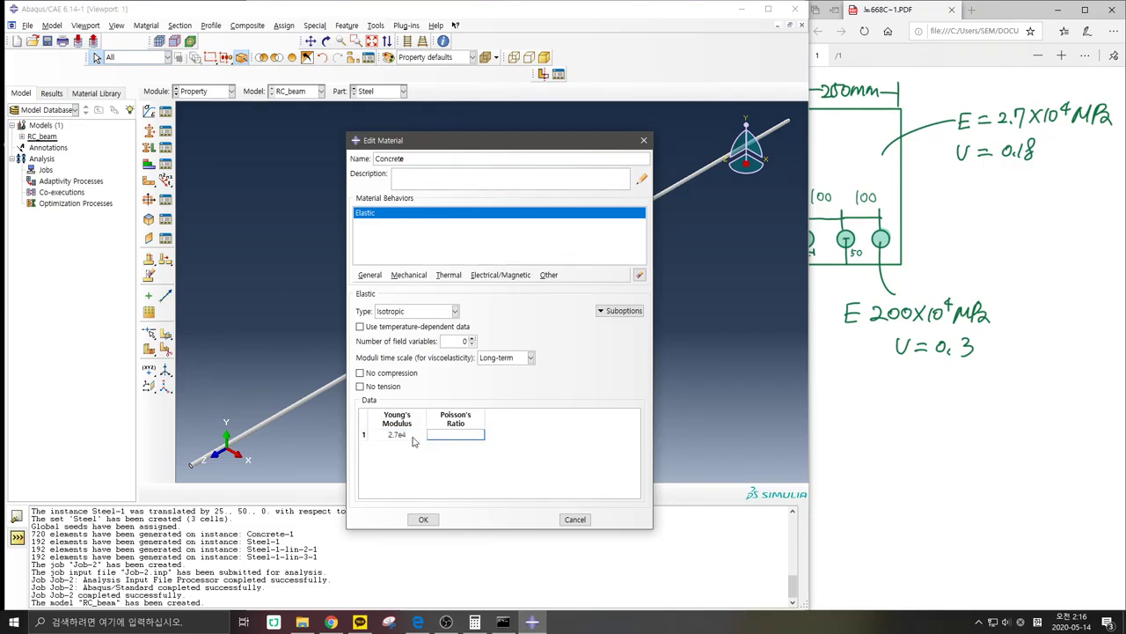
pyautogui.click(423, 519)
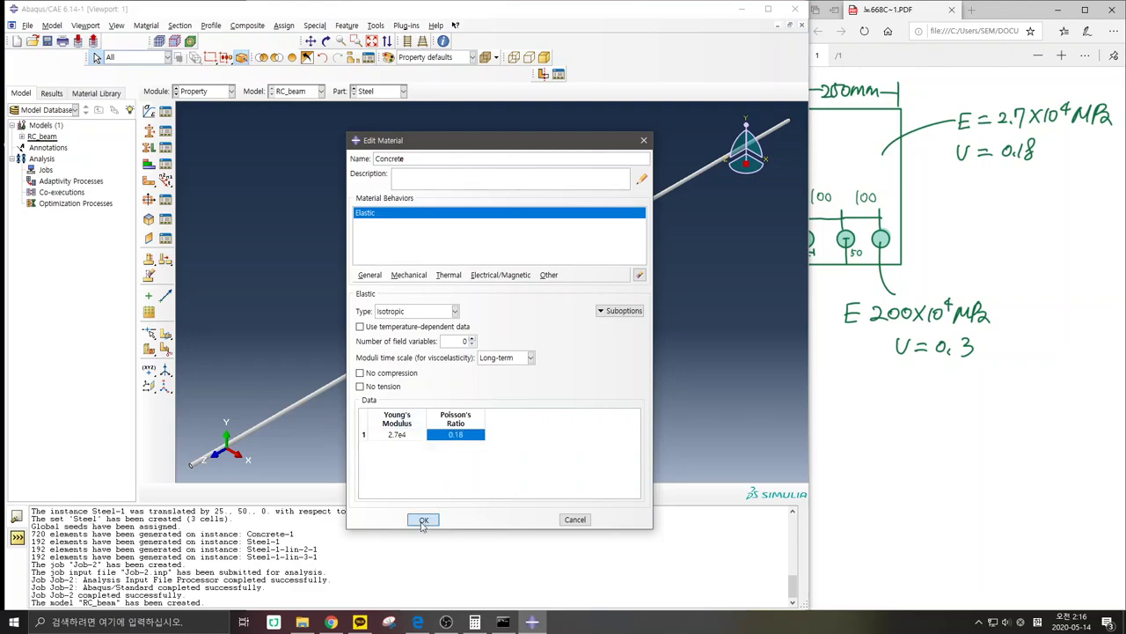
# Step: Create a second material named Steel and give it an Elastic mechanical behaviour
pyautogui.click(149, 111)
pyautogui.write('Stee')
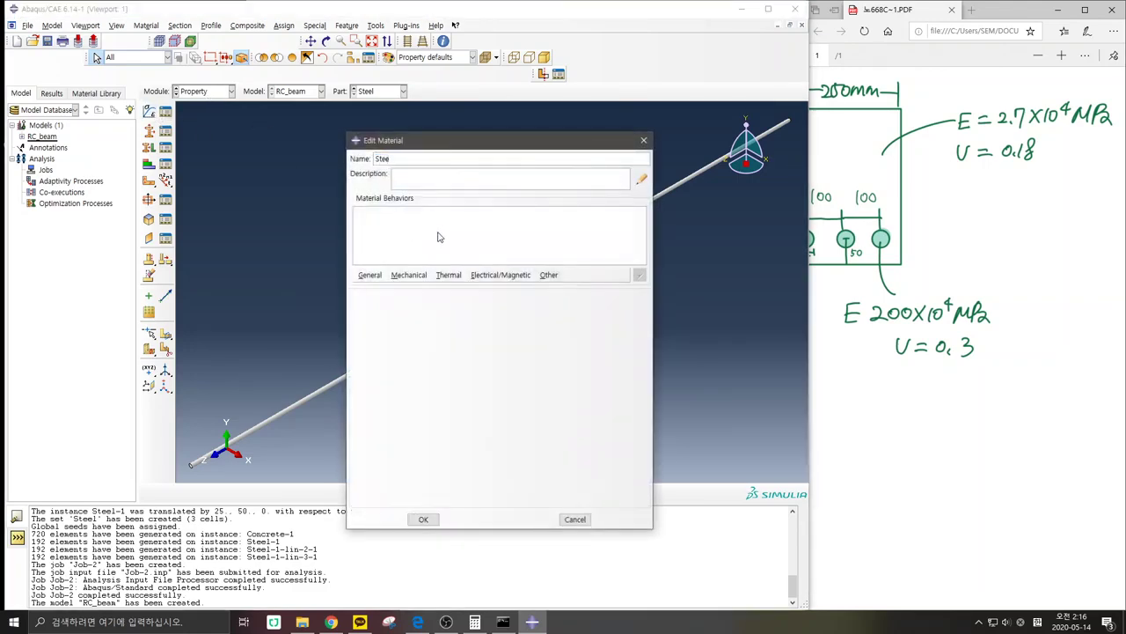
pyautogui.write('l')
pyautogui.click(419, 277)
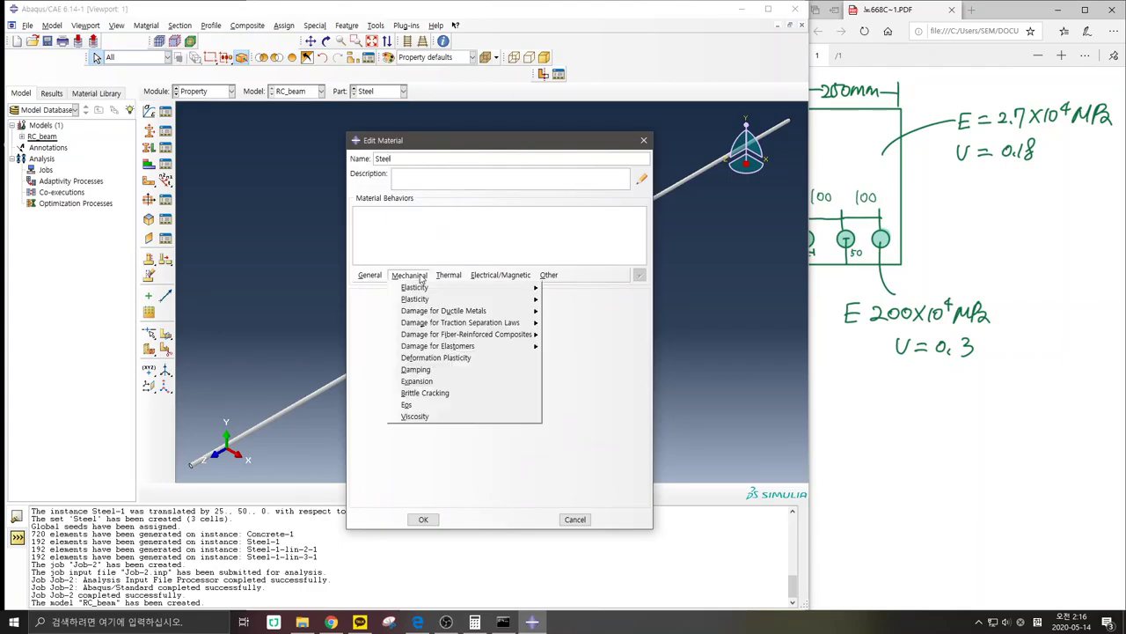
pyautogui.click(557, 293)
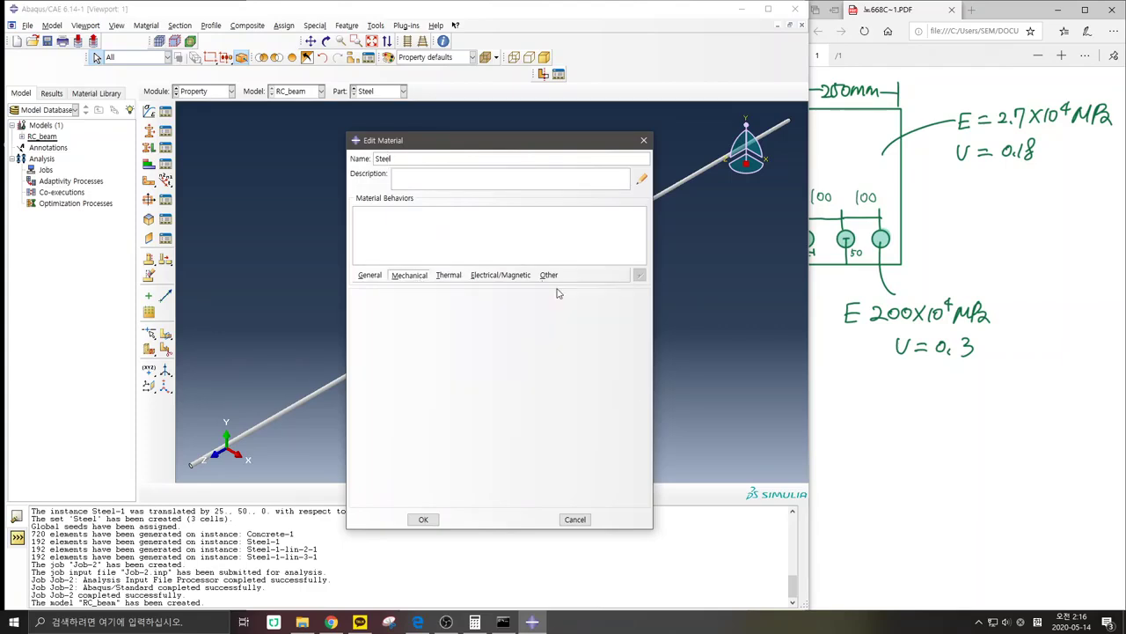
# Step: Set the Steel material's Young's modulus to 200e4 and Poisson's ratio to 0.3, following the PDF drawing, and save it
pyautogui.click(404, 434)
pyautogui.write('20')
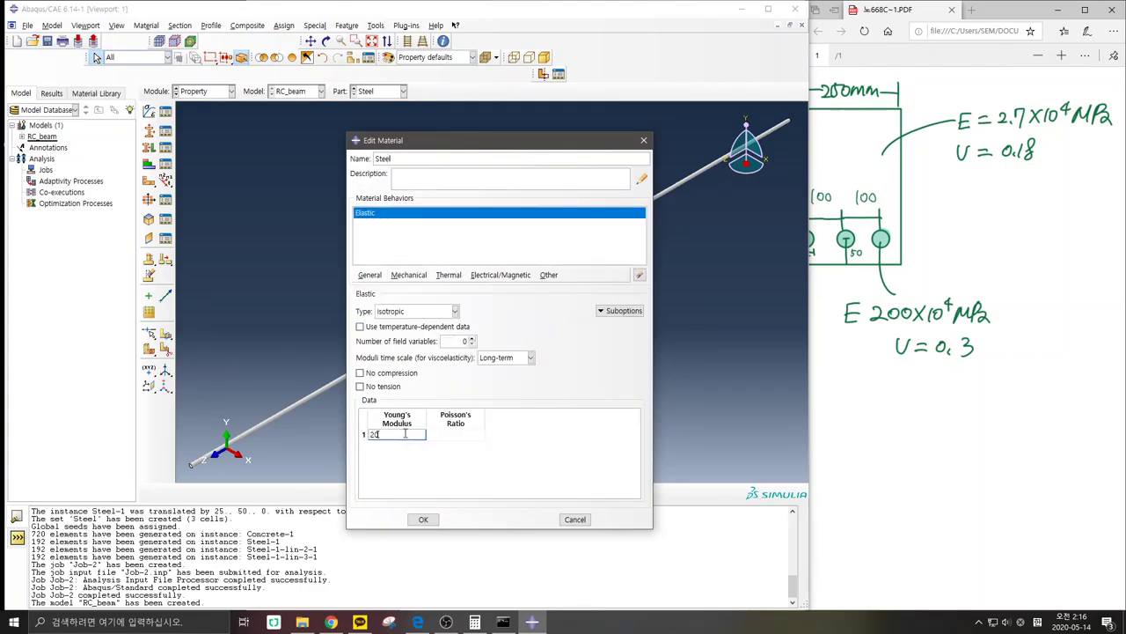
pyautogui.write('0e4')
pyautogui.press('Tab')
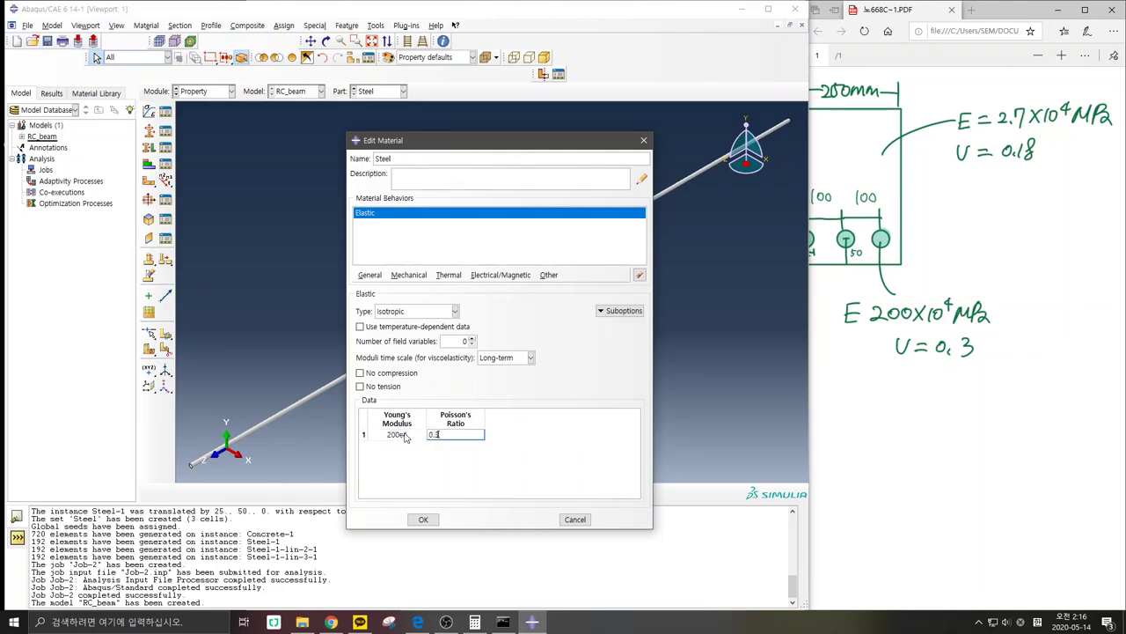
pyautogui.write('0.3')
pyautogui.click(424, 519)
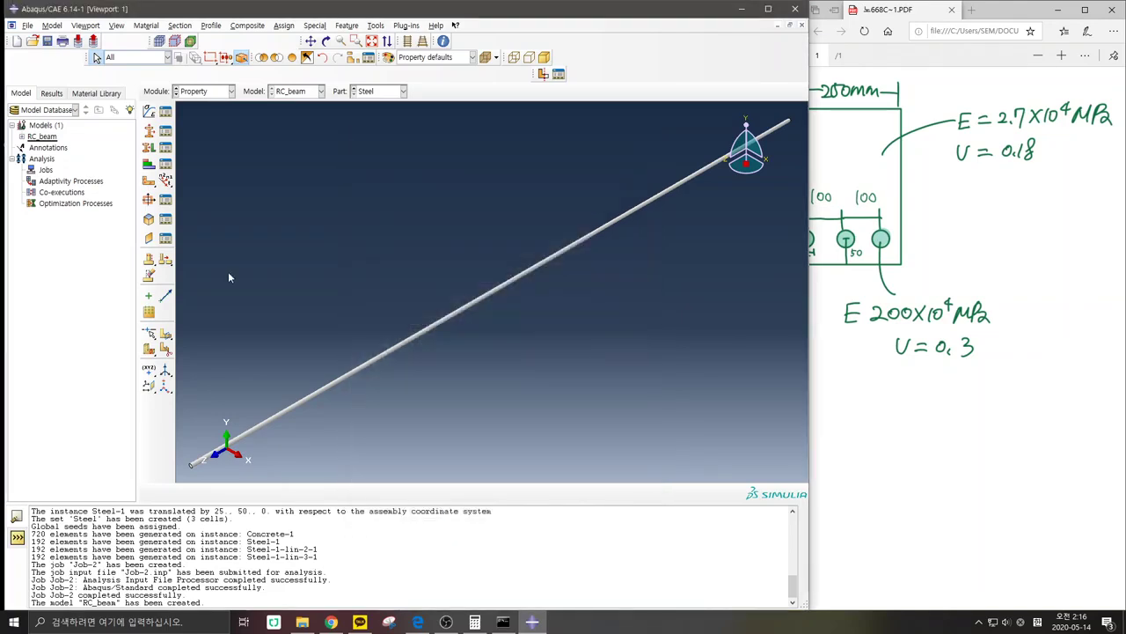
# Step: Create a solid homogeneous section named Concrete that uses the Concrete material
pyautogui.click(149, 130)
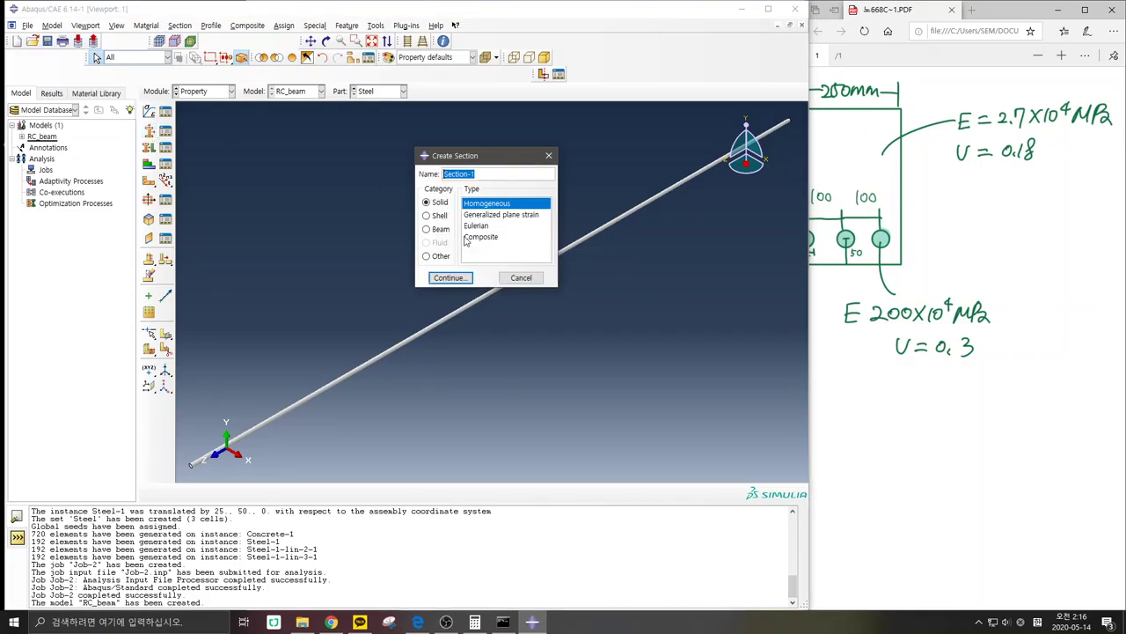
pyautogui.write('Concrete')
pyautogui.click(449, 276)
pyautogui.click(305, 280)
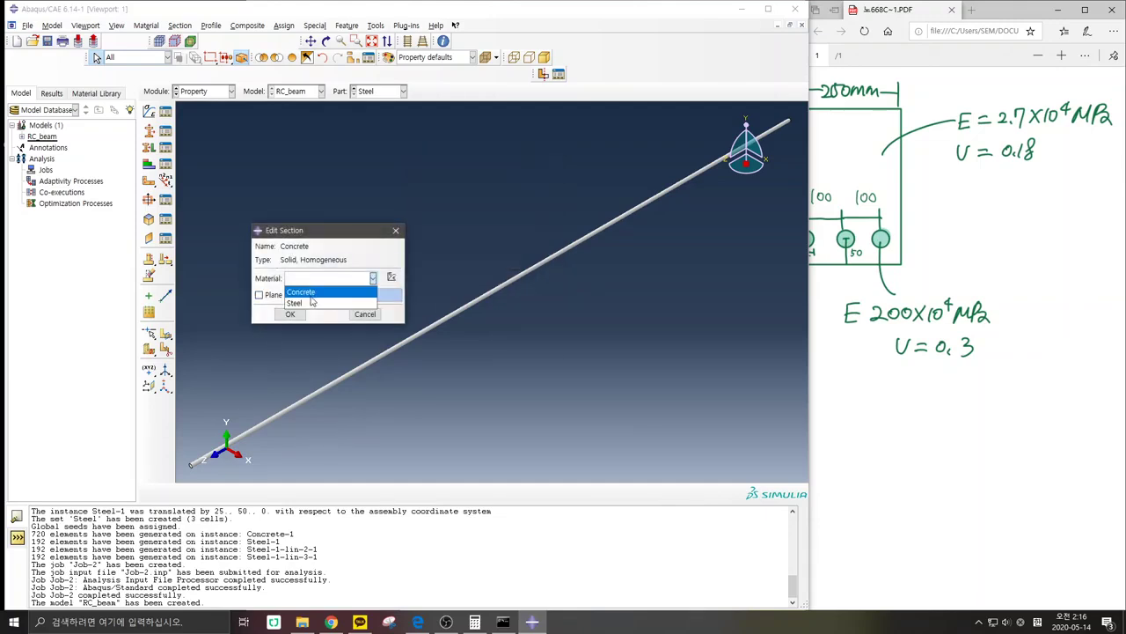
pyautogui.click(307, 290)
pyautogui.click(290, 314)
# Step: Create a solid homogeneous section named Steel that uses the Steel material
pyautogui.click(148, 130)
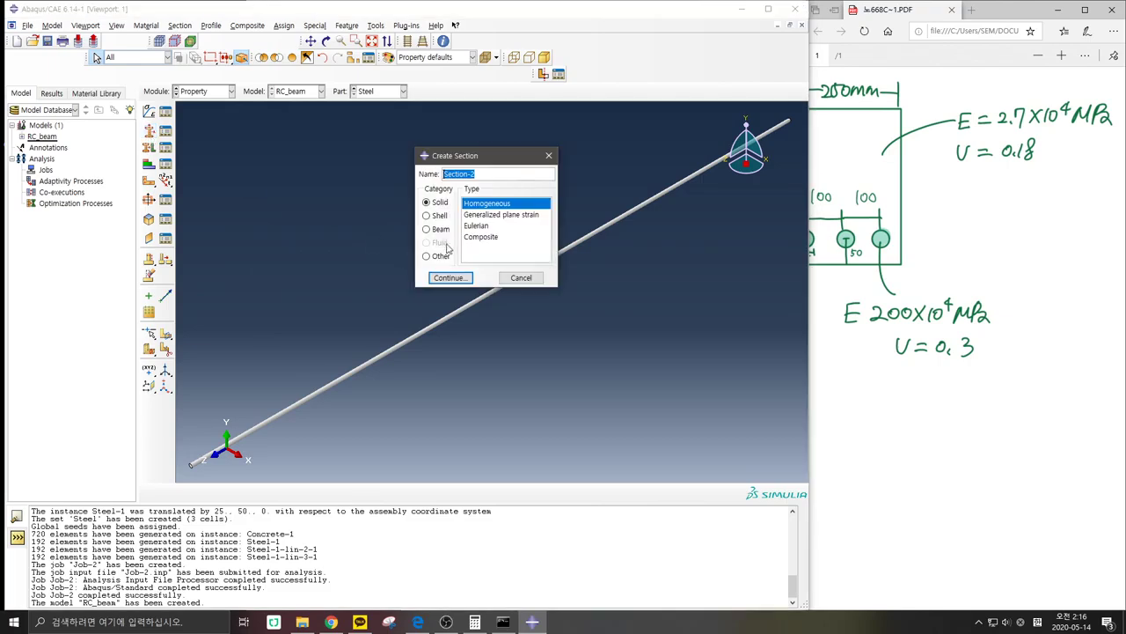
pyautogui.write('Steel')
pyautogui.click(449, 278)
pyautogui.click(373, 277)
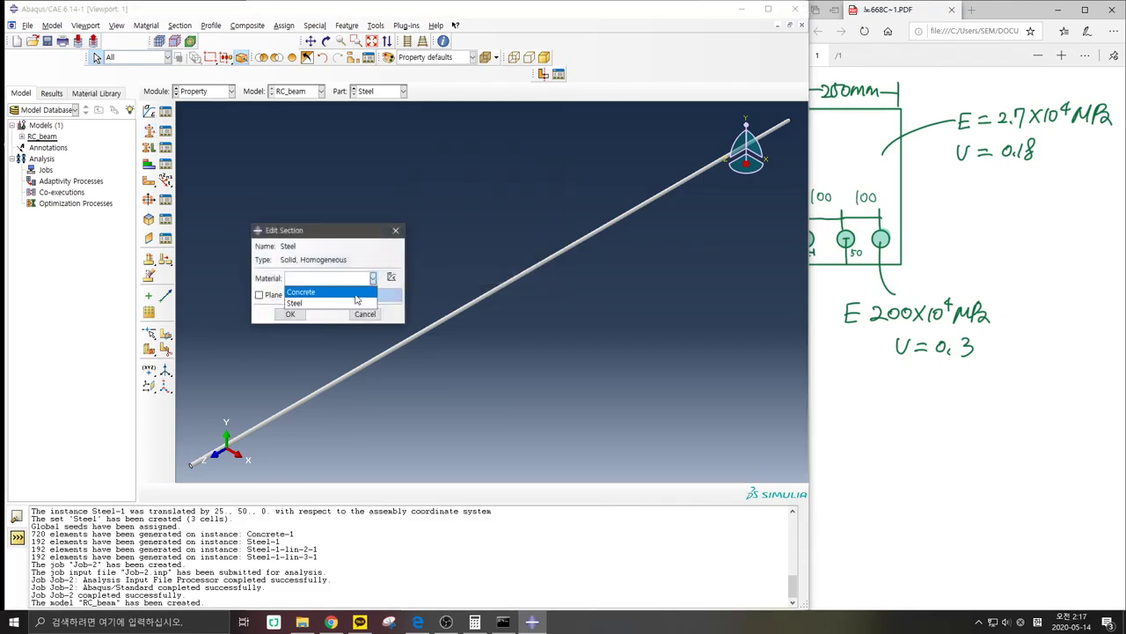
pyautogui.click(359, 300)
pyautogui.click(291, 313)
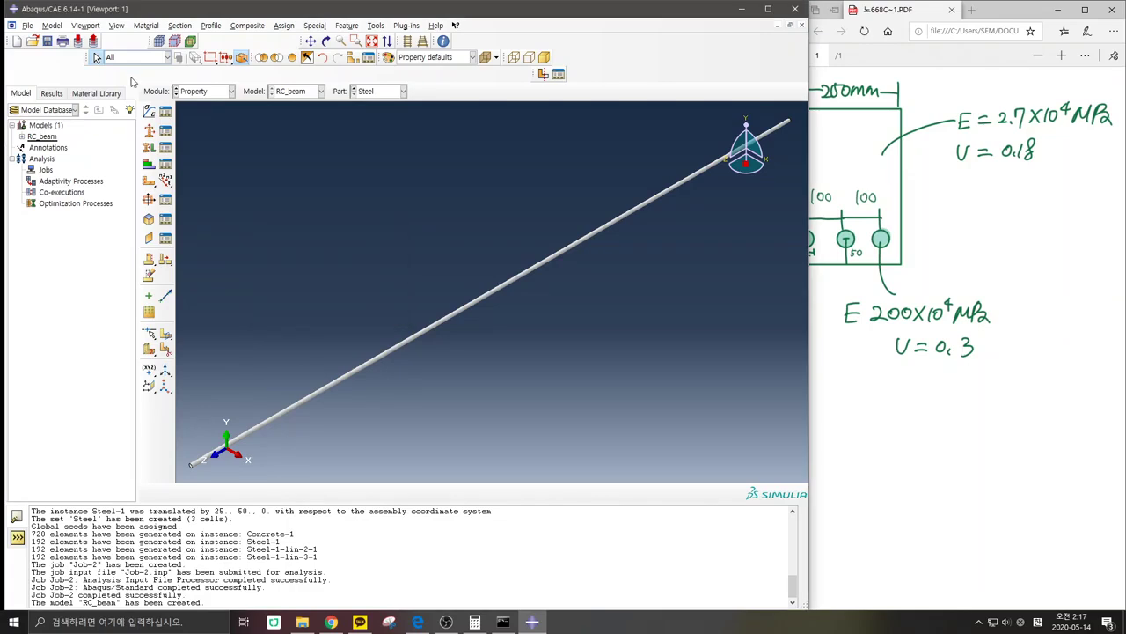
# Step: Assign the Concrete section to the entire Concrete part through a new set
pyautogui.click(354, 89)
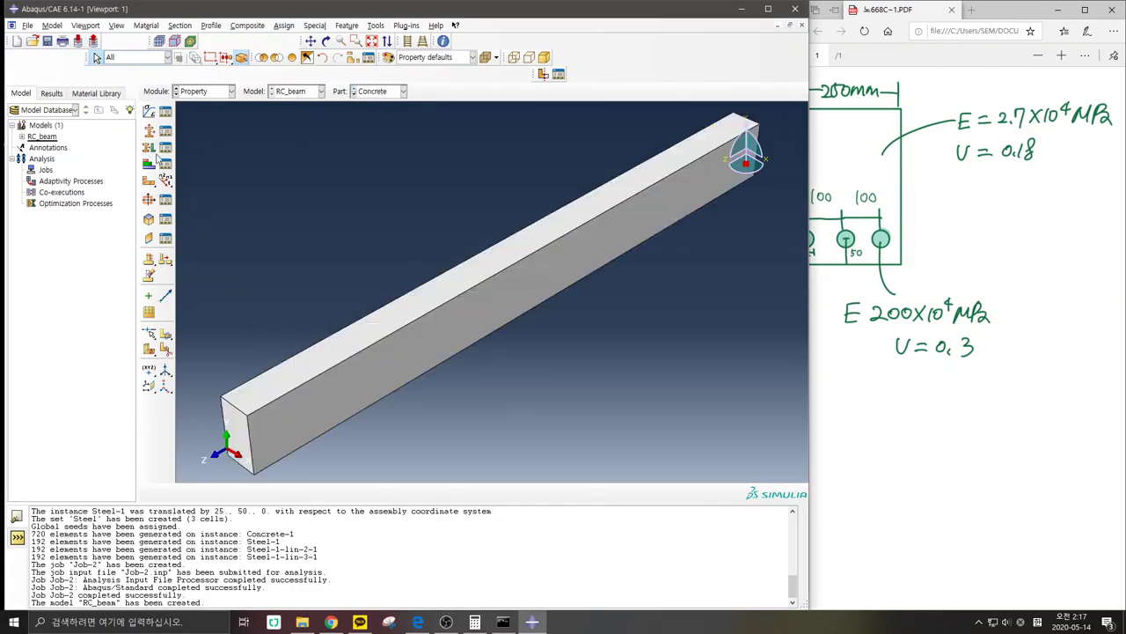
pyautogui.click(150, 150)
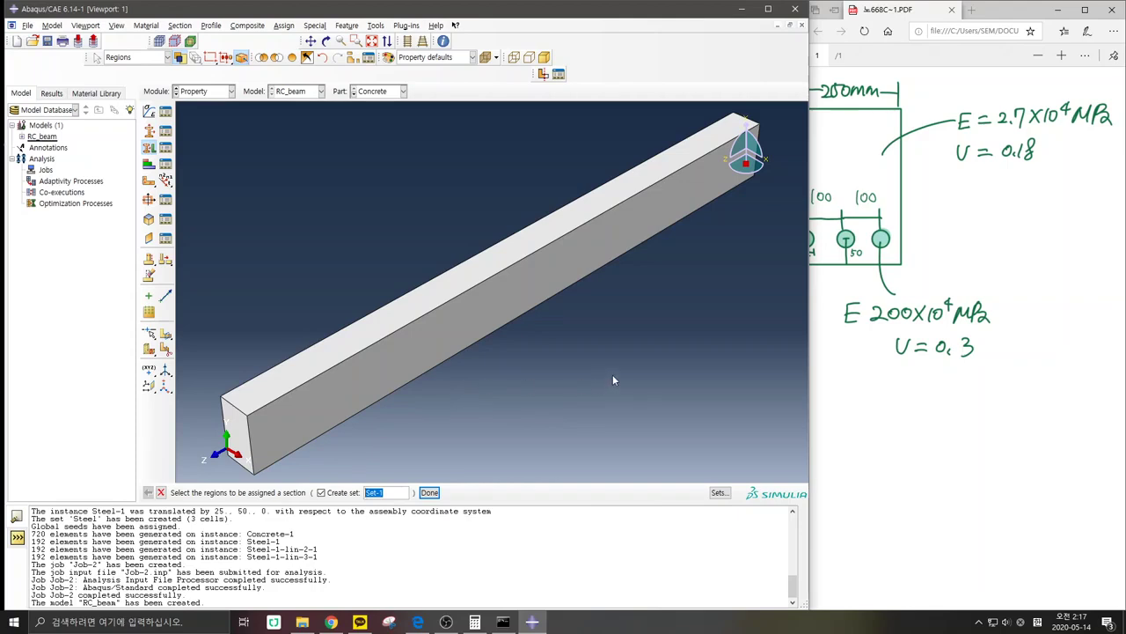
pyautogui.moveTo(607, 376); pyautogui.dragTo(418, 215)
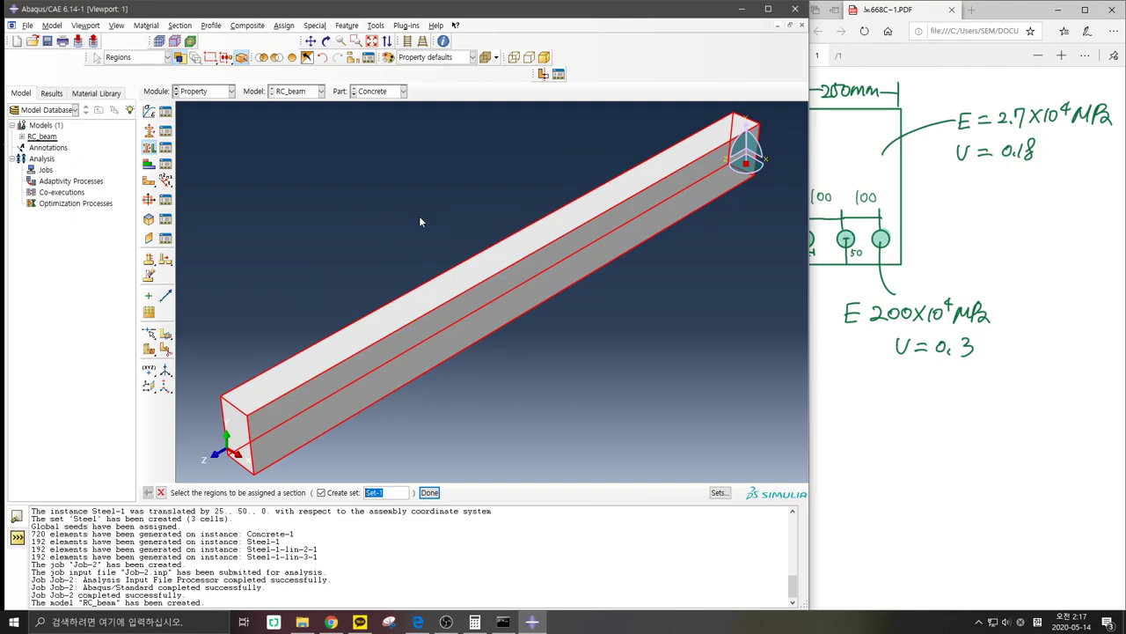
pyautogui.middleClick(419, 216)
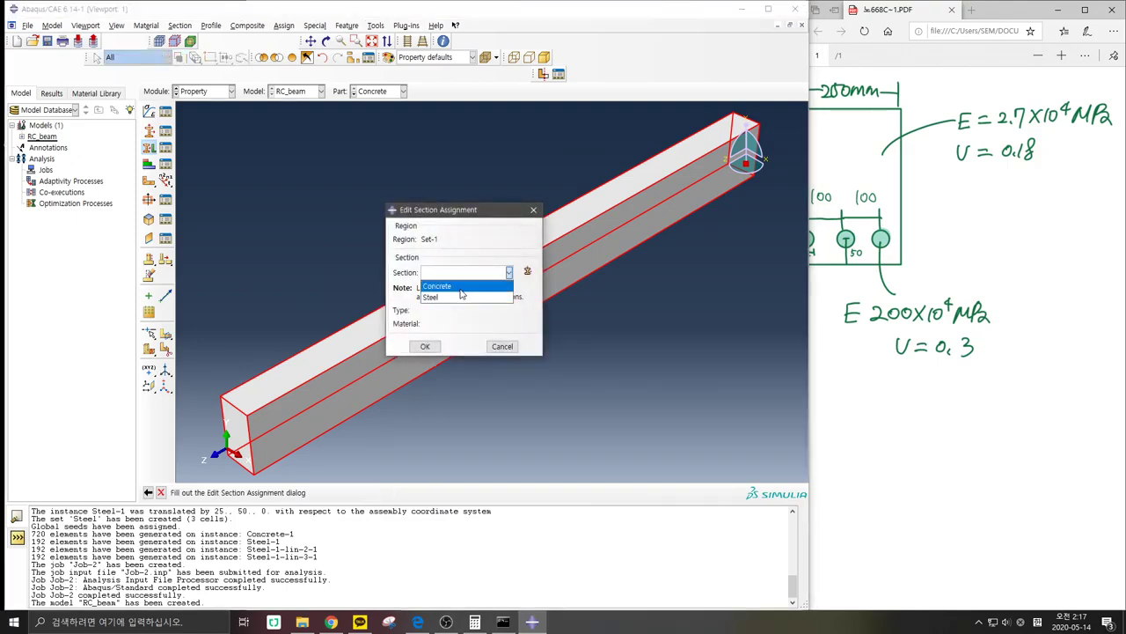
pyautogui.click(453, 286)
pyautogui.click(425, 346)
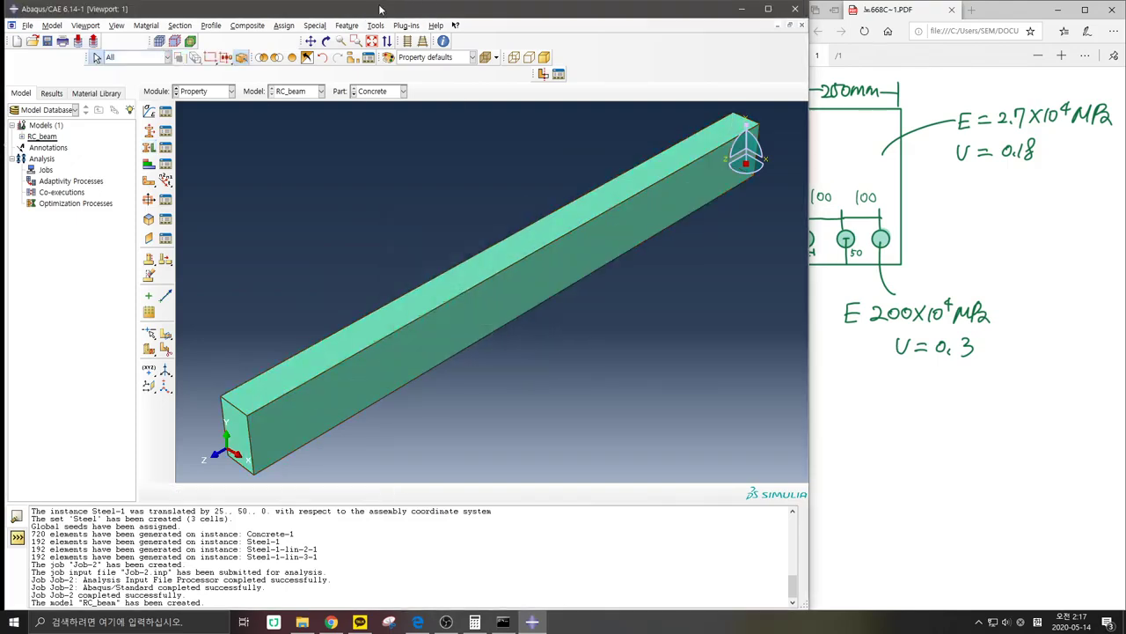
# Step: Assign the Steel section to the entire Steel bar part through a new set
pyautogui.click(352, 96)
pyautogui.click(149, 147)
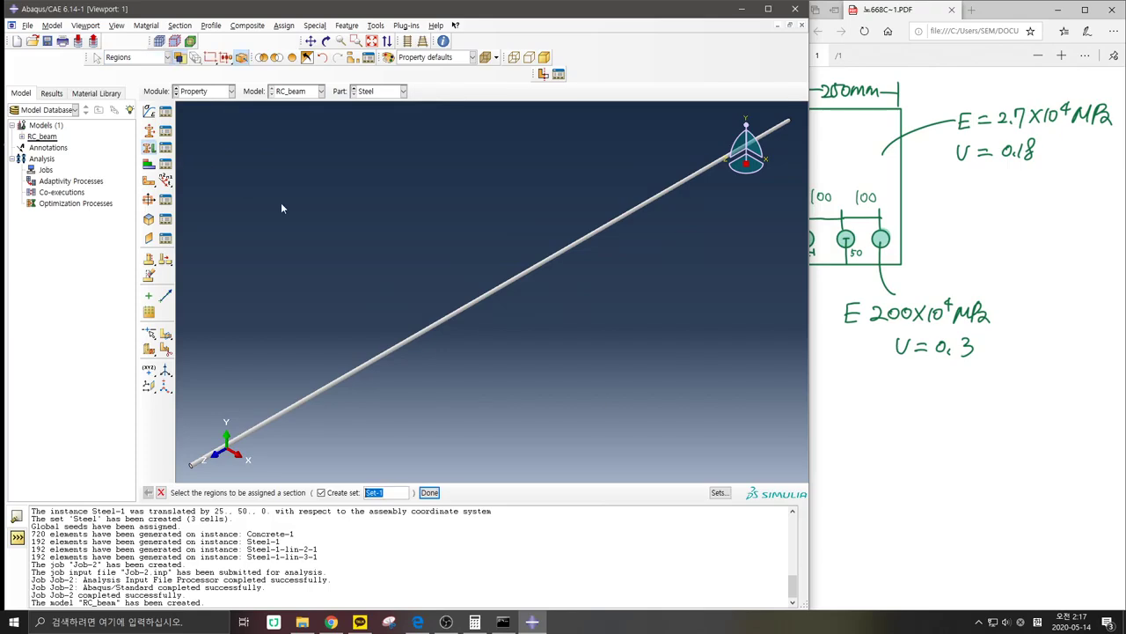
pyautogui.moveTo(626, 395); pyautogui.dragTo(212, 148)
pyautogui.click(605, 228)
pyautogui.middleClick(606, 228)
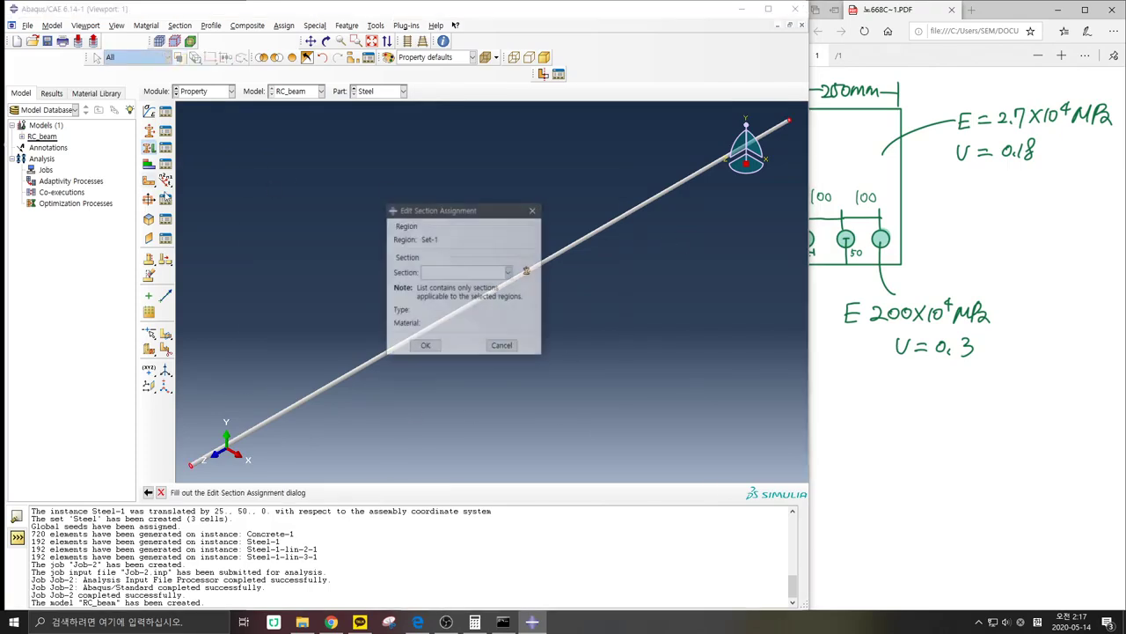
pyautogui.click(466, 273)
pyautogui.click(453, 291)
pyautogui.click(425, 346)
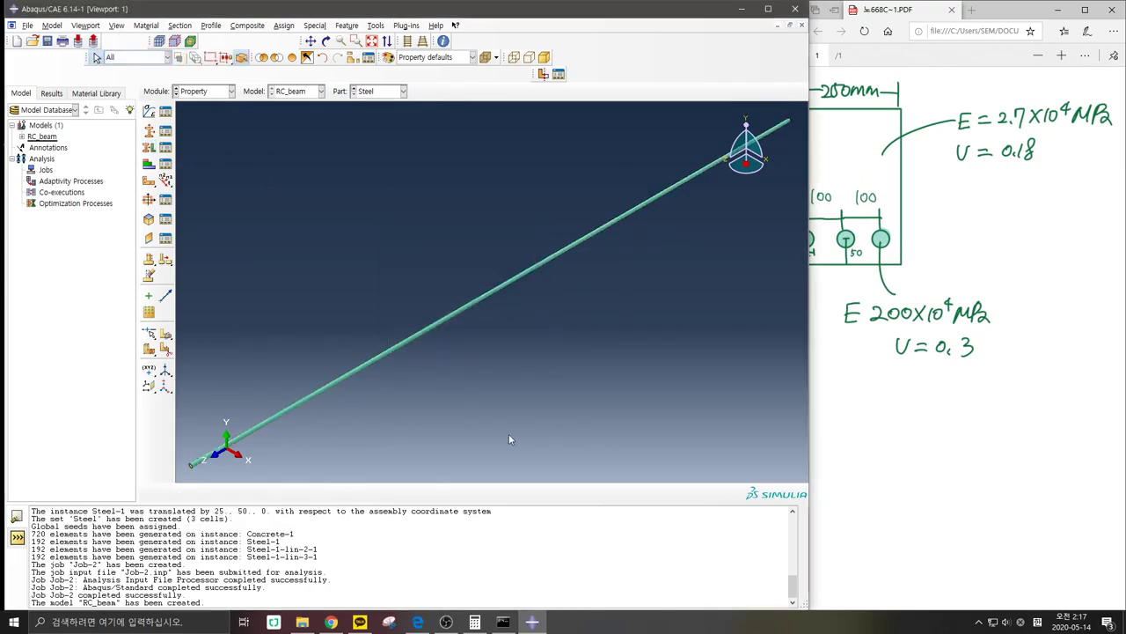
# Step: Switch to the Assembly module and create a dependent instance of the Concrete part
pyautogui.click(231, 91)
pyautogui.click(232, 92)
pyautogui.click(204, 93)
pyautogui.click(207, 130)
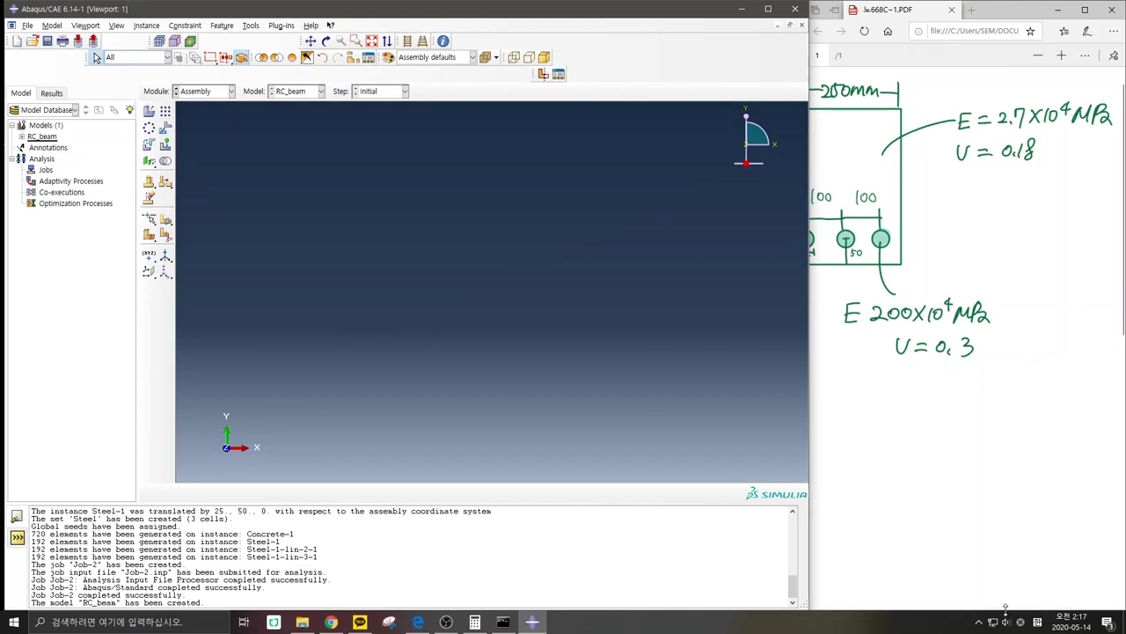
pyautogui.moveTo(1005, 607); pyautogui.dragTo(972, 605)
pyautogui.click(148, 111)
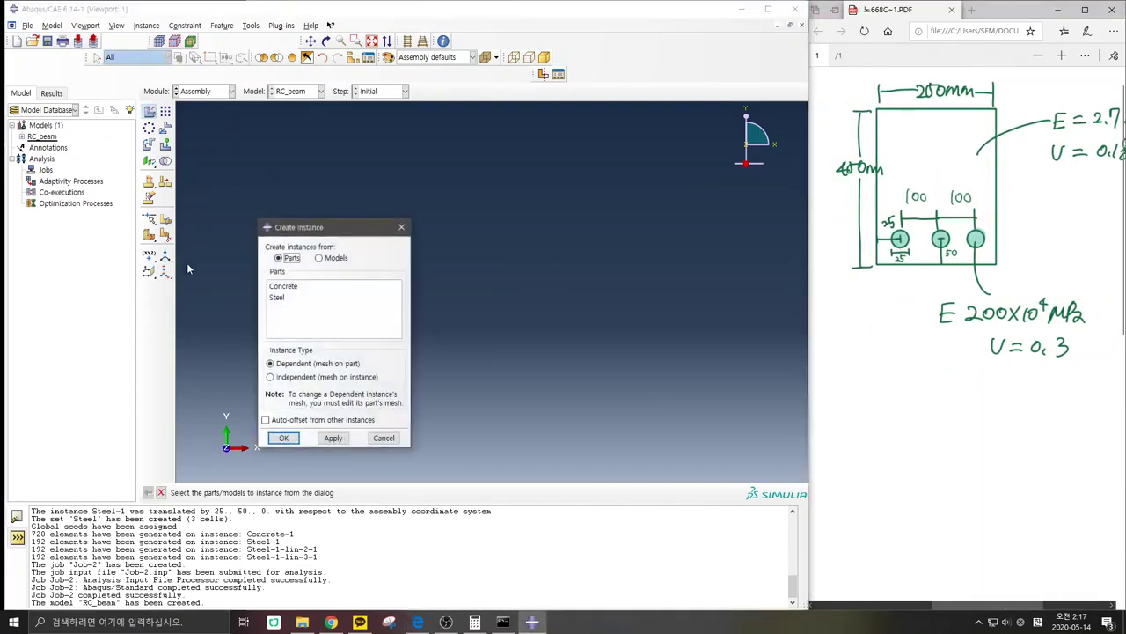
pyautogui.click(301, 289)
pyautogui.click(283, 437)
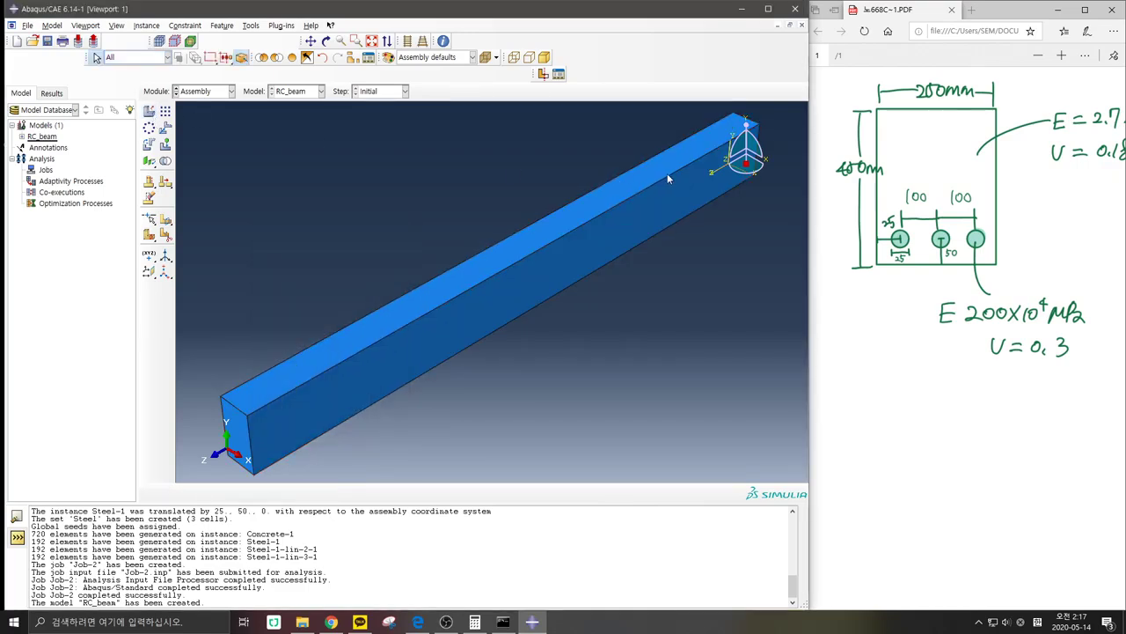
pyautogui.moveTo(720, 198); pyautogui.dragTo(586, 236)
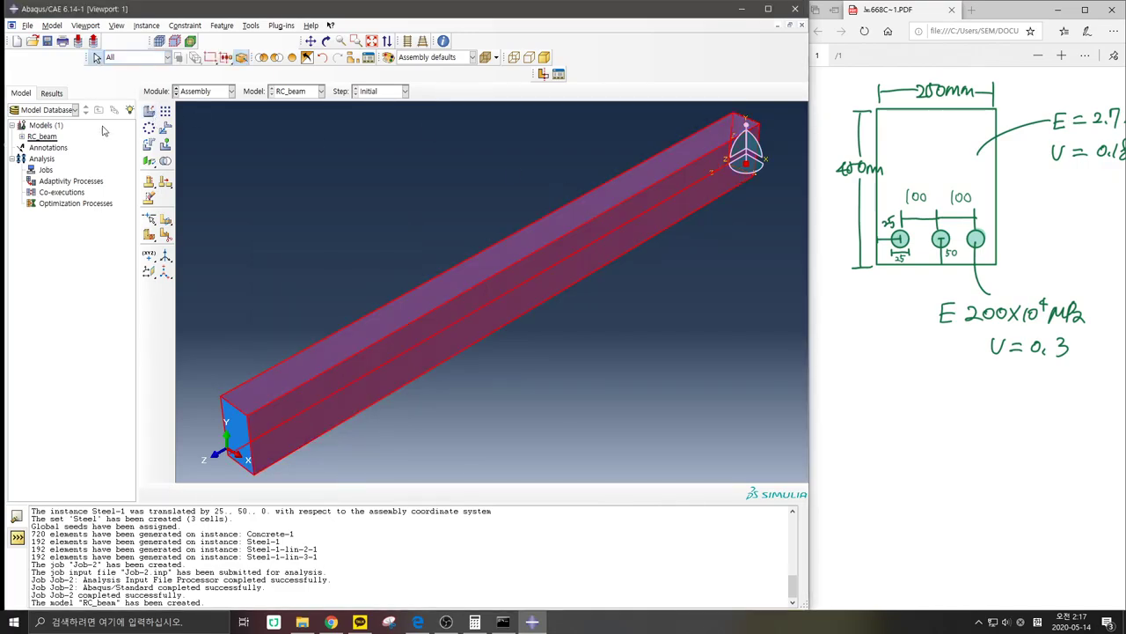
pyautogui.click(147, 114)
pyautogui.click(278, 297)
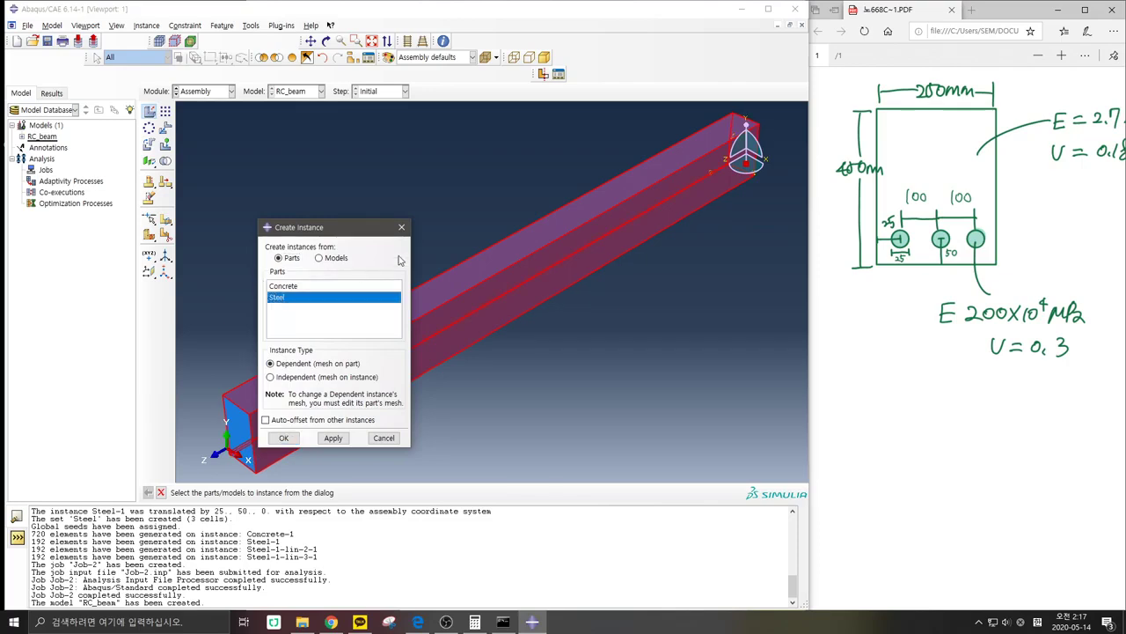
pyautogui.click(401, 227)
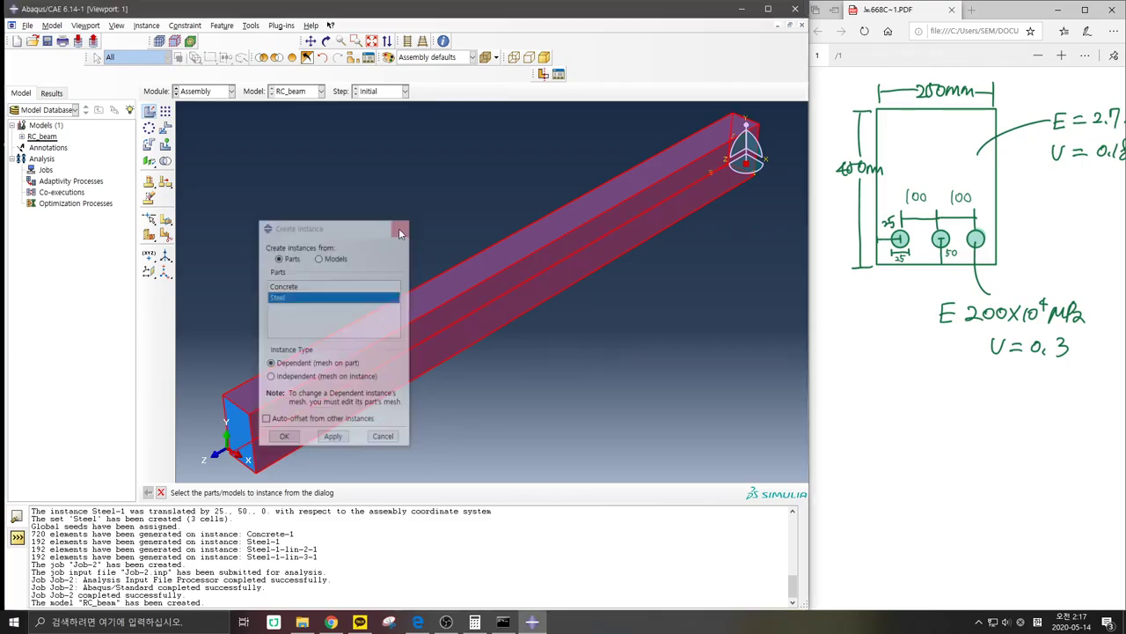
pyautogui.click(284, 191)
# Step: Add a dependent instance of the Steel part to the assembly
pyautogui.click(152, 112)
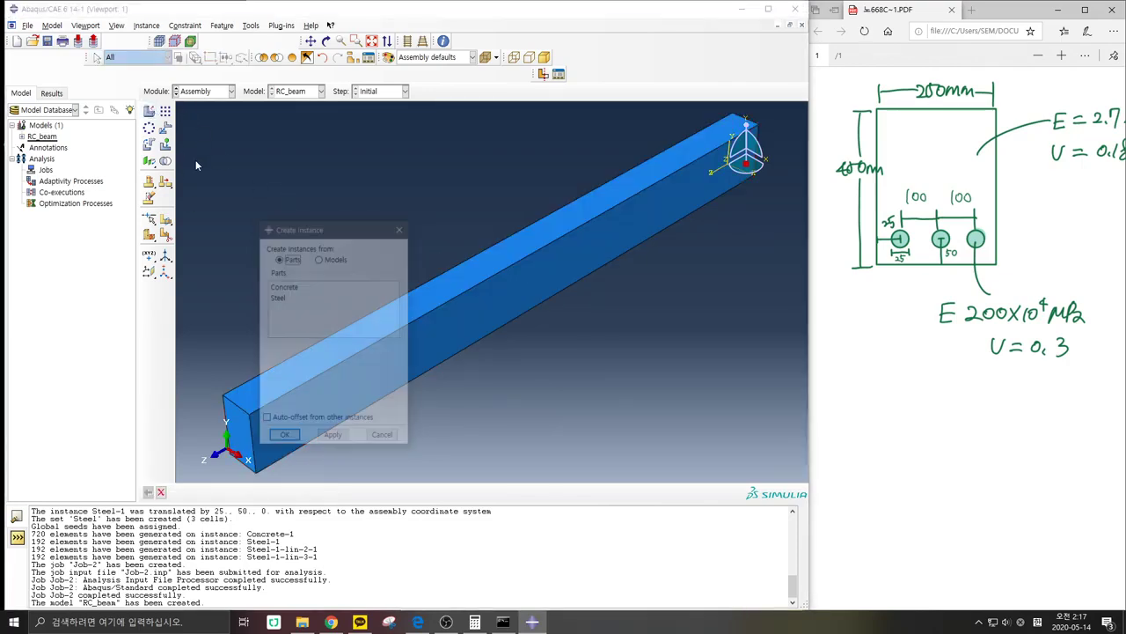
pyautogui.click(291, 297)
pyautogui.click(286, 437)
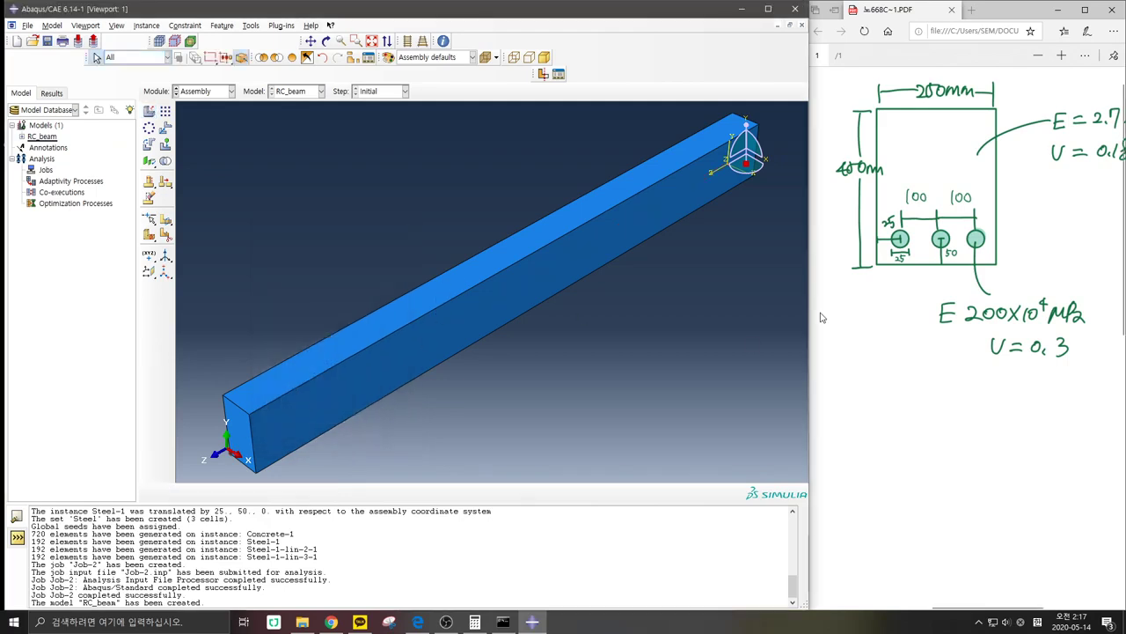
# Step: Create a datum plane offset from the XZ principal plane at the drawing's 50 mm bar height
pyautogui.scroll(-4, 252, 449)
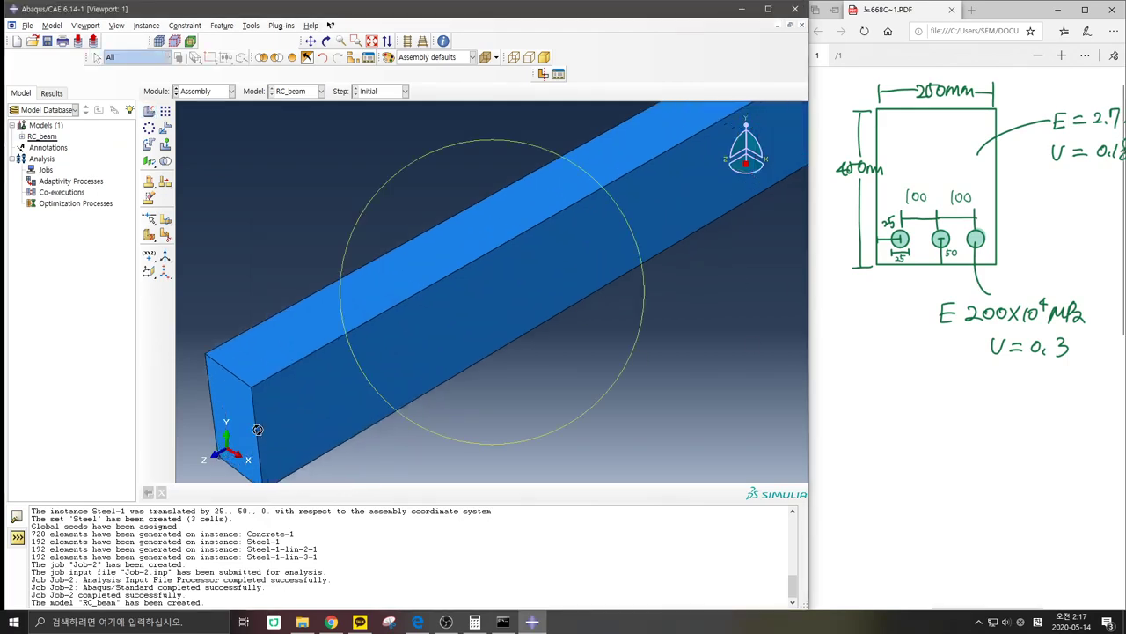
pyautogui.keyDown('ctrl'); pyautogui.keyDown('alt'); pyautogui.moveTo(259, 428); pyautogui.dragTo(100, 335); pyautogui.keyUp('alt'); pyautogui.keyUp('ctrl')
pyautogui.keyDown('ctrl'); pyautogui.keyDown('alt'); pyautogui.moveTo(653, 305); pyautogui.dragTo(319, 312); pyautogui.keyUp('alt'); pyautogui.keyUp('ctrl')
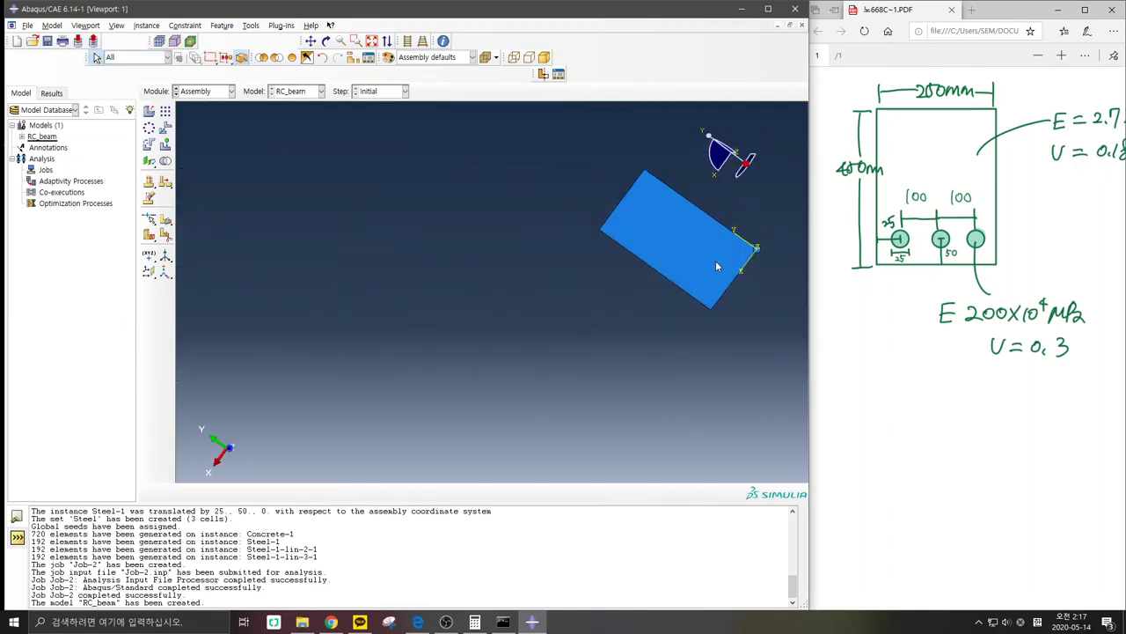
pyautogui.scroll(-2, 726, 251)
pyautogui.keyDown('ctrl'); pyautogui.keyDown('alt'); pyautogui.moveTo(773, 306); pyautogui.dragTo(569, 231); pyautogui.keyUp('alt'); pyautogui.keyUp('ctrl')
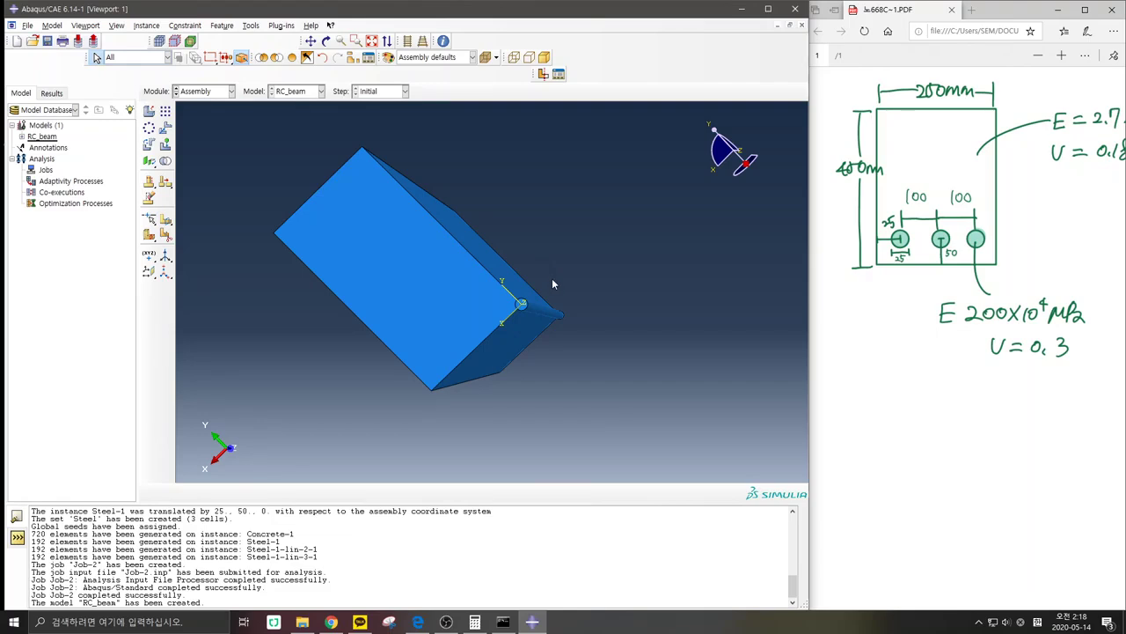
pyautogui.click(150, 272)
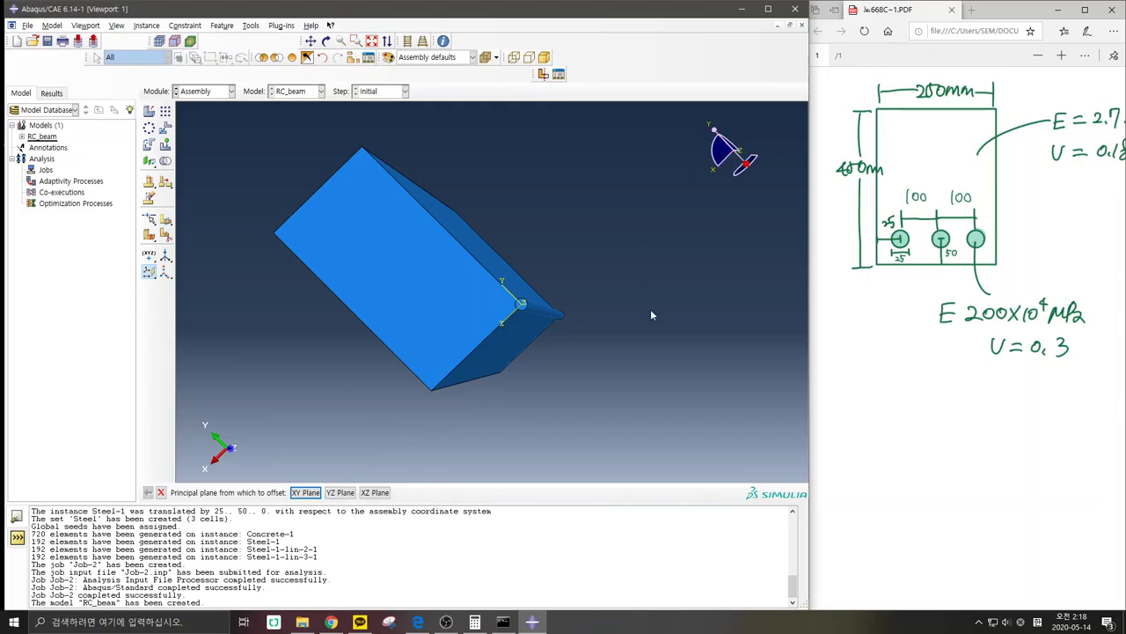
pyautogui.click(340, 492)
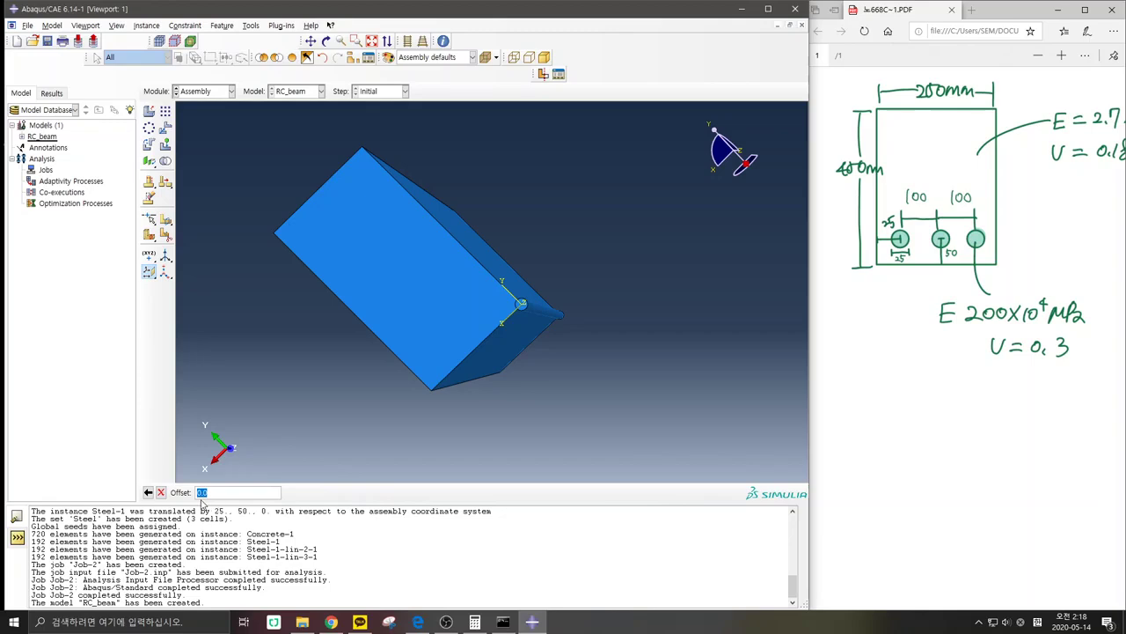
pyautogui.click(149, 493)
pyautogui.click(384, 493)
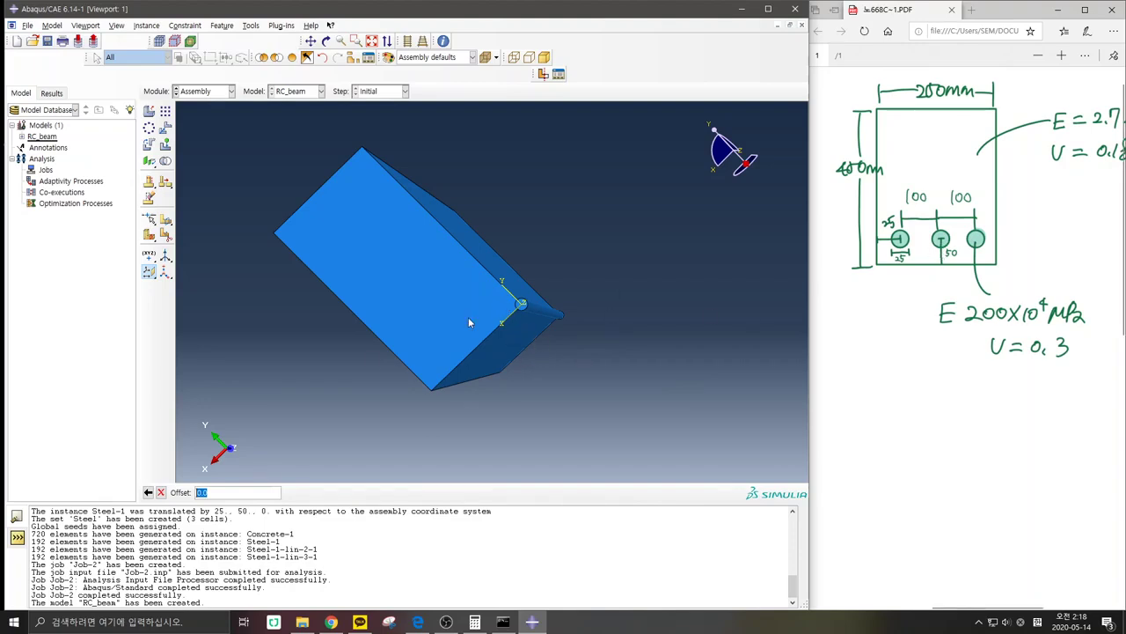
pyautogui.press('Return')
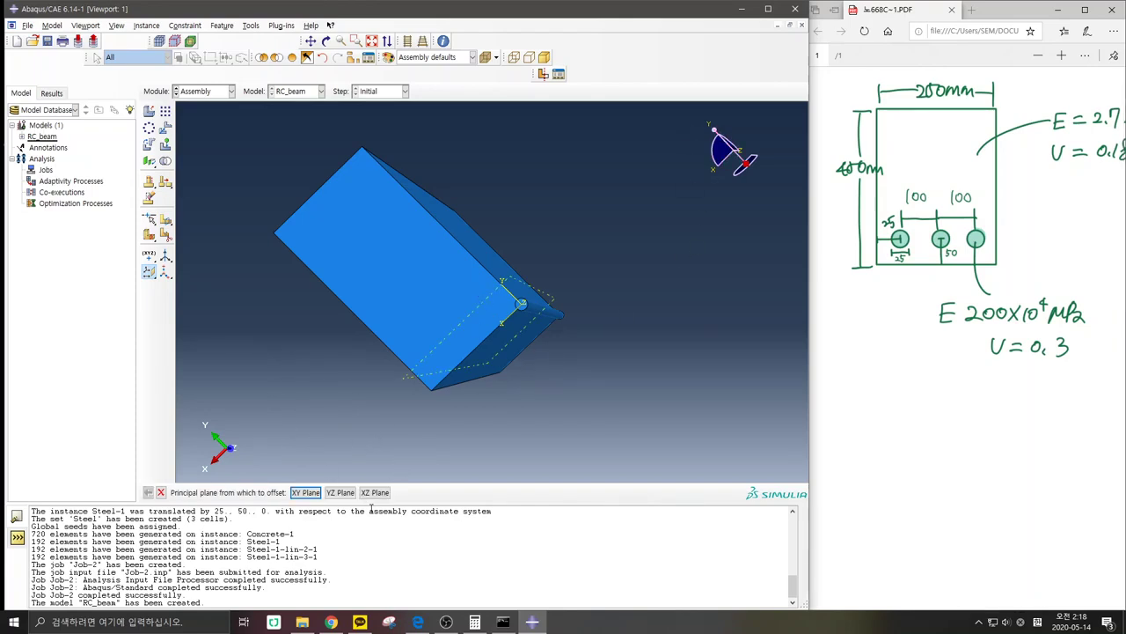
# Step: Create a datum plane offset 25 from the YZ principal plane and finish the datum command
pyautogui.click(340, 492)
pyautogui.write('25')
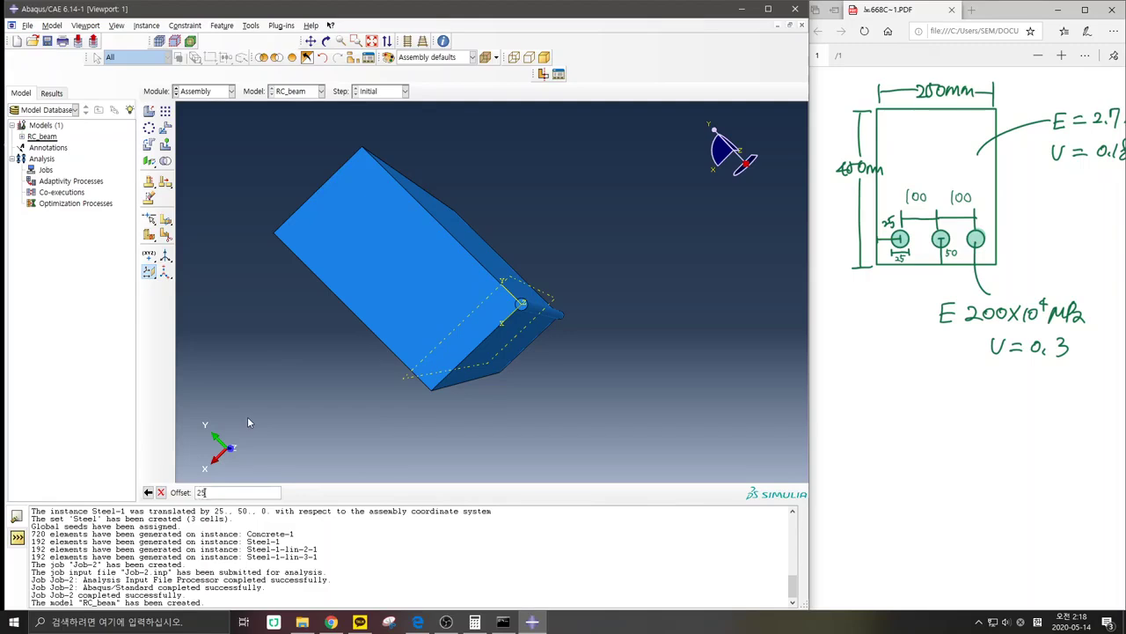
pyautogui.press('Return')
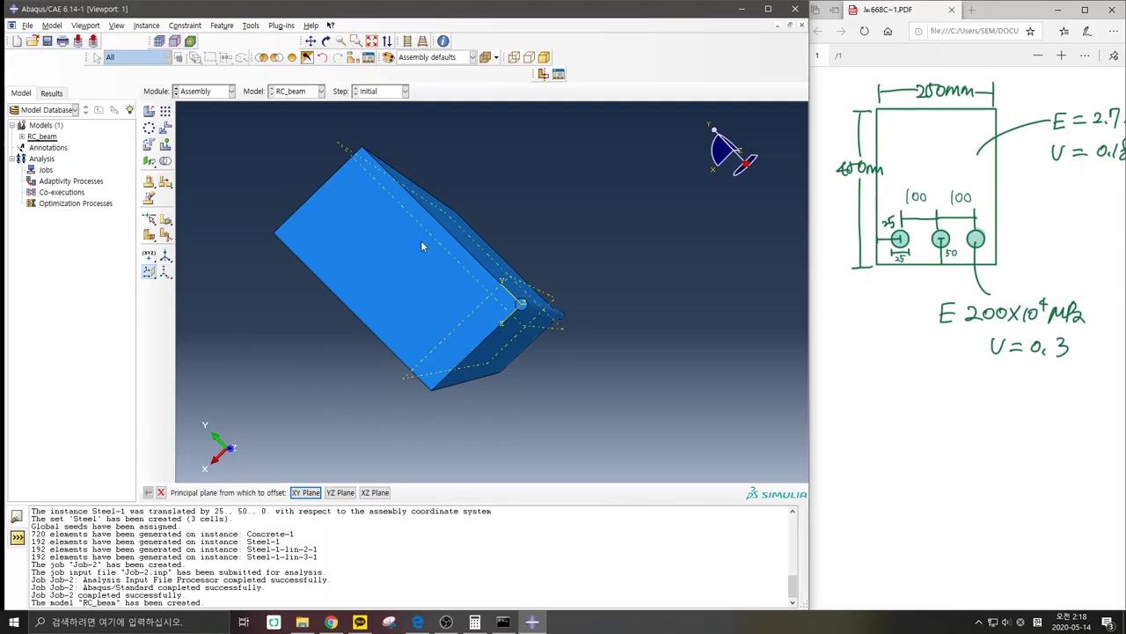
pyautogui.press('Return')
pyautogui.press('Escape')
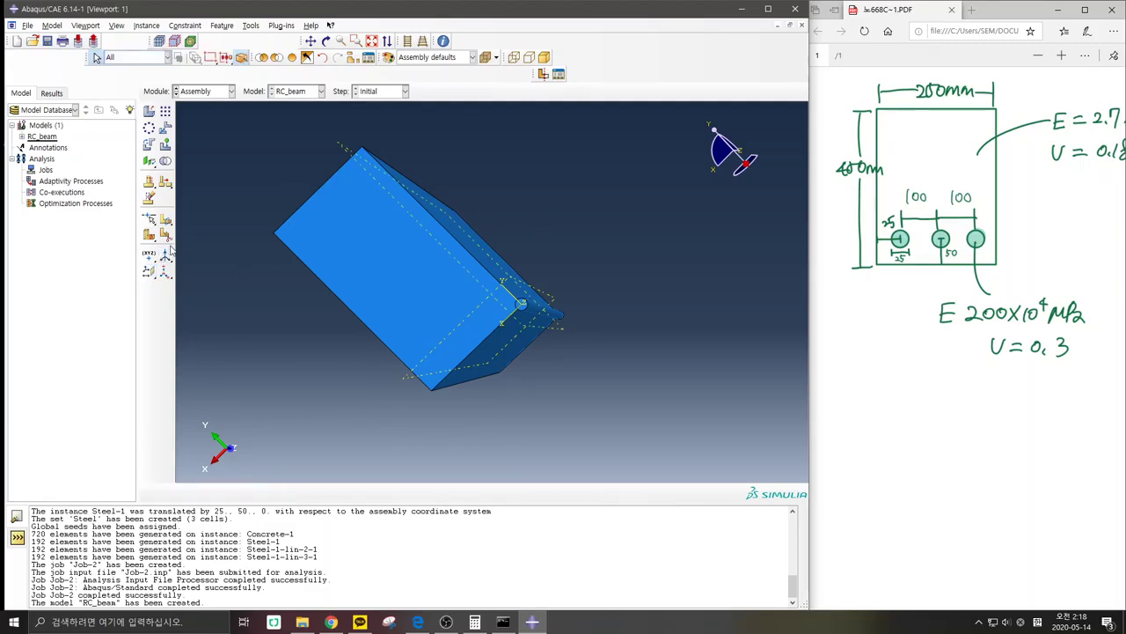
# Step: Try to partition the concrete beam's end face with the Use datum plane method
pyautogui.click(166, 235)
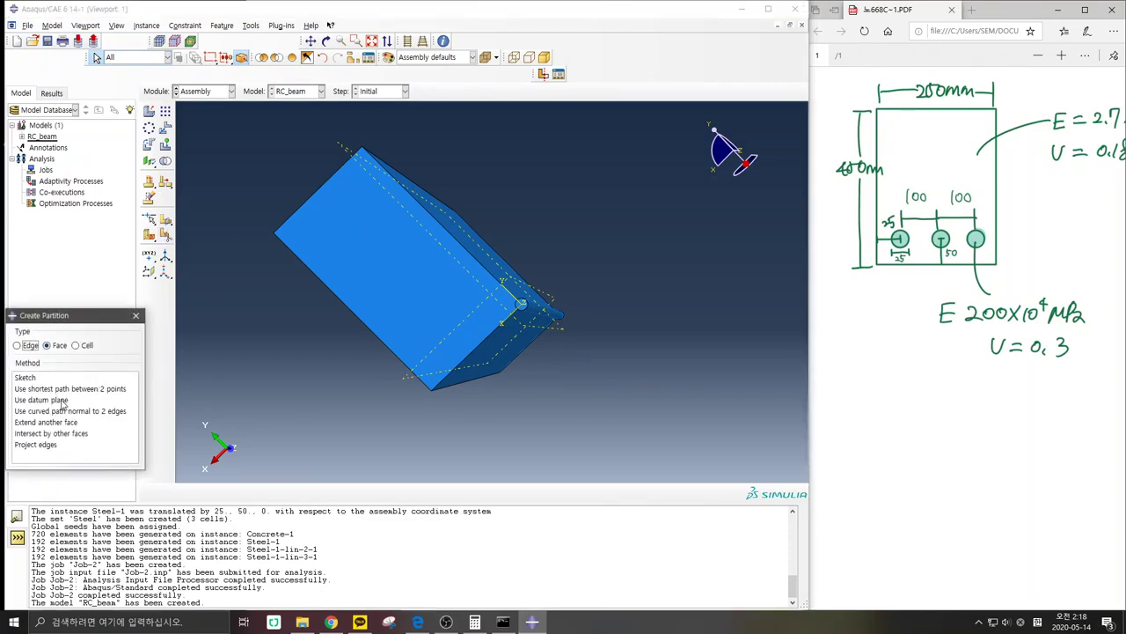
pyautogui.click(64, 401)
pyautogui.click(422, 335)
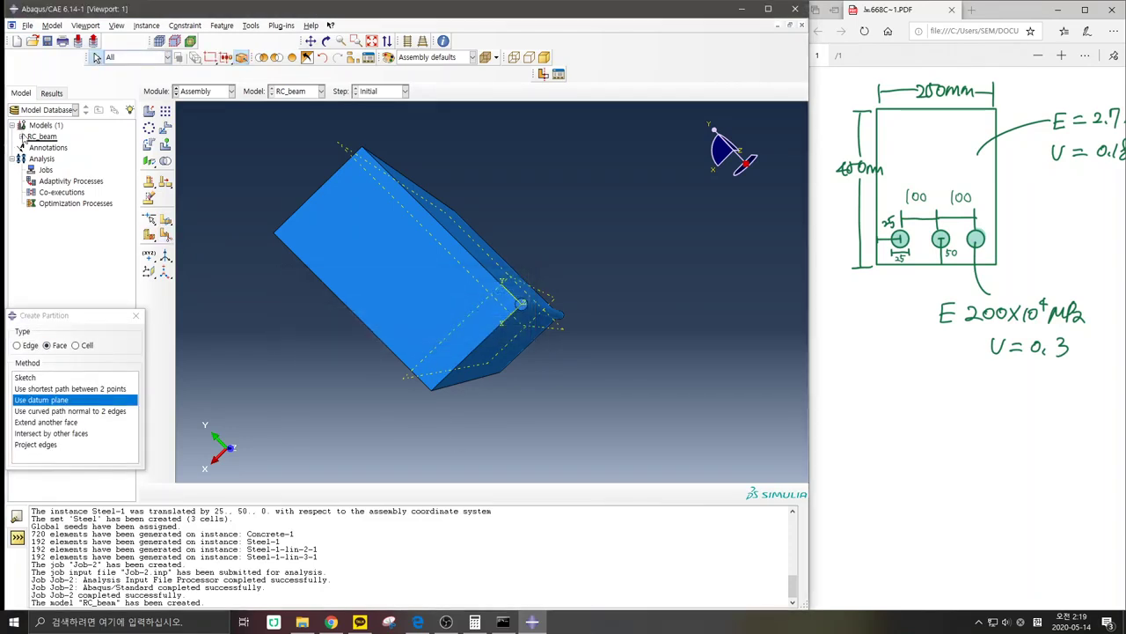
# Step: Make the Concrete-1 and Steel-1 assembly instances independent
pyautogui.click(22, 137)
pyautogui.moveTo(80, 319); pyautogui.dragTo(305, 256)
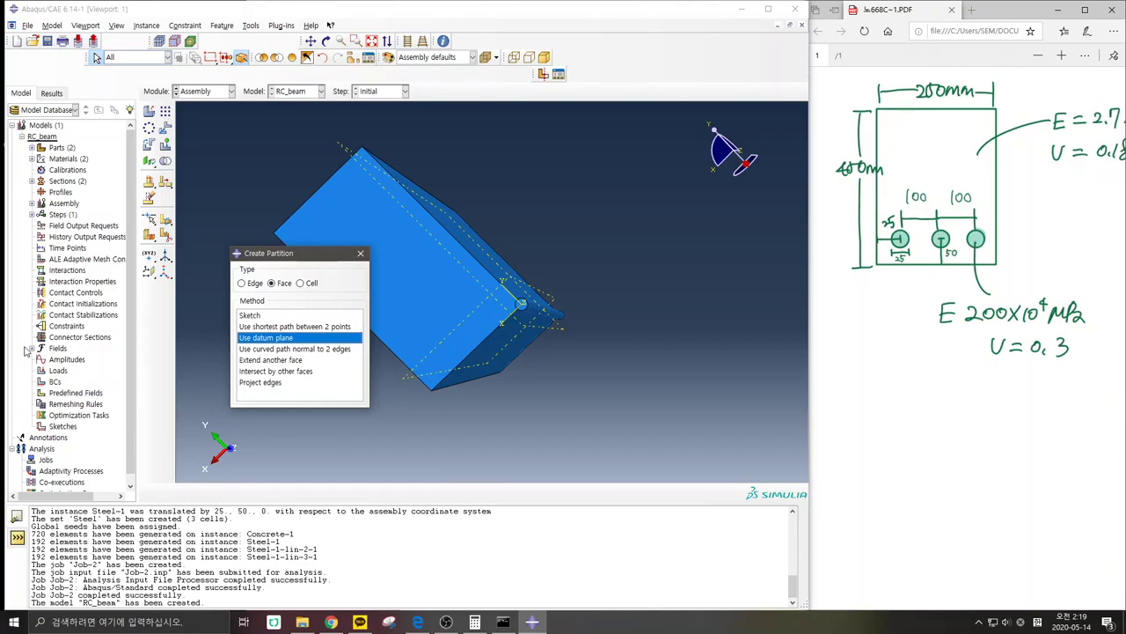
pyautogui.click(31, 203)
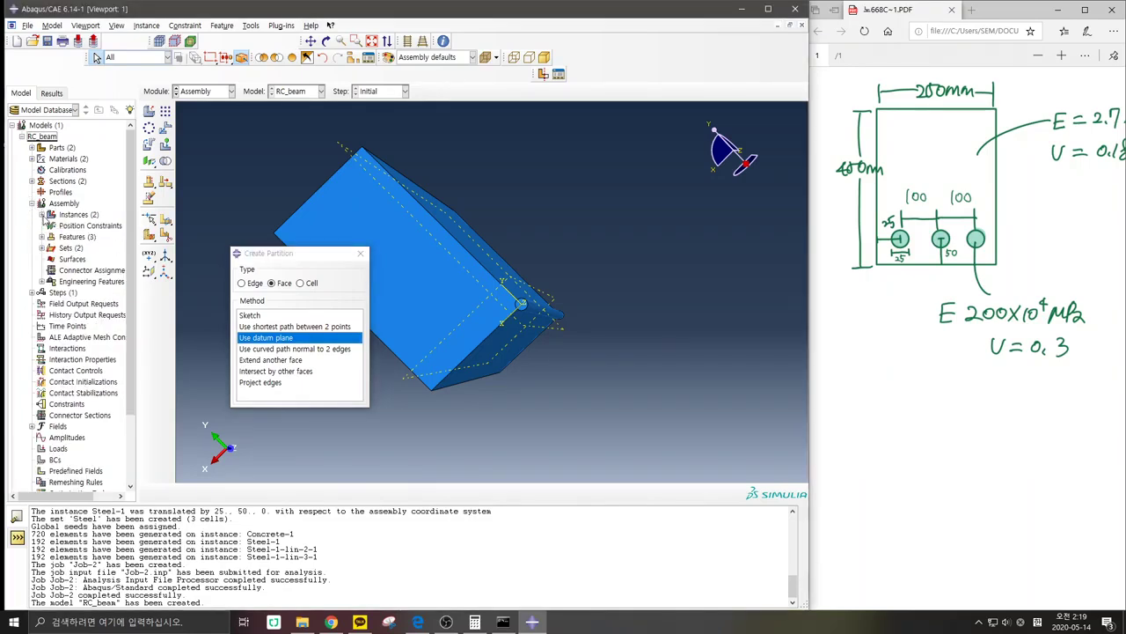
pyautogui.click(41, 215)
pyautogui.click(72, 226)
pyautogui.rightClick(75, 227)
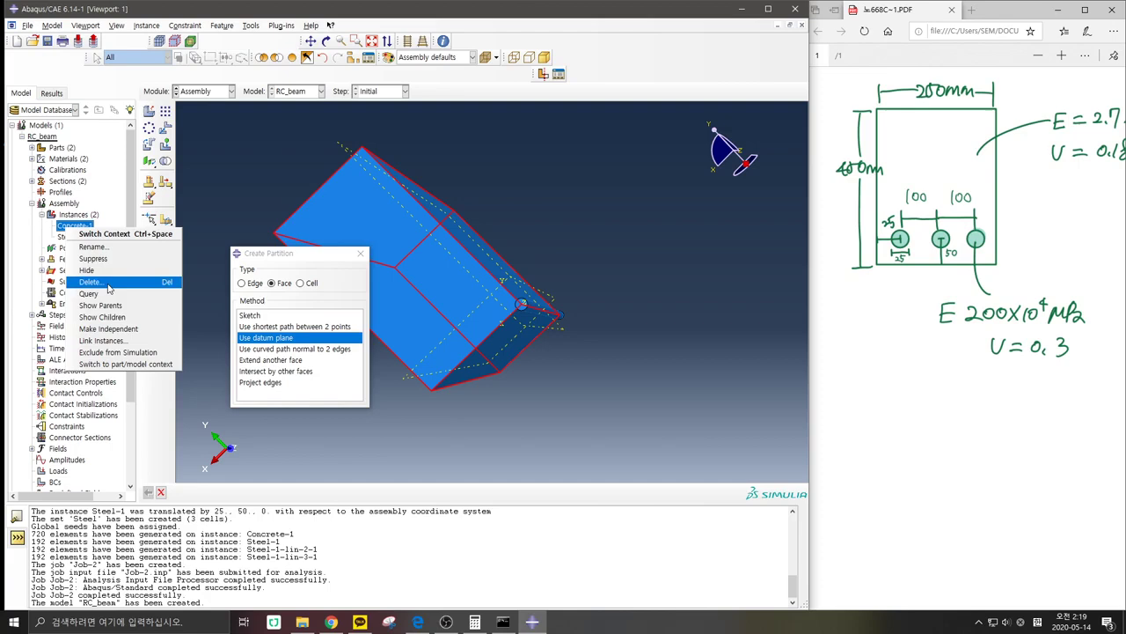
pyautogui.click(126, 332)
pyautogui.click(70, 237)
pyautogui.rightClick(81, 239)
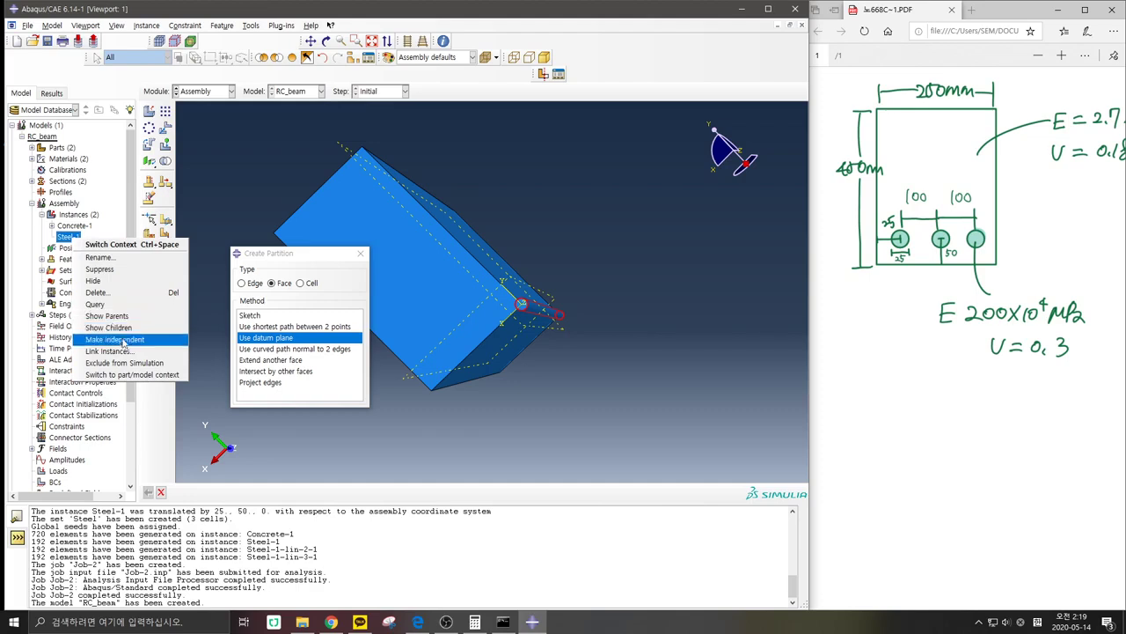
pyautogui.click(125, 342)
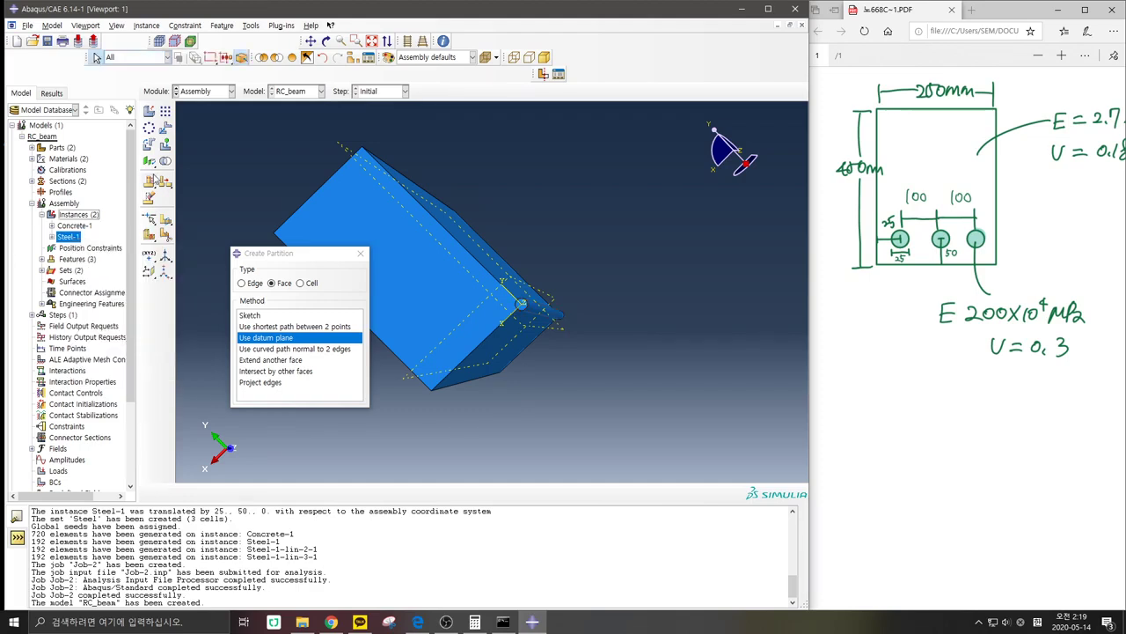
# Step: Partition the concrete beam's end face with the horizontal datum plane at the 50 mm bar height
pyautogui.click(361, 254)
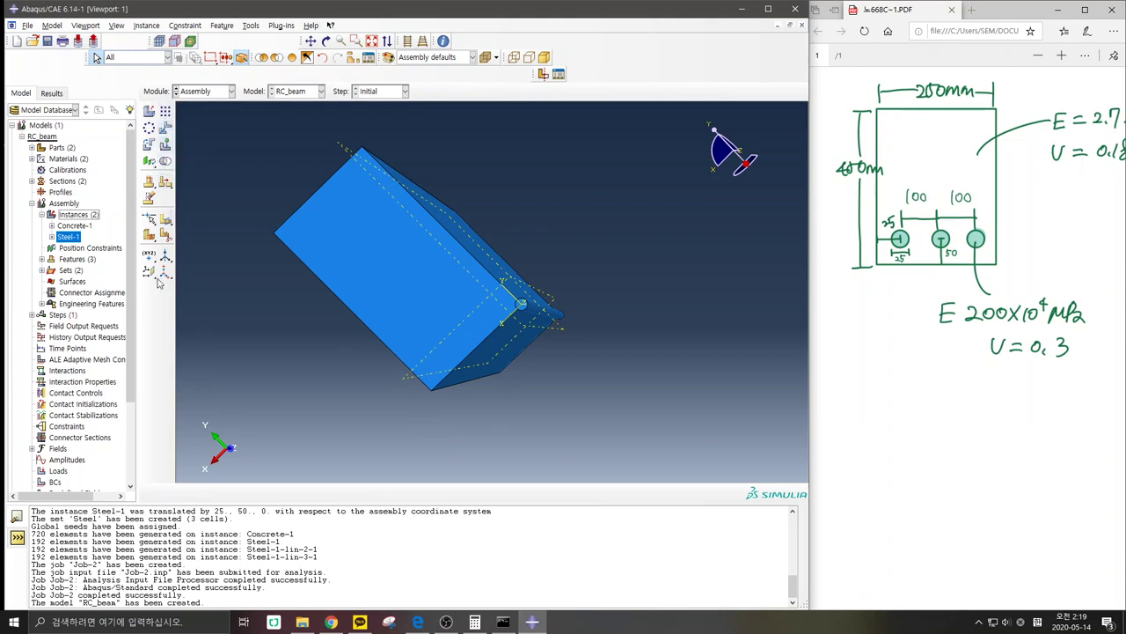
pyautogui.click(165, 220)
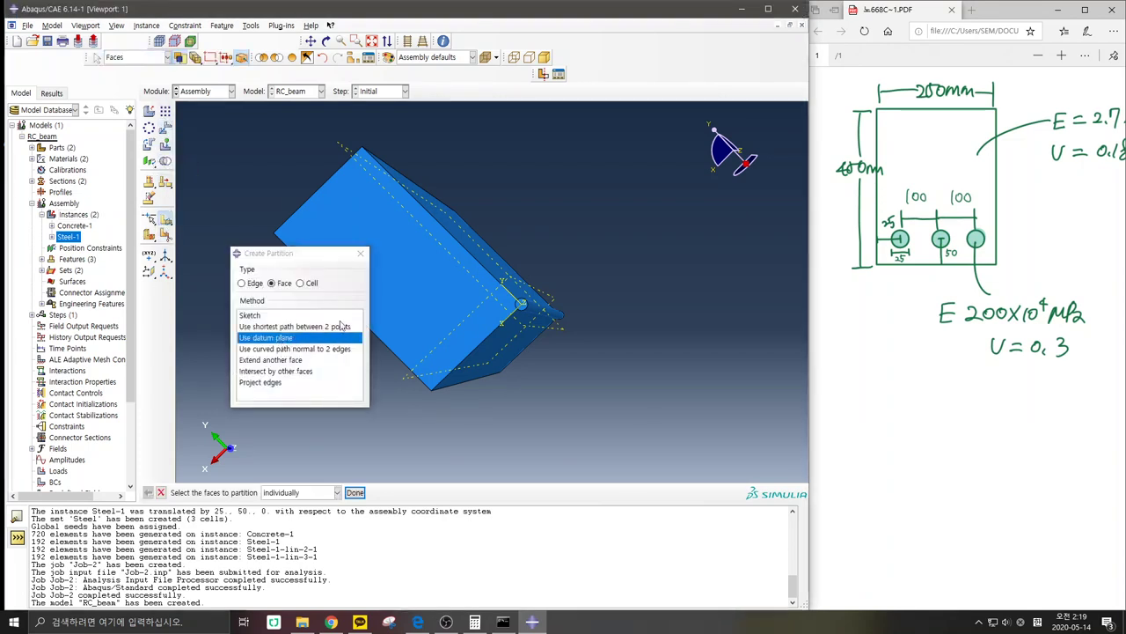
pyautogui.click(445, 299)
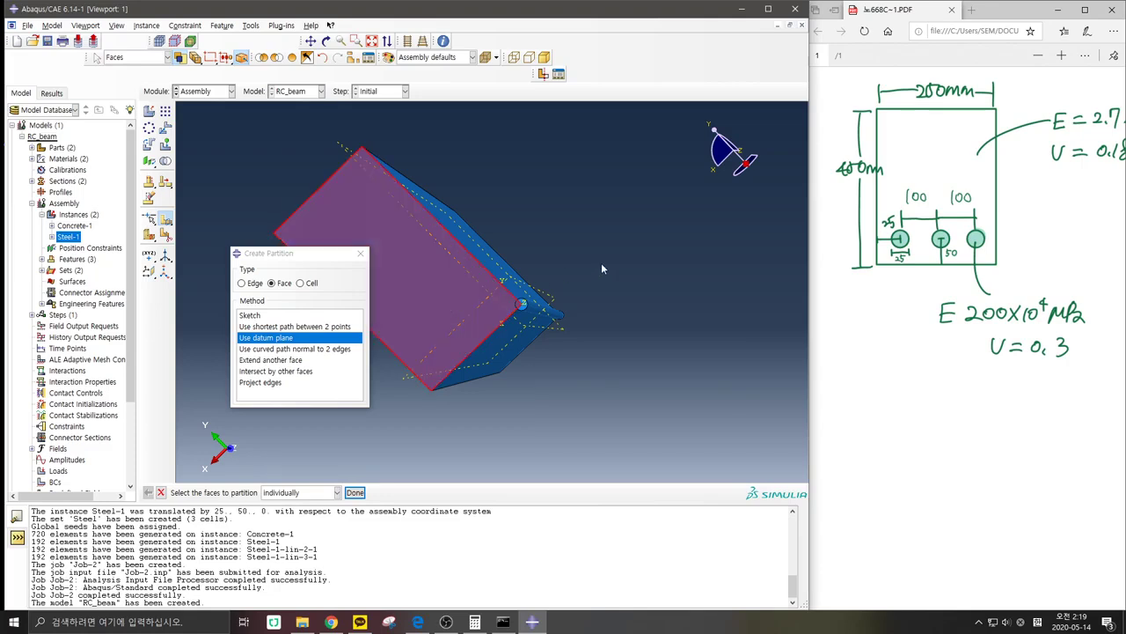
pyautogui.middleClick(539, 323)
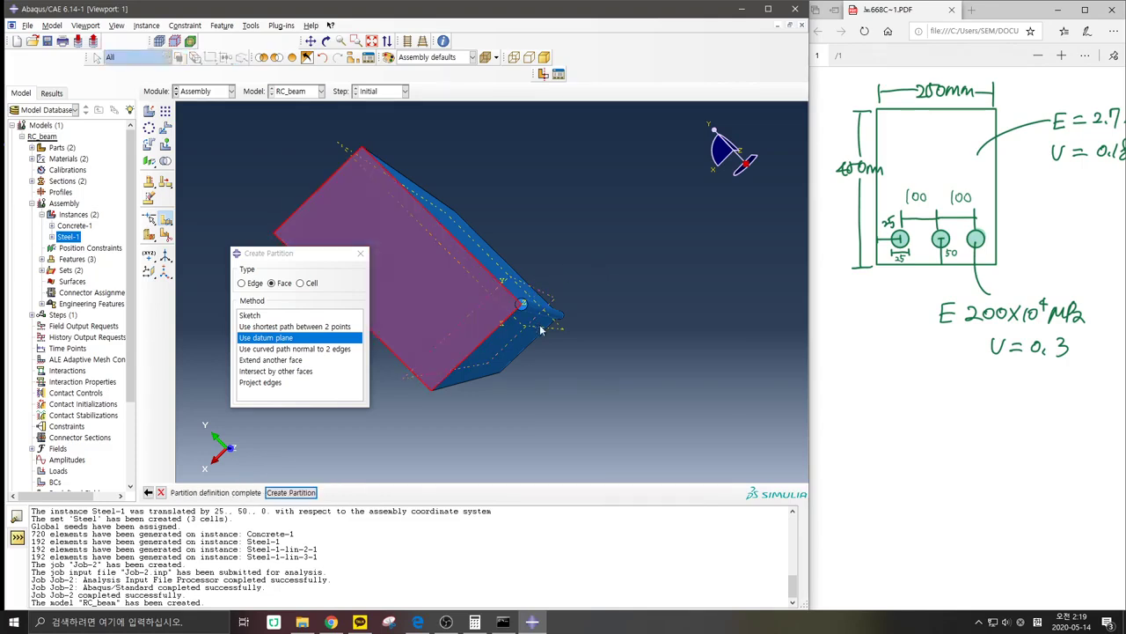
pyautogui.middleClick(609, 292)
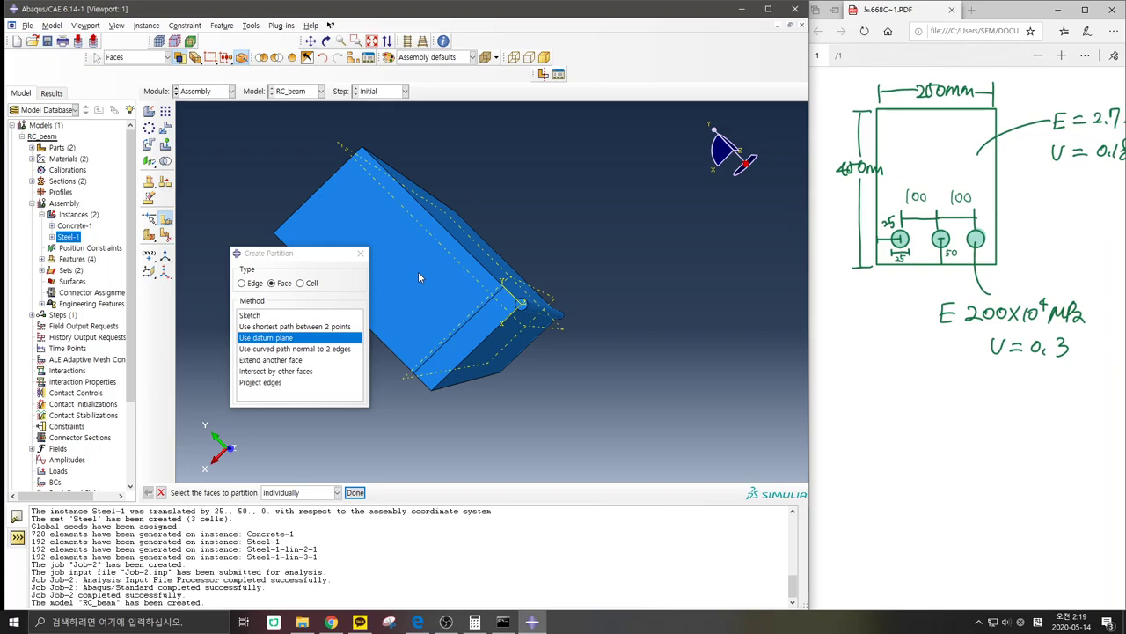
# Step: Partition both parts of the concrete beam's end face with the vertical datum plane offset 25 from the side
pyautogui.click(444, 308)
pyautogui.keyDown('shift'); pyautogui.click(486, 327); pyautogui.keyUp('shift')
pyautogui.middleClick(608, 340)
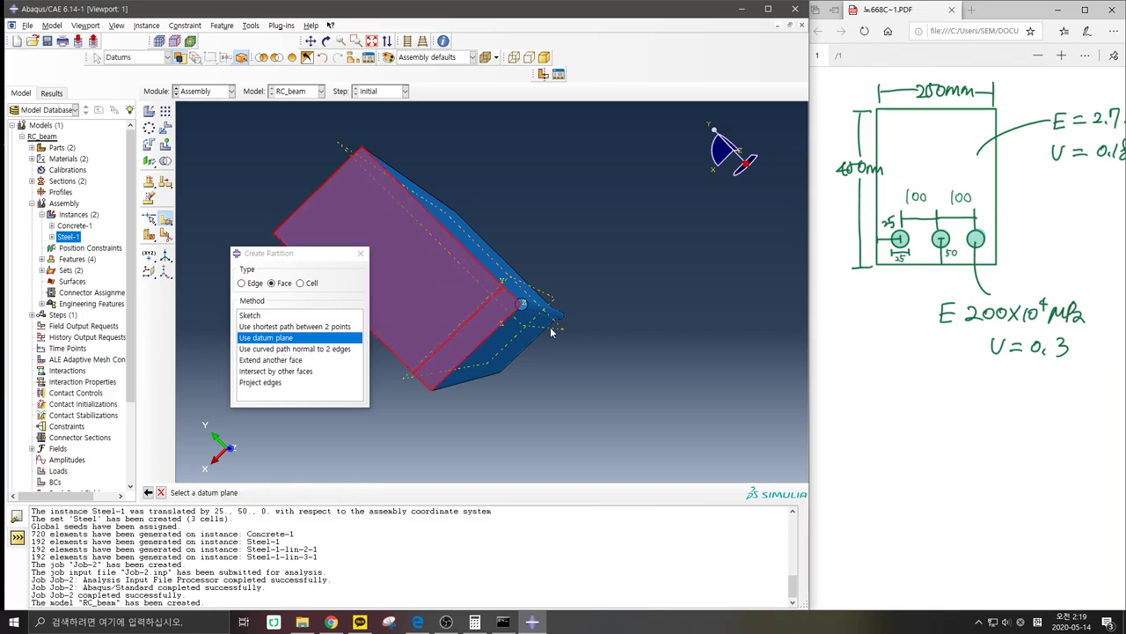
pyautogui.click(562, 328)
pyautogui.middleClick(560, 328)
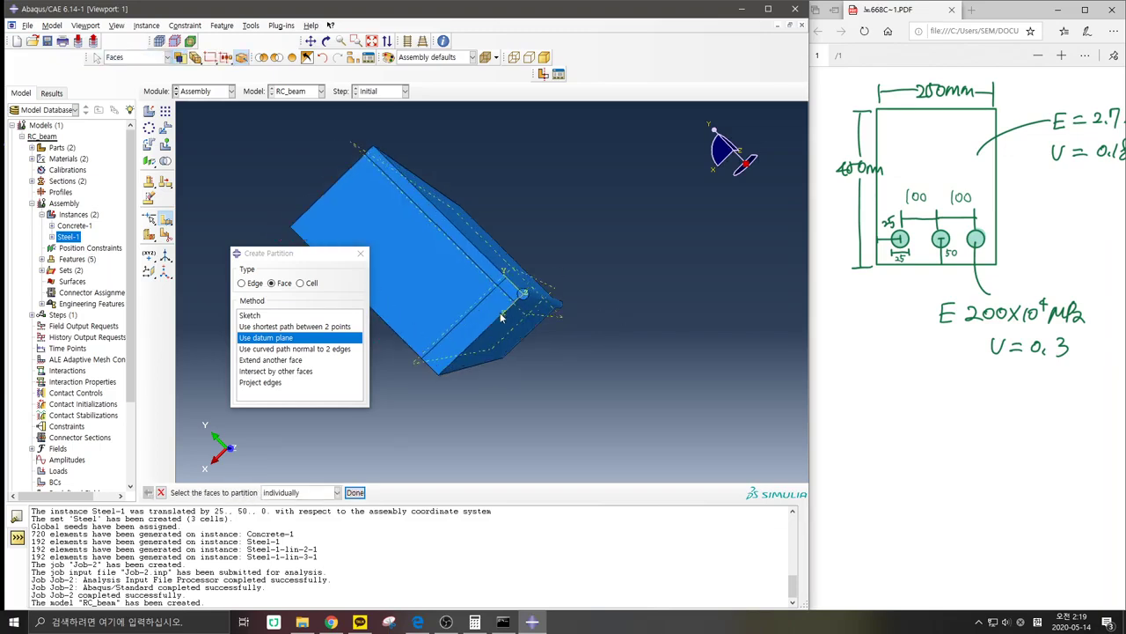
# Step: Translate the Steel-1 instance from its end-circle centre to the intersection of the partition lines on the concrete end face
pyautogui.scroll(-3, 504, 271)
pyautogui.scroll(-2, 504, 270)
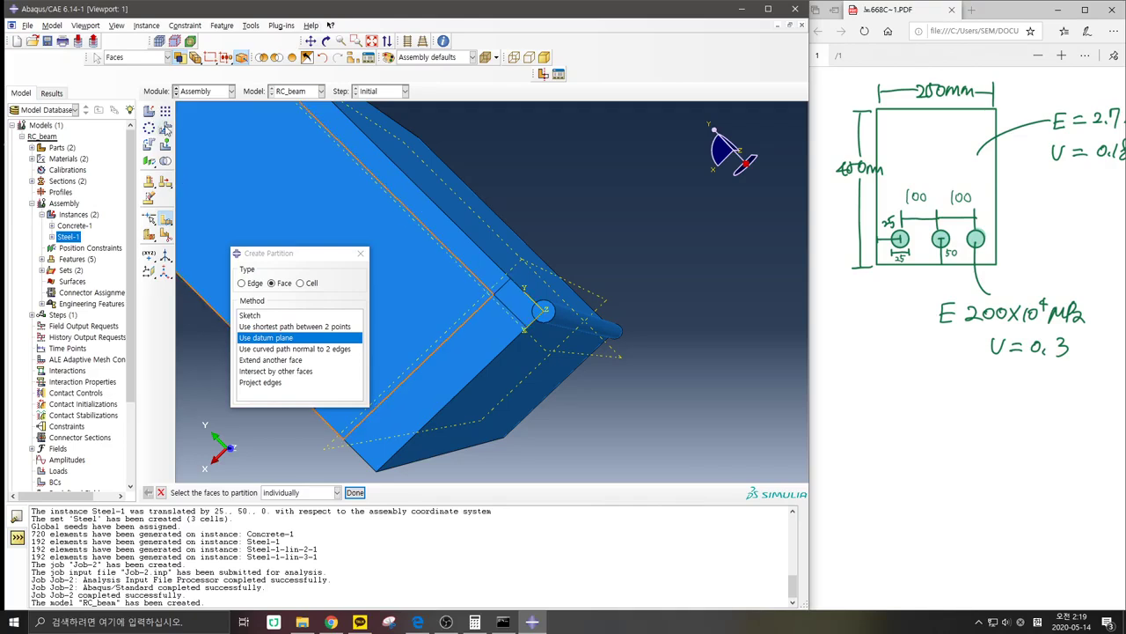
pyautogui.click(165, 128)
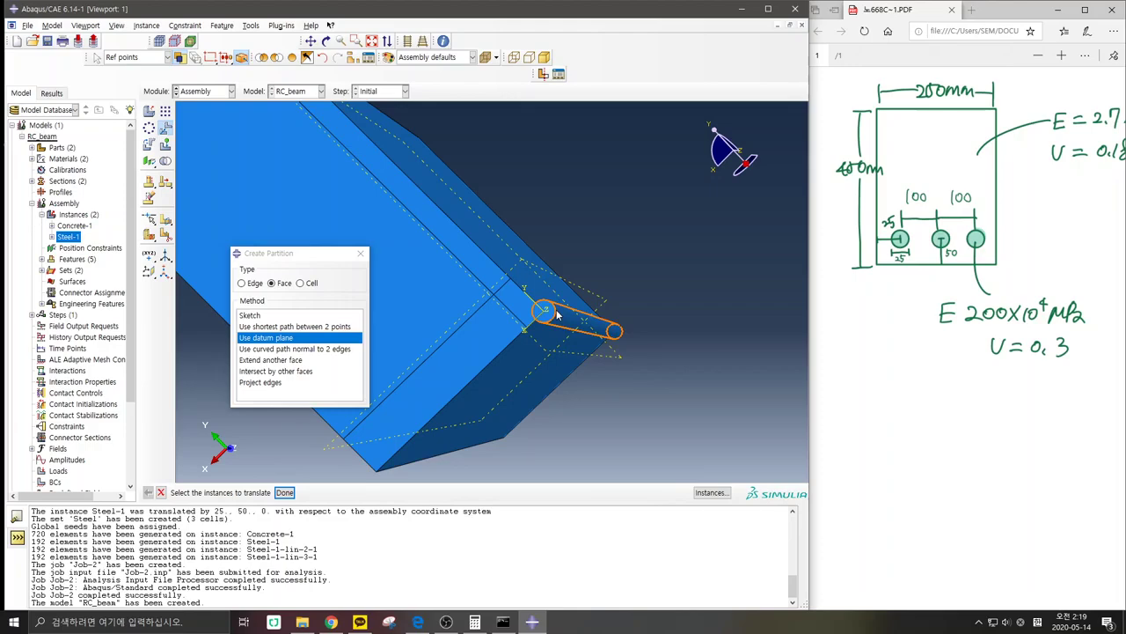
pyautogui.click(546, 311)
pyautogui.middleClick(546, 312)
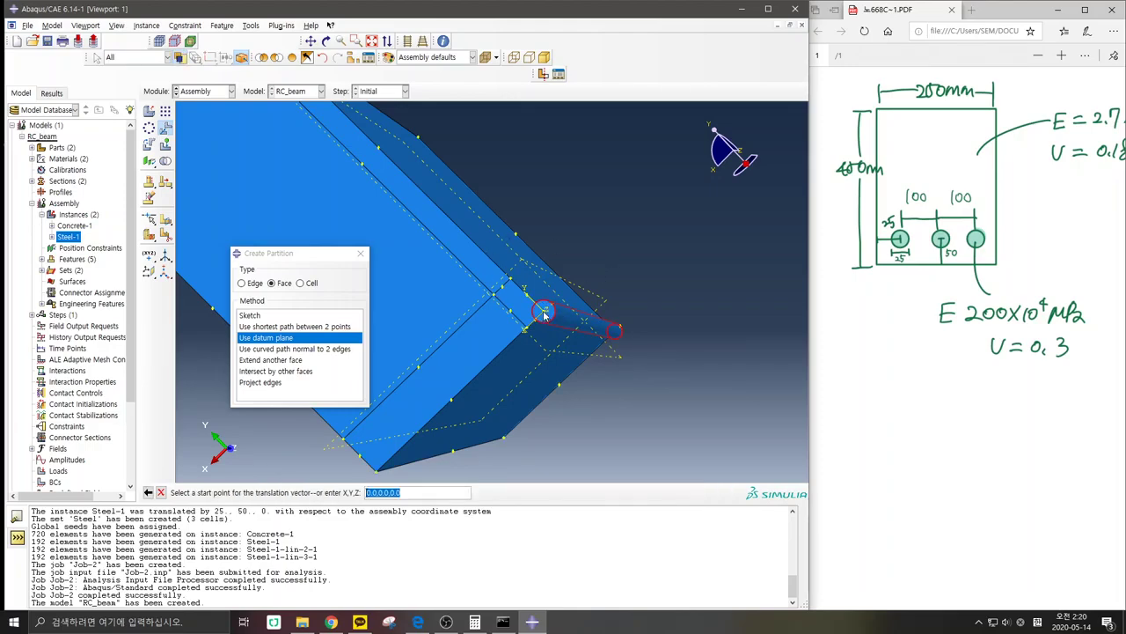
pyautogui.click(545, 312)
pyautogui.click(494, 296)
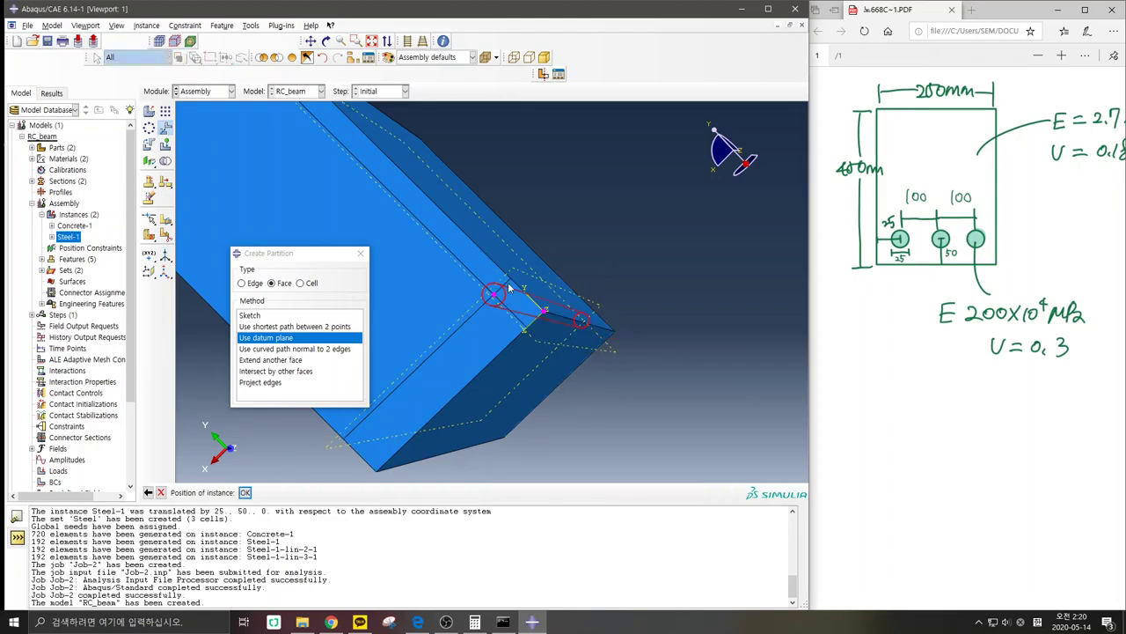
pyautogui.middleClick(583, 201)
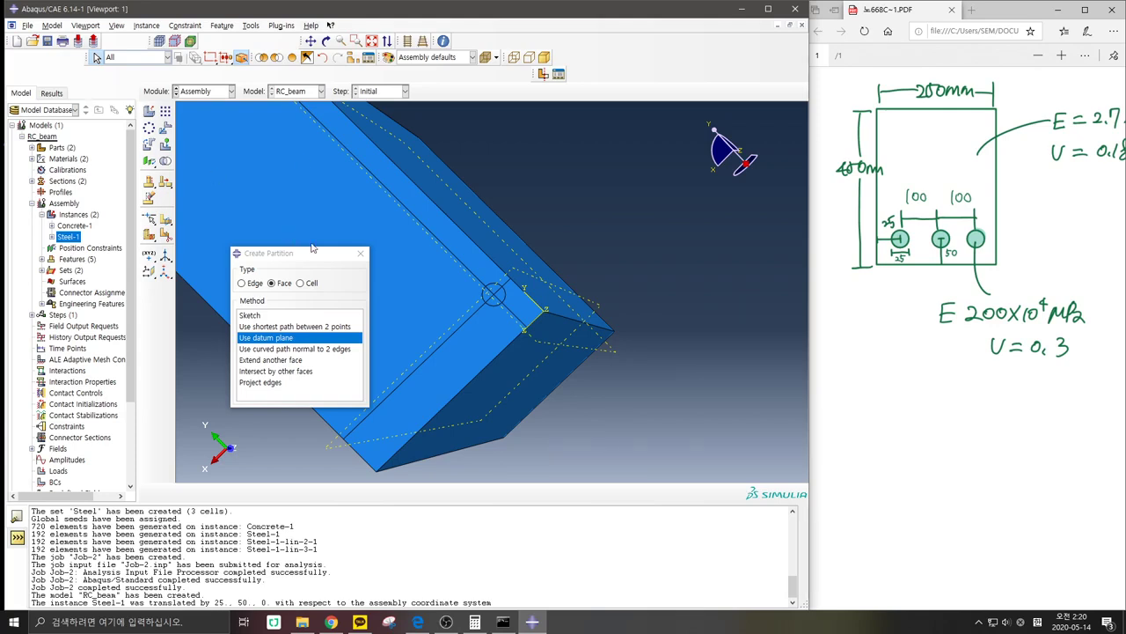
pyautogui.click(359, 256)
pyautogui.click(360, 255)
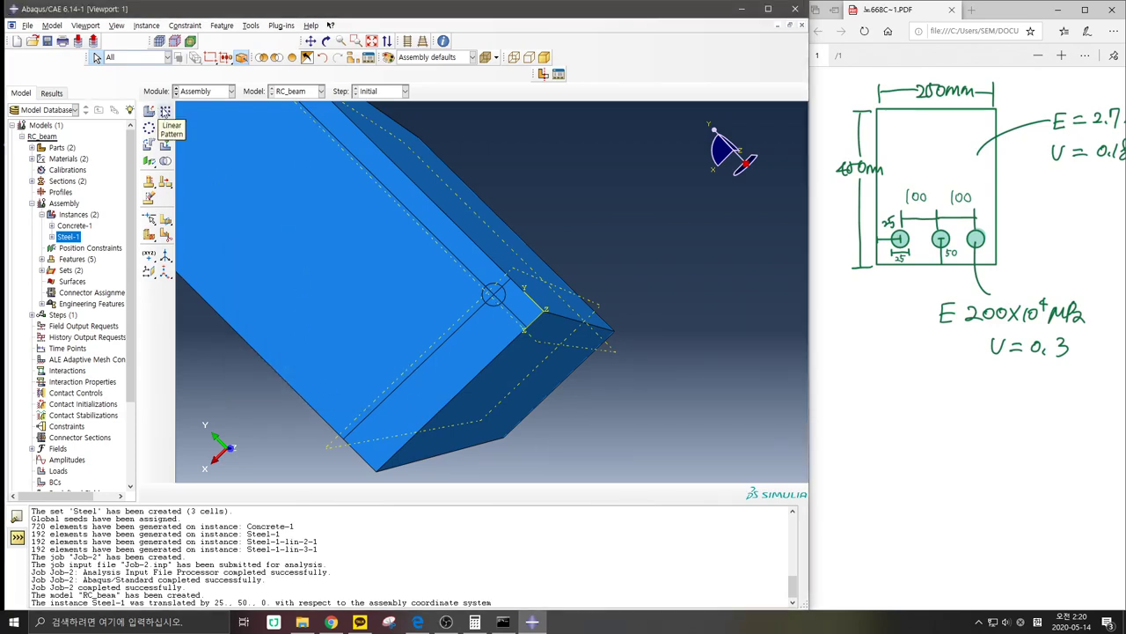
# Step: Linearly pattern the Steel-1 bar with 3 instances at offset 100 in direction 1 and 1 in direction 2
pyautogui.click(164, 111)
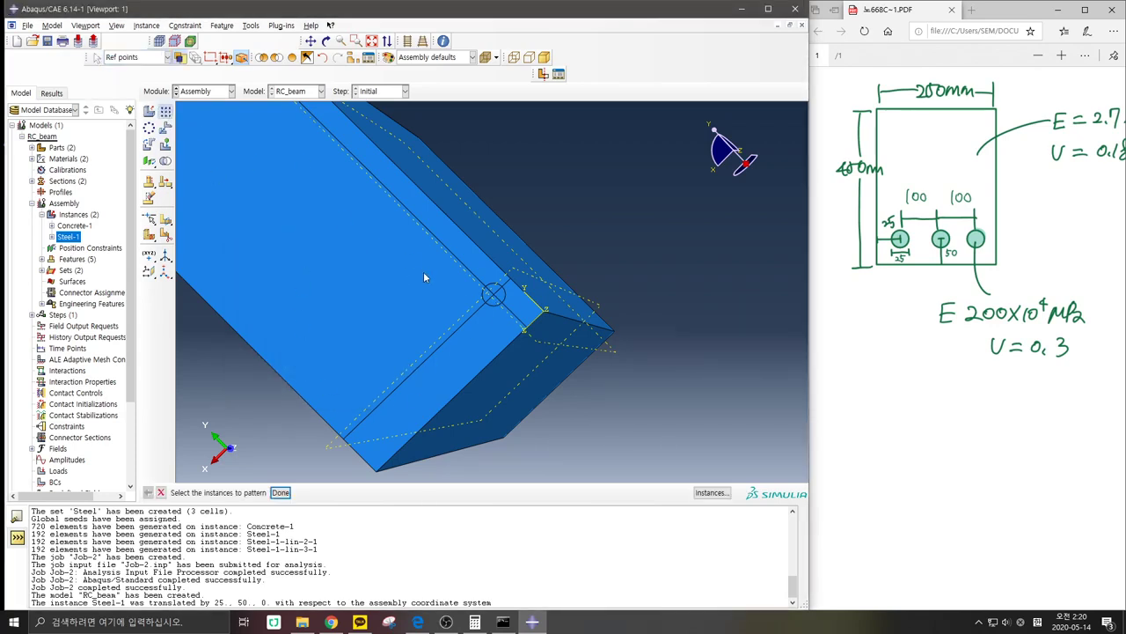
pyautogui.click(499, 297)
pyautogui.middleClick(595, 217)
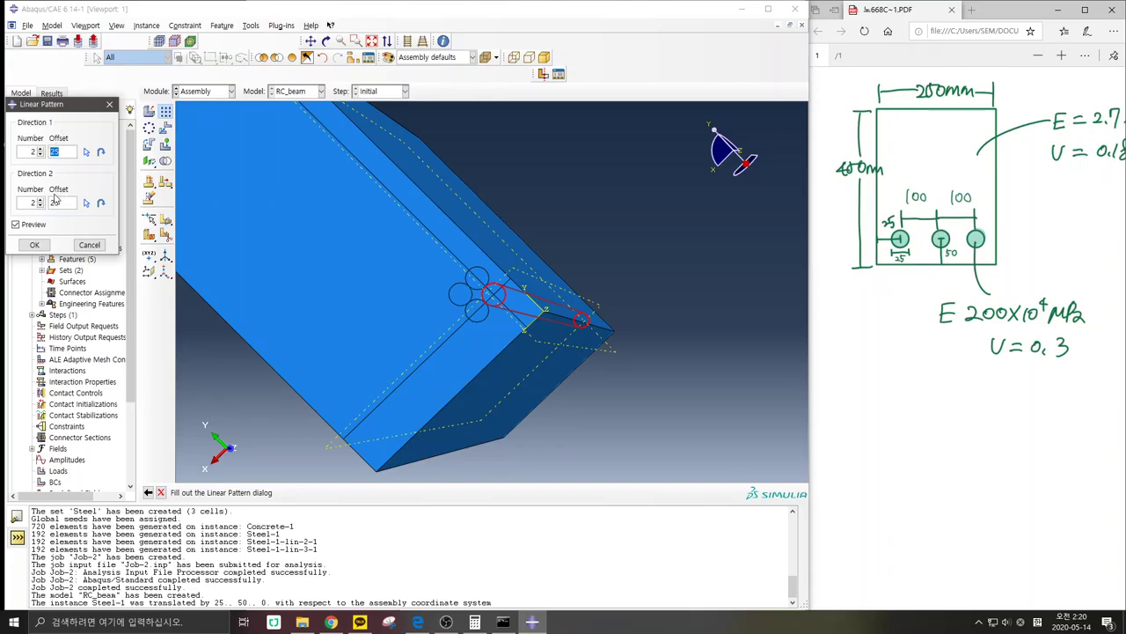
pyautogui.click(39, 148)
pyautogui.click(40, 206)
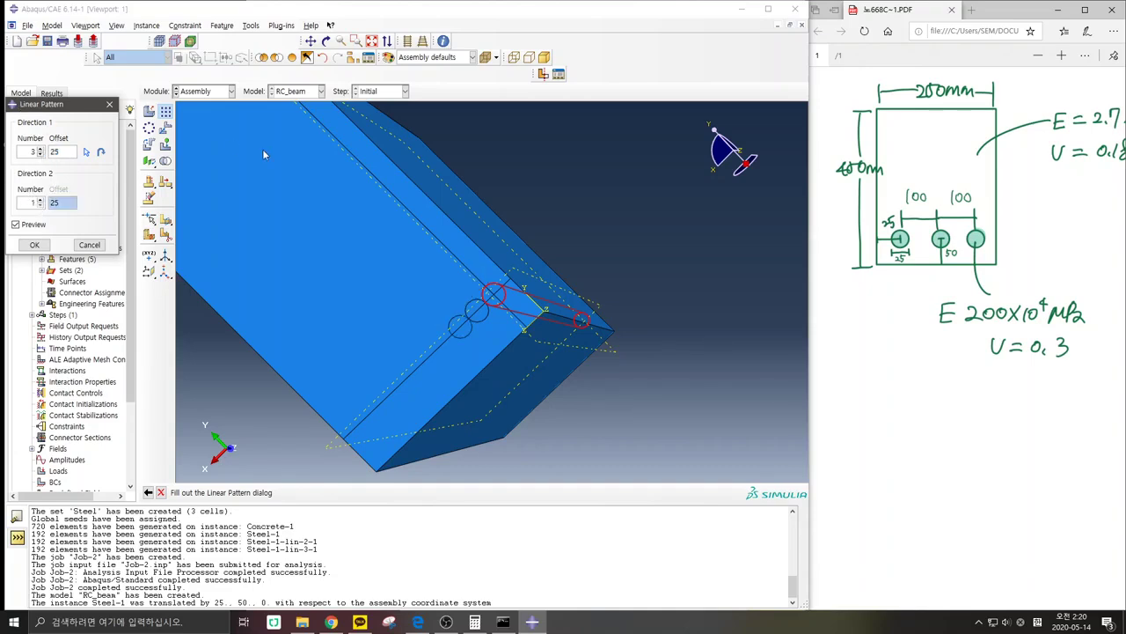
pyautogui.doubleClick(67, 151)
pyautogui.write('100')
pyautogui.click(34, 245)
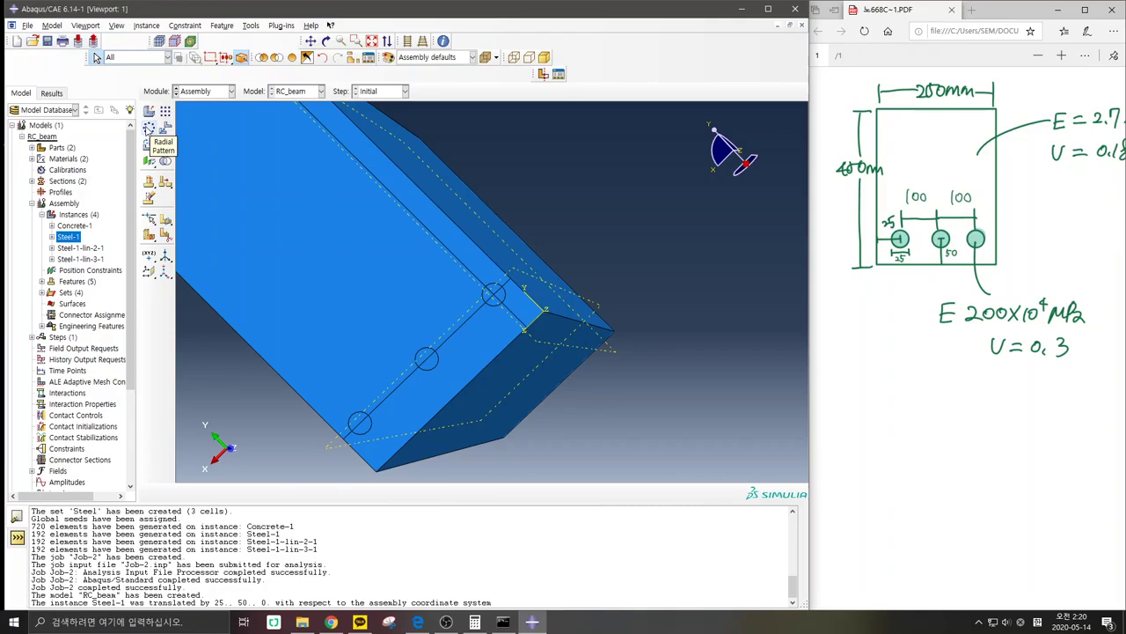
# Step: Create the analysis step Step-1 as Static, General with the default basic and incrementation settings
pyautogui.click(200, 92)
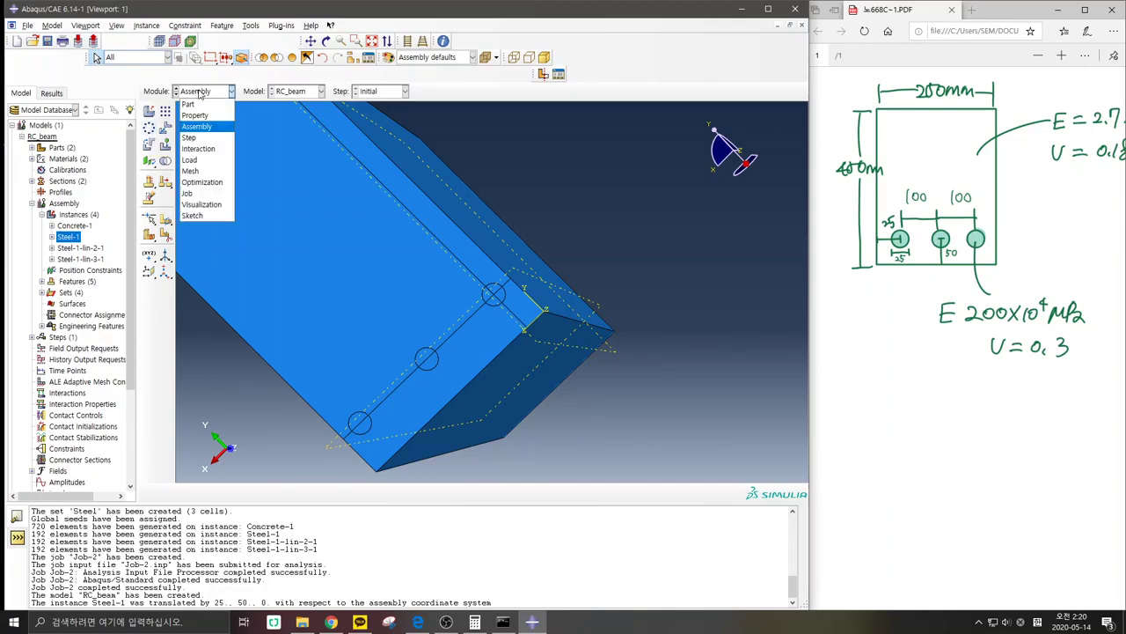
pyautogui.click(203, 138)
pyautogui.click(166, 114)
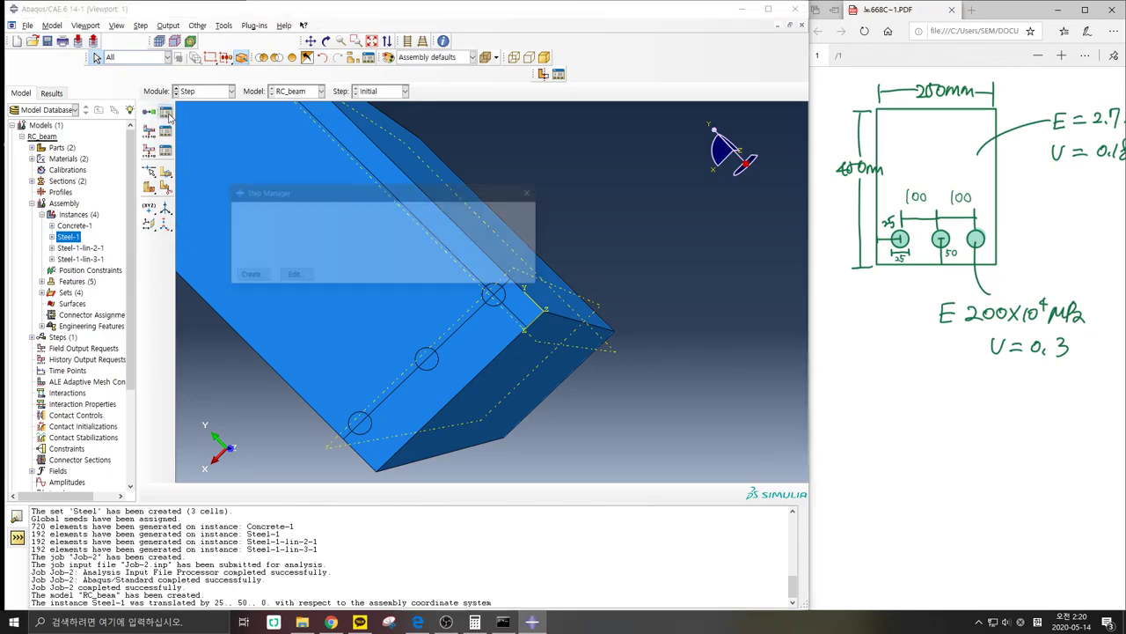
pyautogui.click(248, 275)
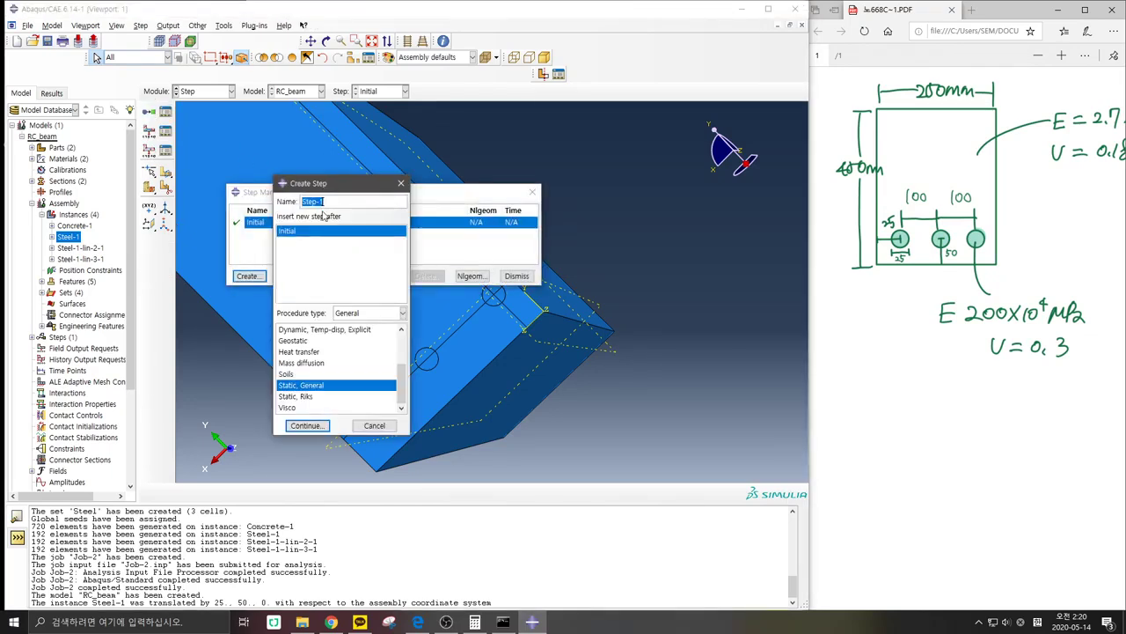
pyautogui.scroll(1, 331, 379)
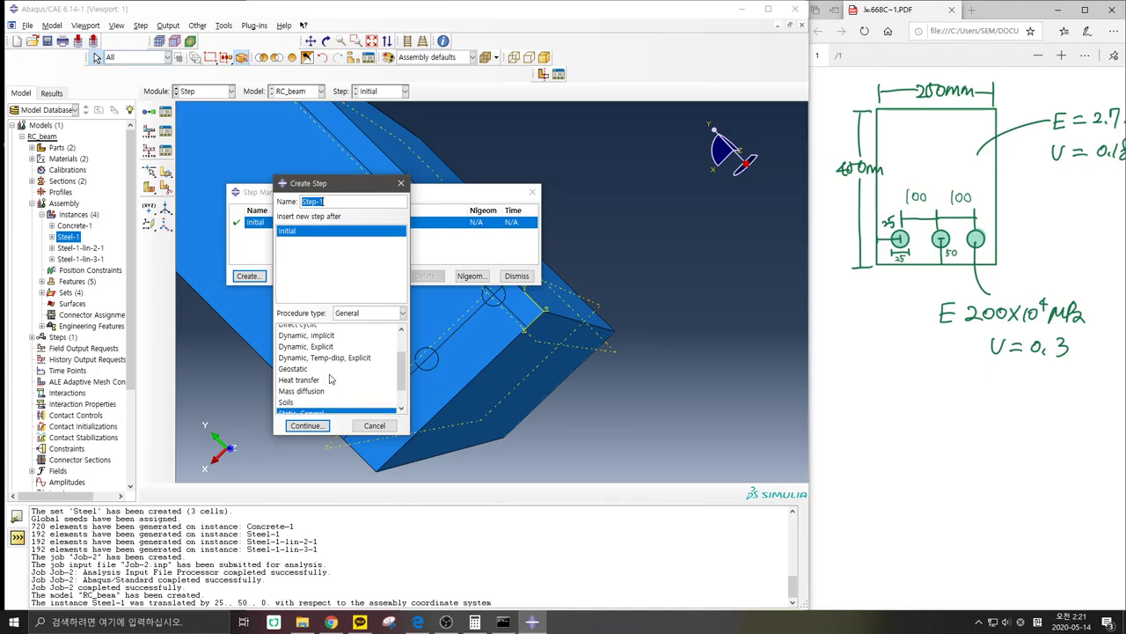
pyautogui.scroll(-1, 331, 378)
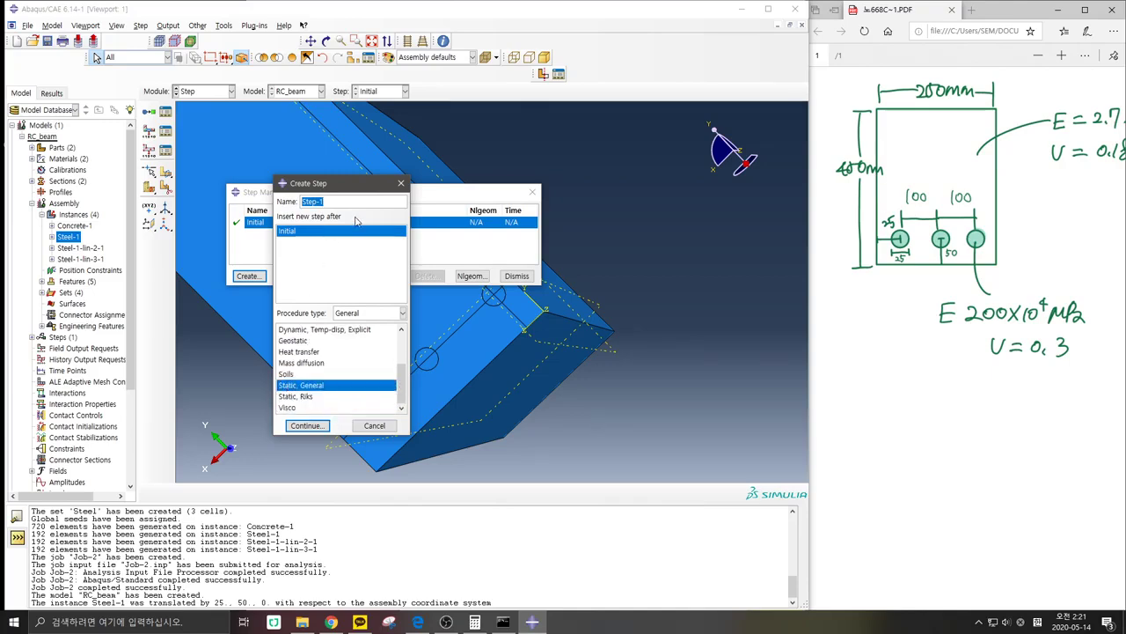
pyautogui.click(306, 425)
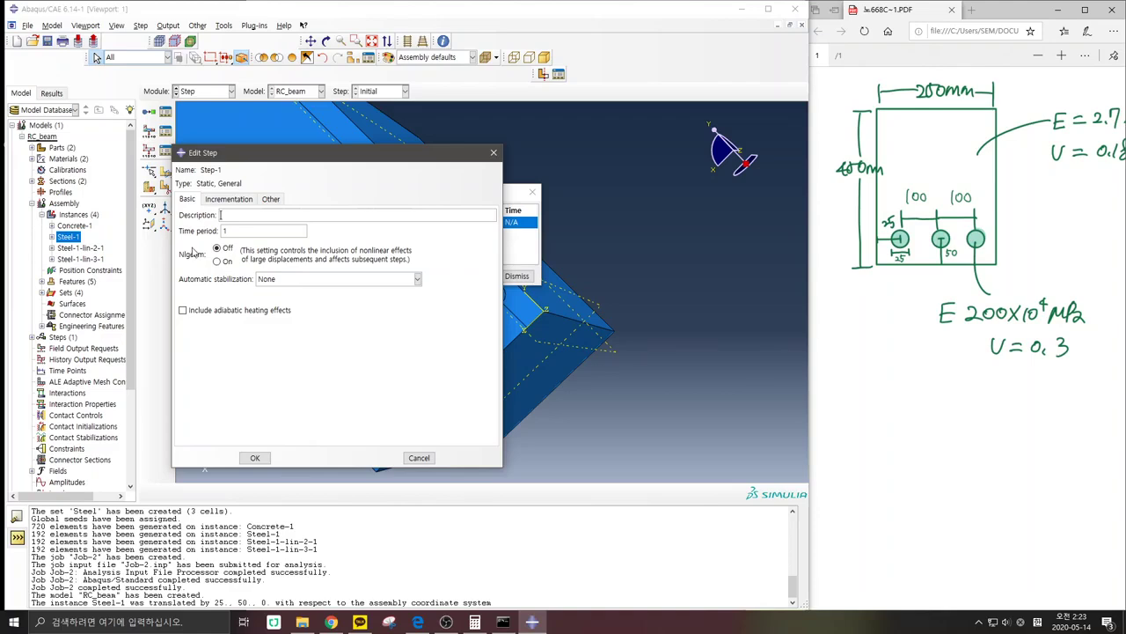
pyautogui.click(227, 199)
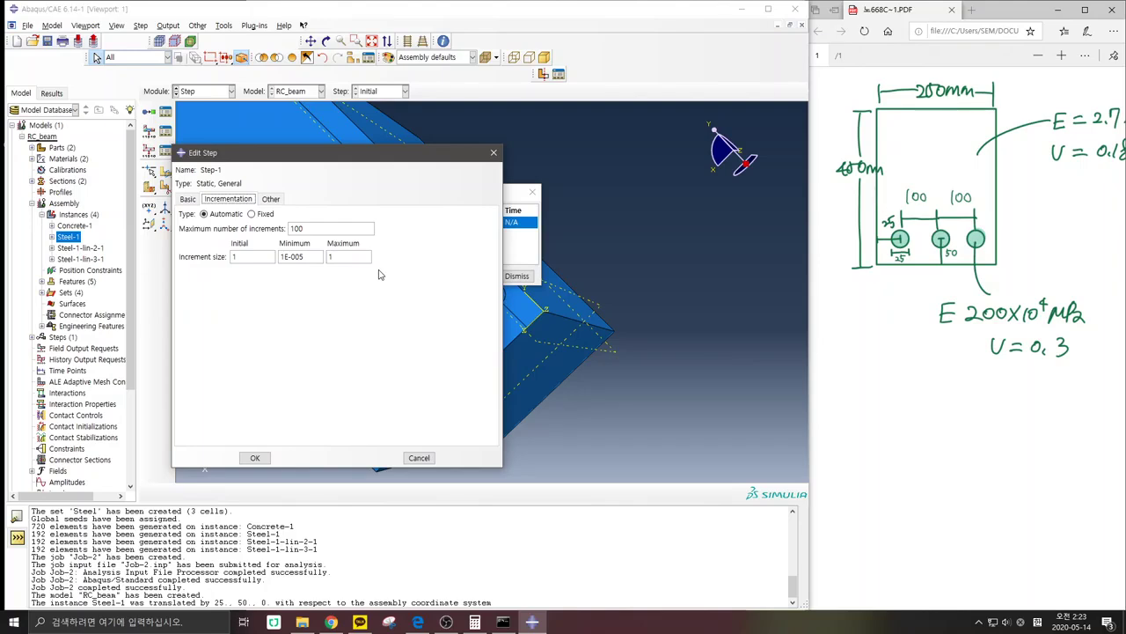
pyautogui.click(255, 457)
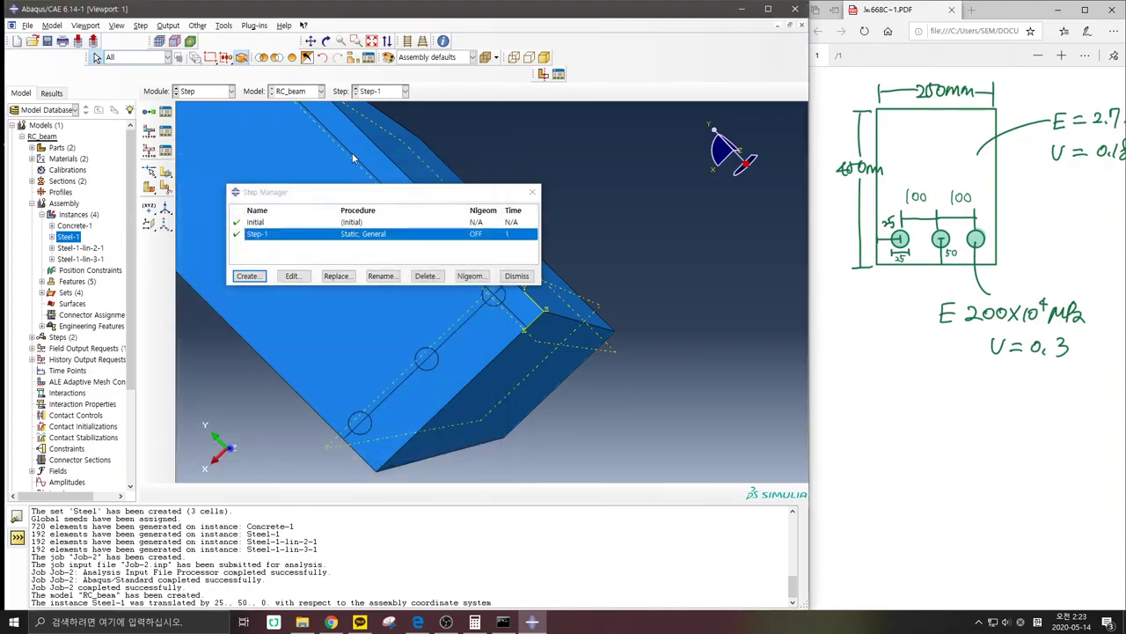
# Step: Switch to the Interaction module and start an Embedded region constraint named Constraint-1
pyautogui.click(225, 92)
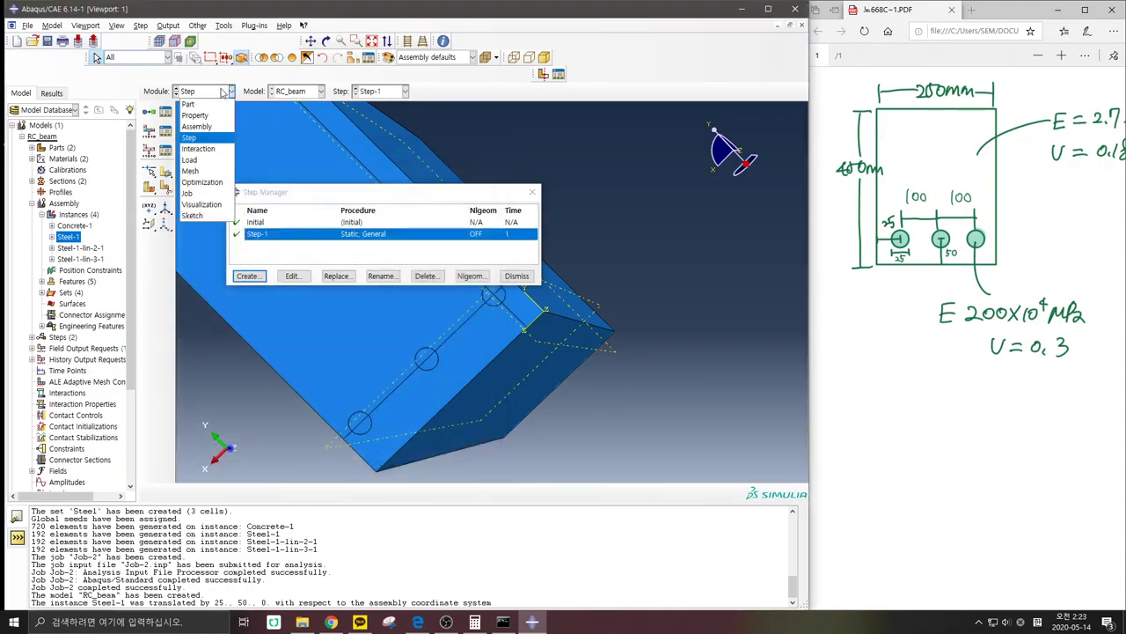
pyautogui.click(198, 149)
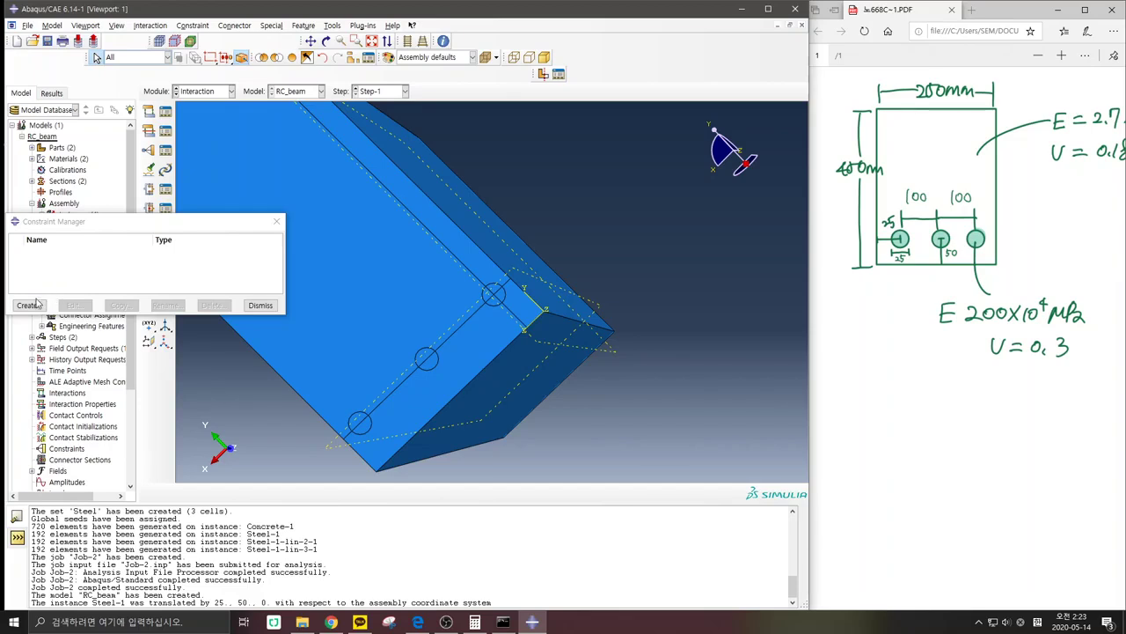
pyautogui.click(29, 306)
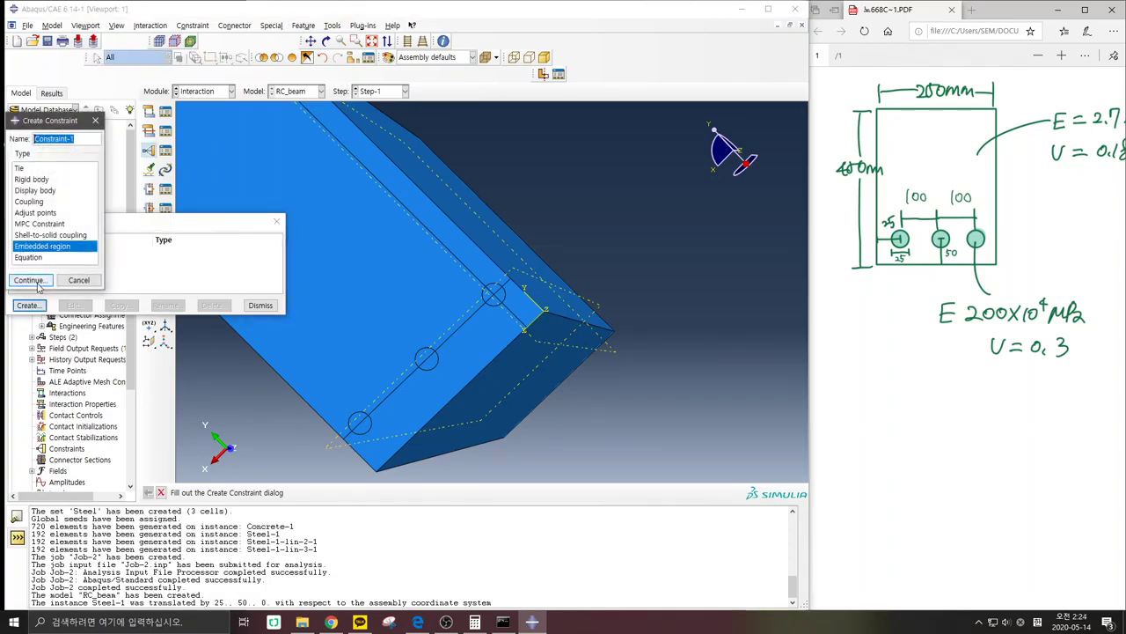
pyautogui.click(39, 283)
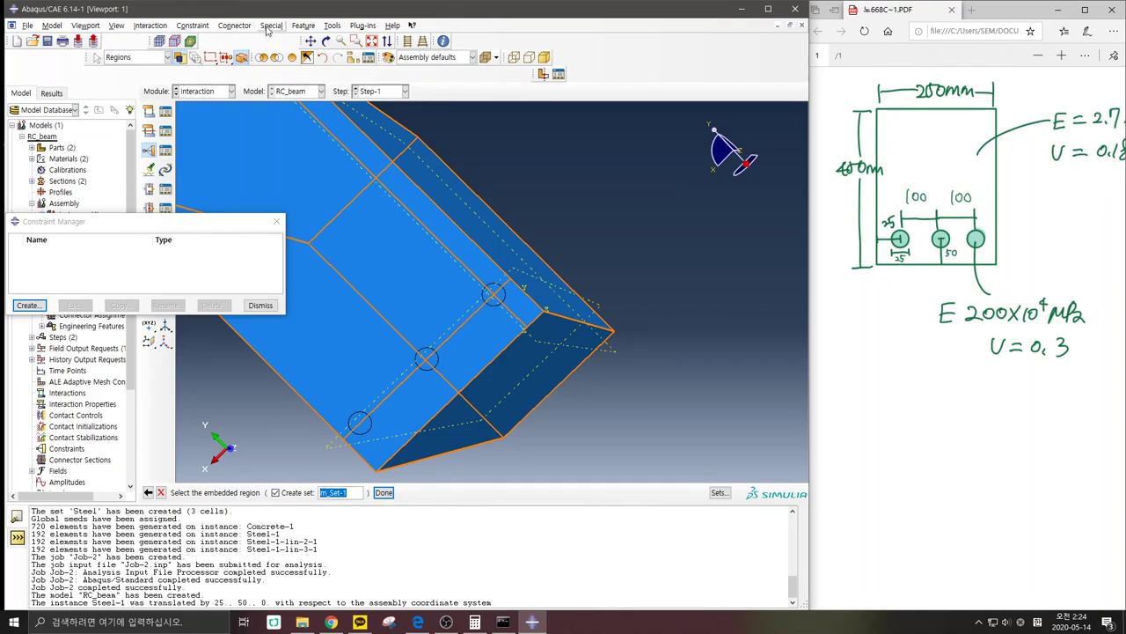
# Step: Start a geometry set named Set-1 and remove the concrete beam cells from the display so only the steel bars show
pyautogui.click(332, 24)
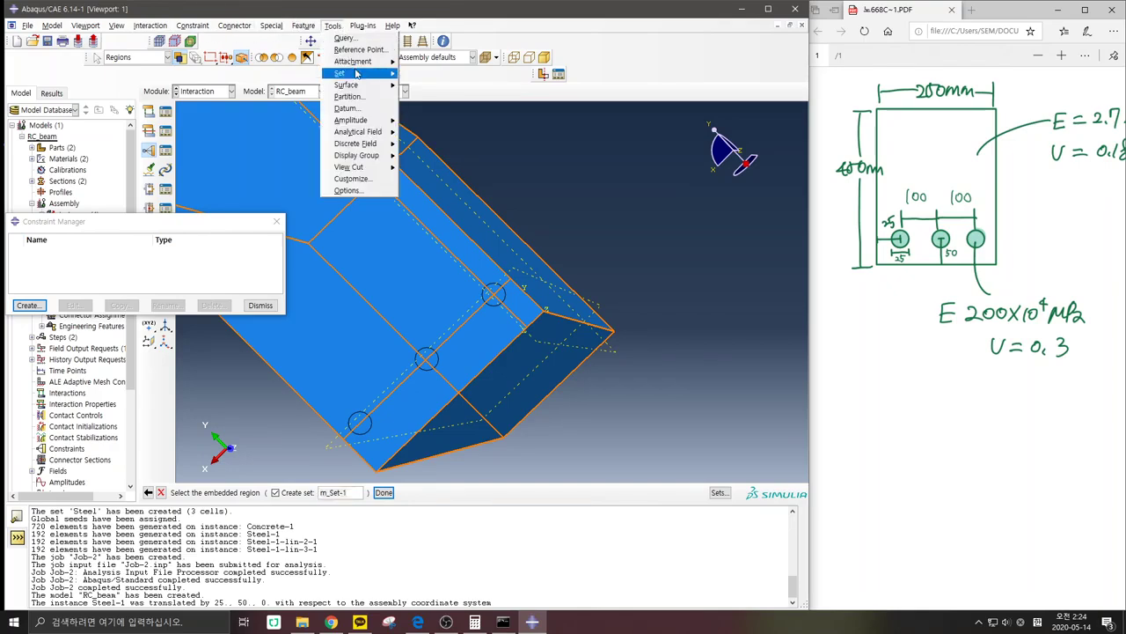
pyautogui.moveTo(356, 74)
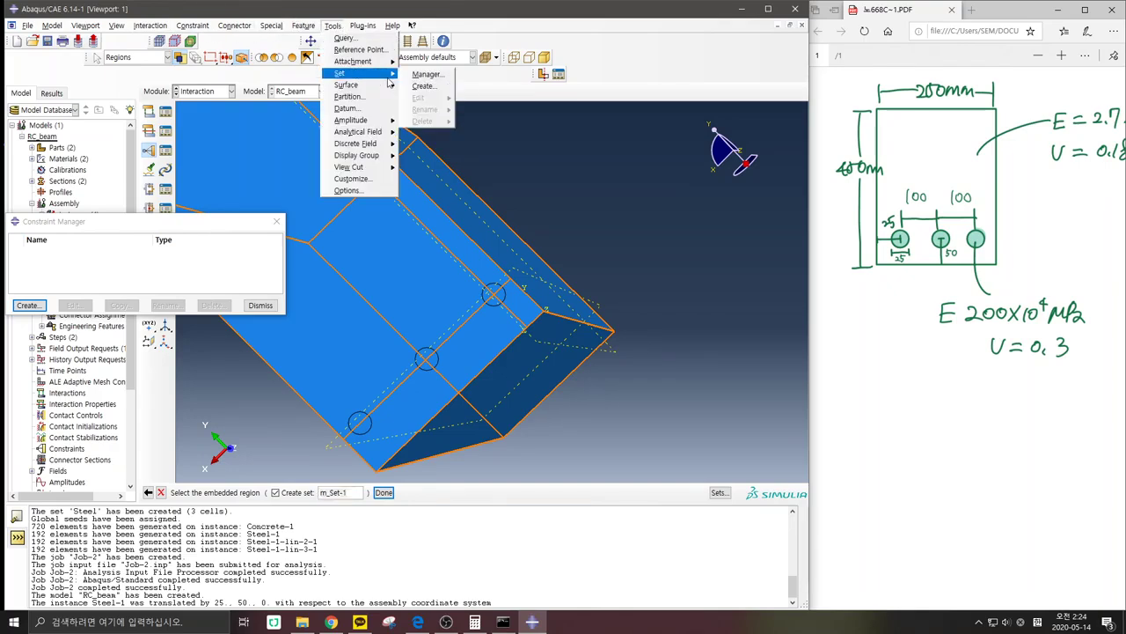
pyautogui.click(423, 85)
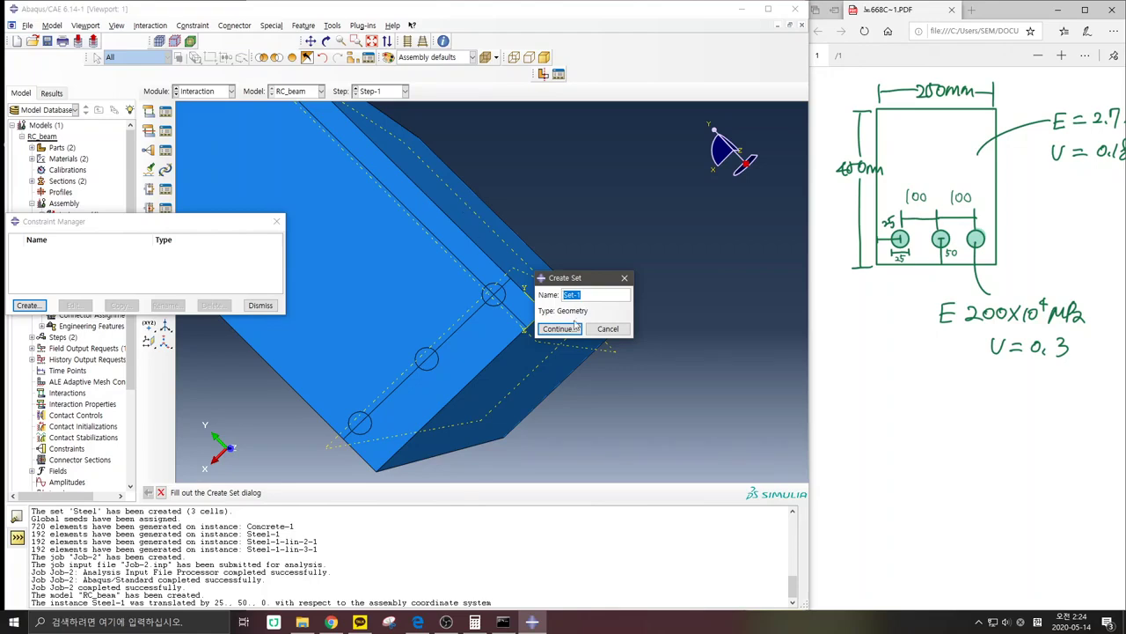
pyautogui.click(572, 331)
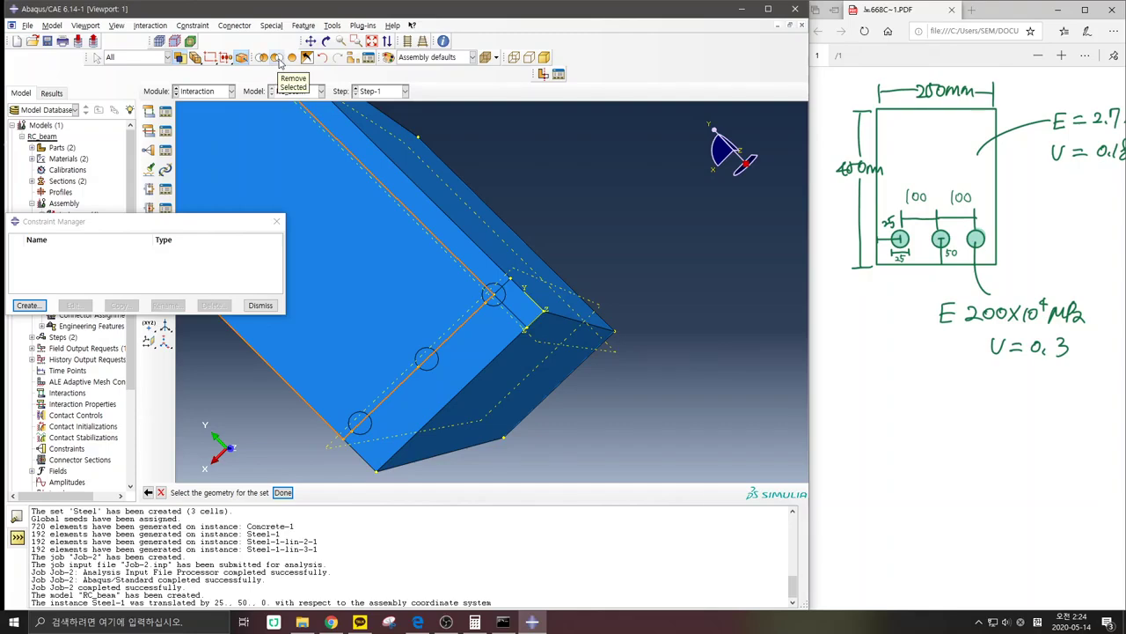
pyautogui.click(278, 58)
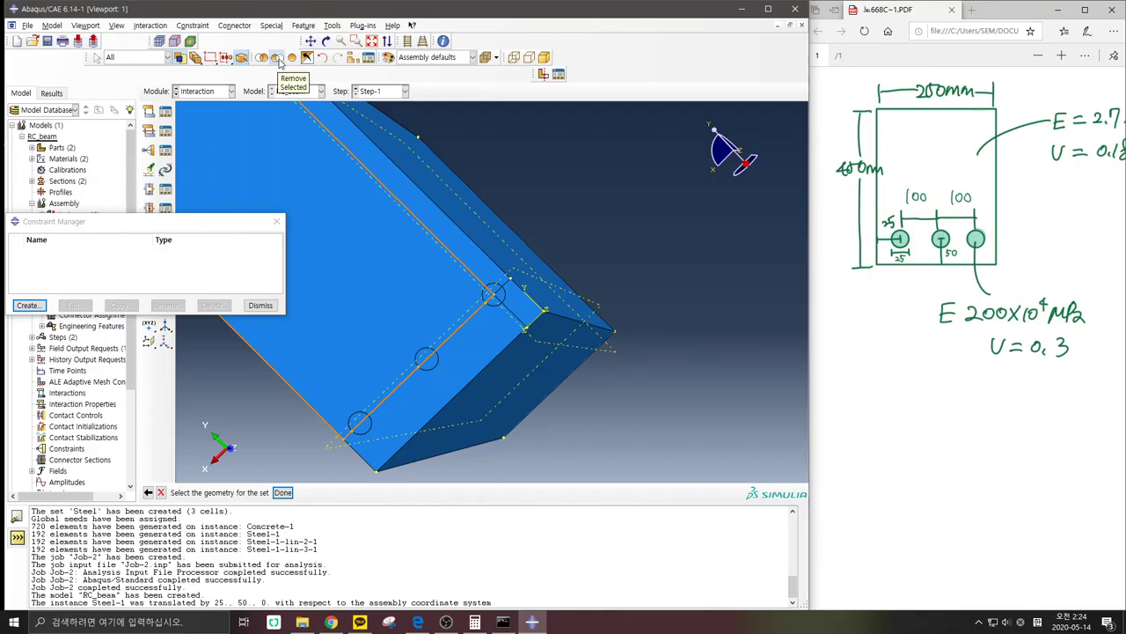
pyautogui.click(480, 260)
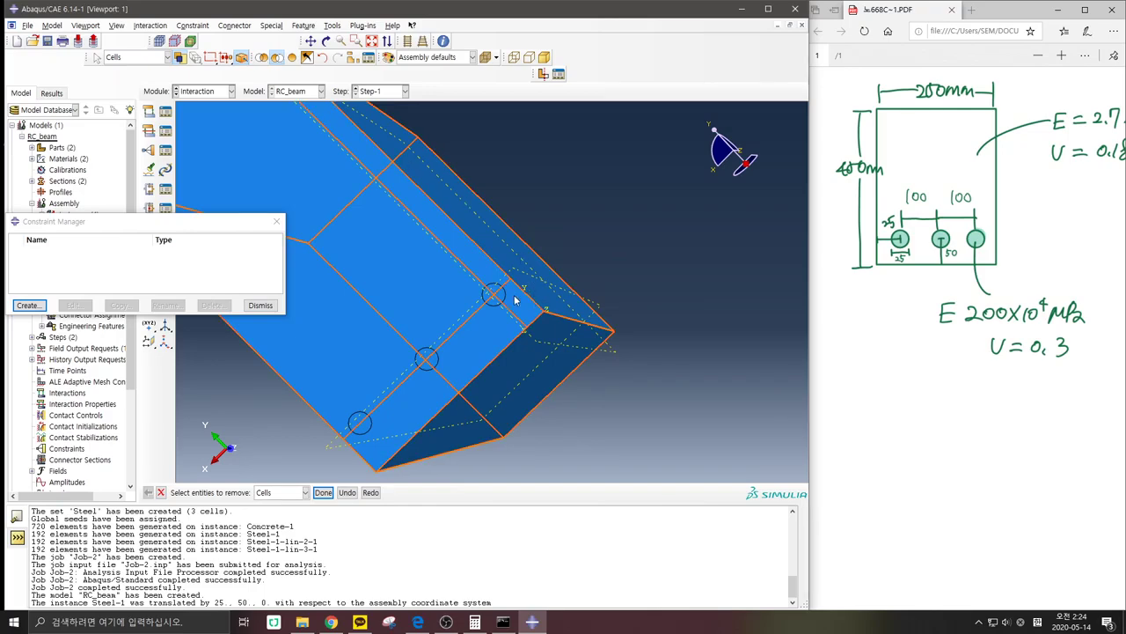
pyautogui.middleClick(610, 230)
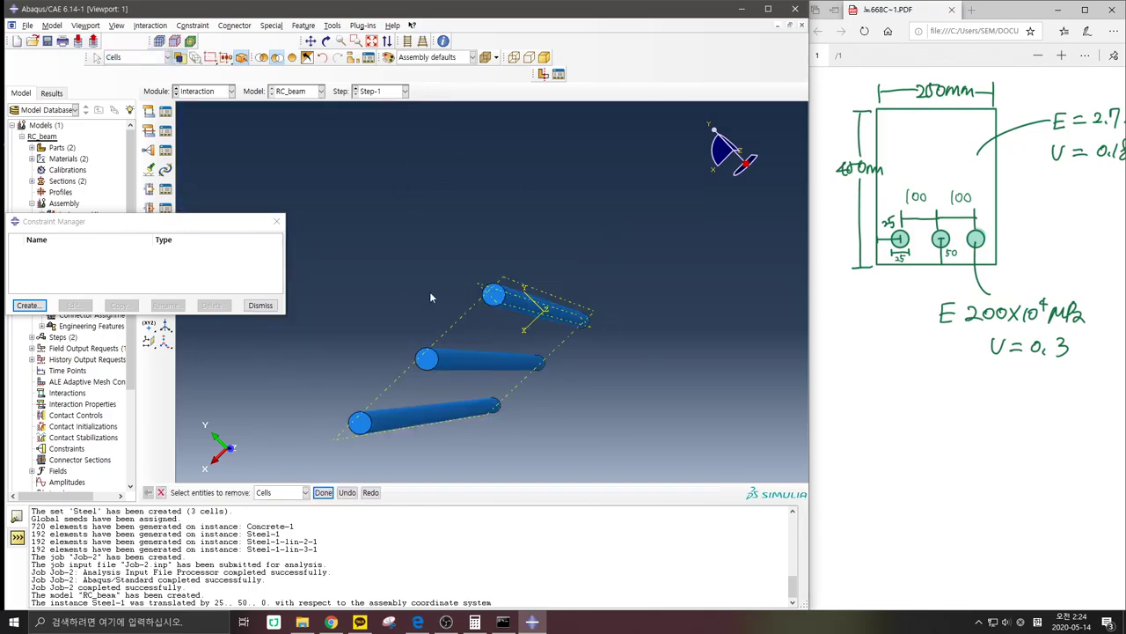
pyautogui.click(296, 57)
pyautogui.click(277, 58)
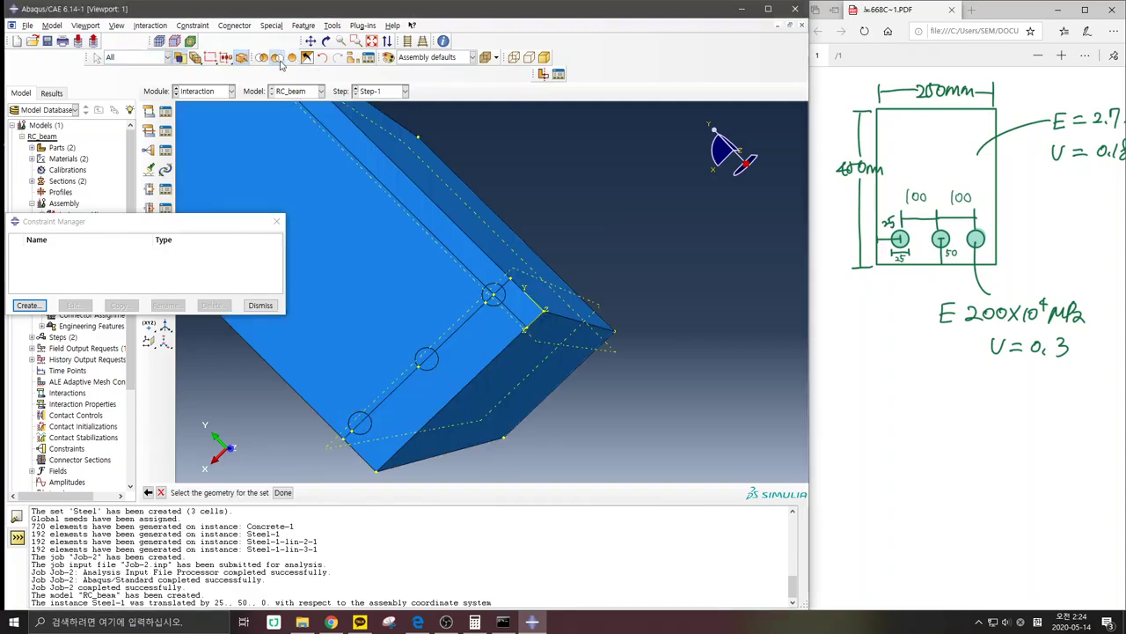
pyautogui.click(396, 271)
pyautogui.middleClick(632, 266)
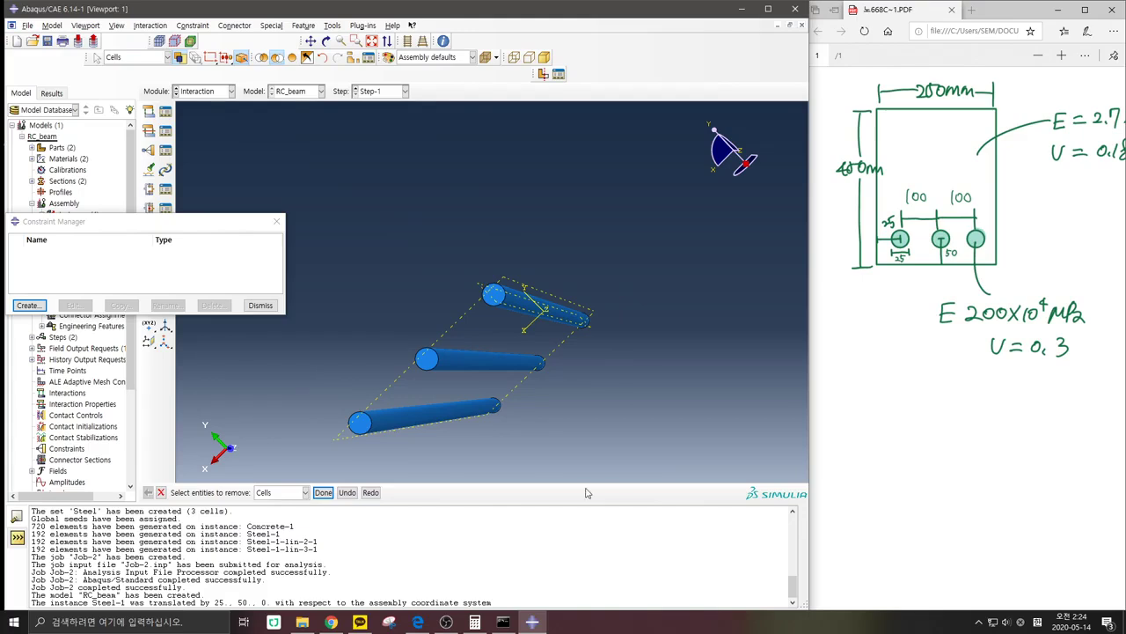
# Step: Select all three steel bars as the geometry of Set-1 and complete the set
pyautogui.moveTo(627, 431); pyautogui.dragTo(195, 247)
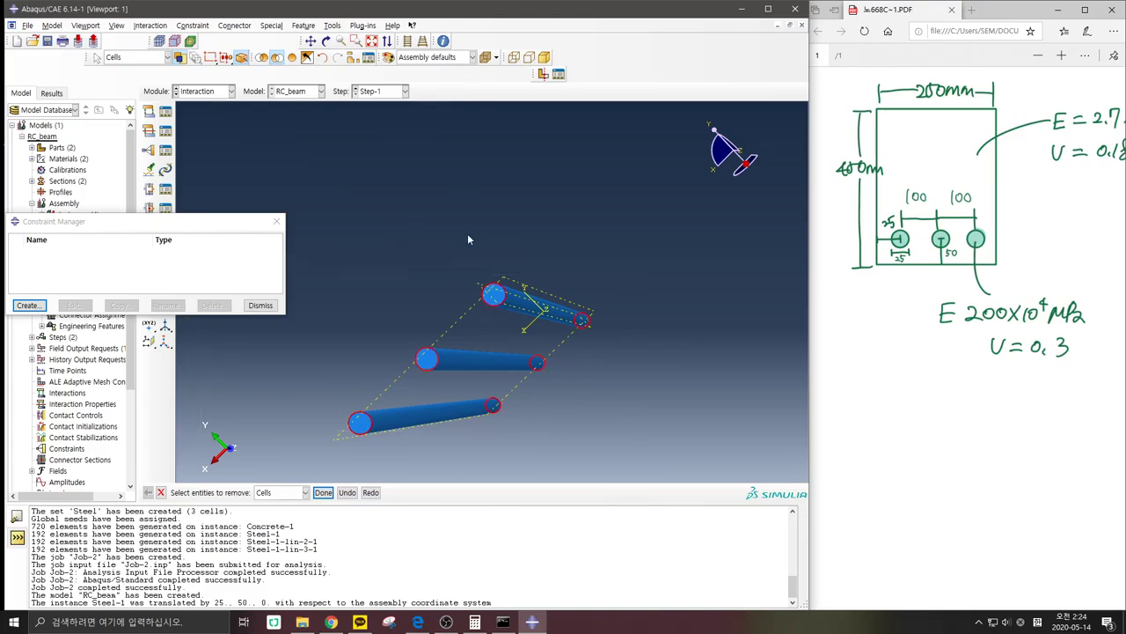
pyautogui.click(459, 353)
pyautogui.middleClick(331, 393)
pyautogui.middleClick(341, 388)
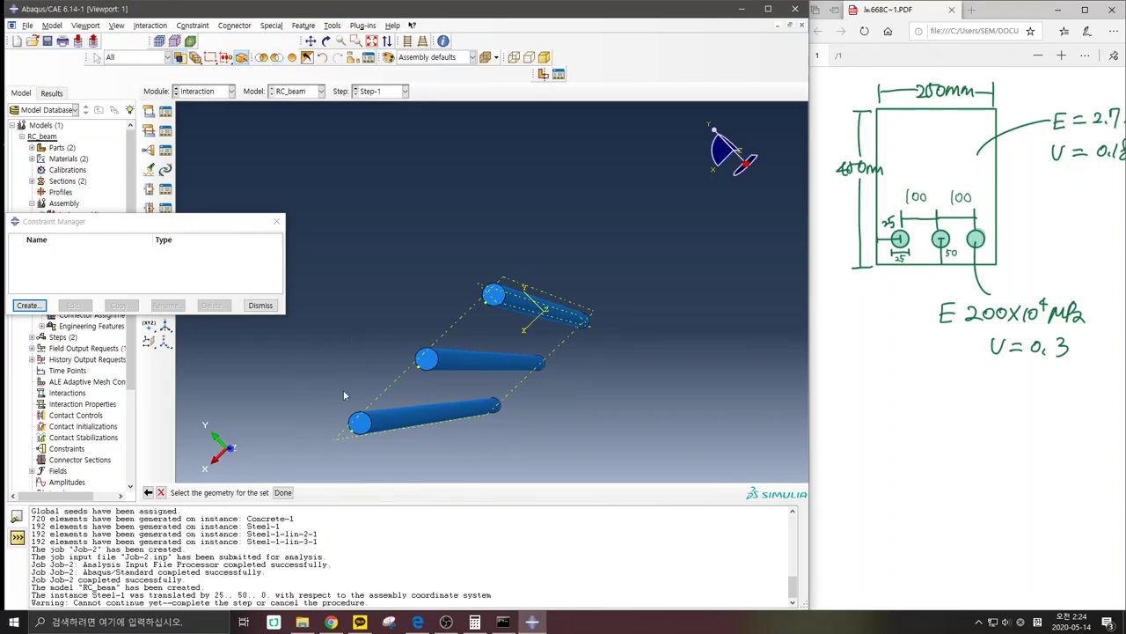
pyautogui.moveTo(656, 435); pyautogui.dragTo(370, 227)
pyautogui.middleClick(523, 212)
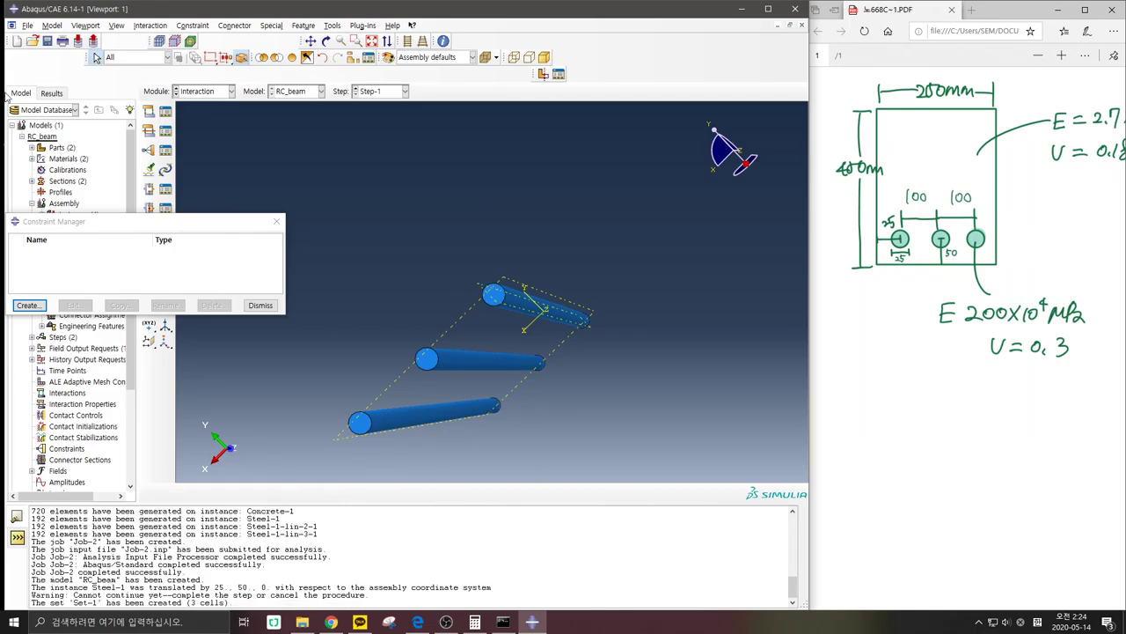
# Step: Create the Embedded region constraint Constraint-1 and assign the existing Set-1 as its embedded region
pyautogui.click(28, 305)
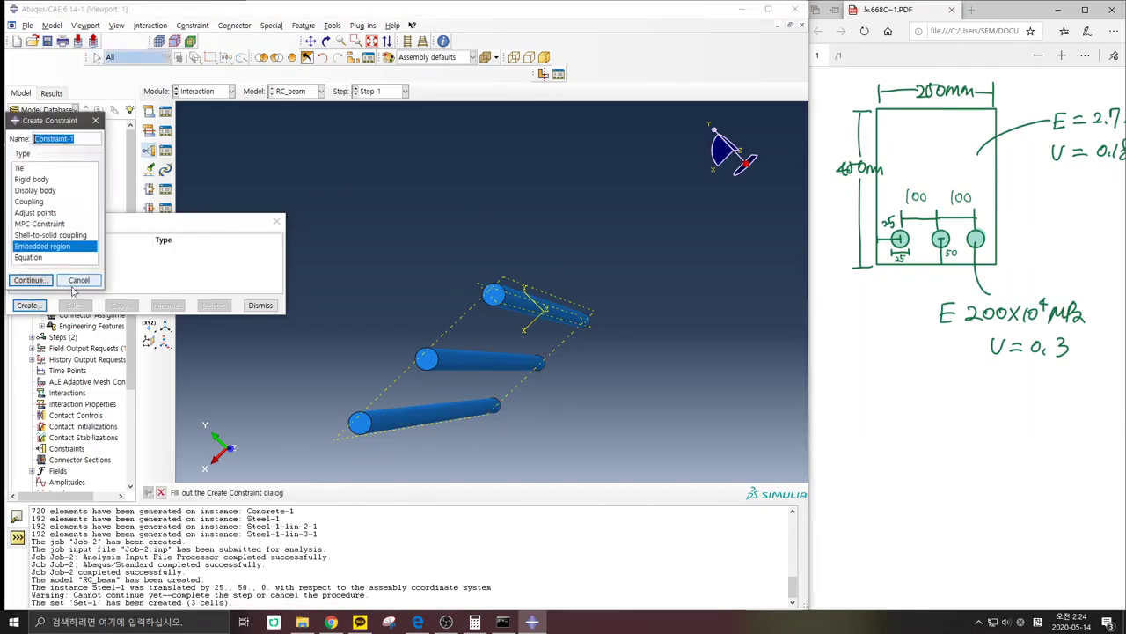
pyautogui.click(30, 280)
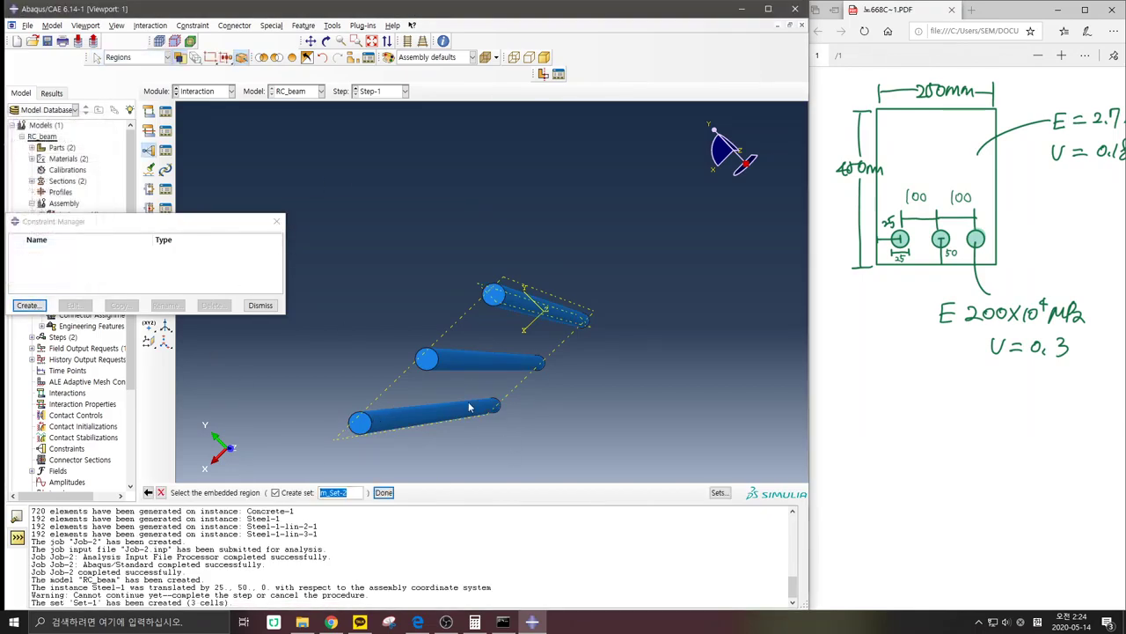
pyautogui.click(719, 492)
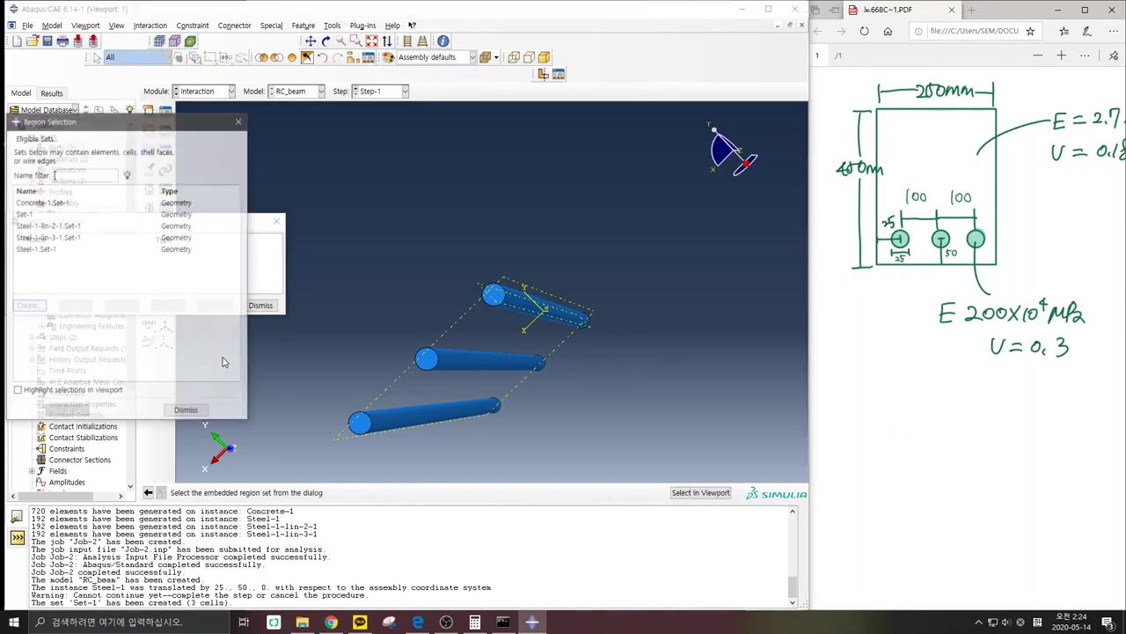
pyautogui.click(27, 214)
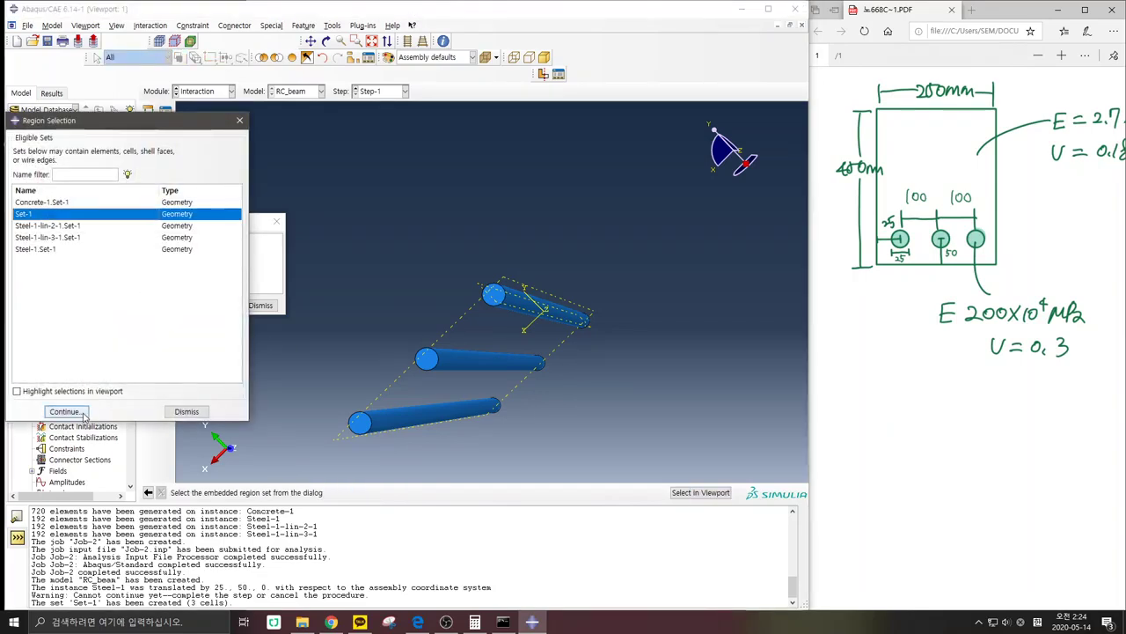
pyautogui.click(79, 412)
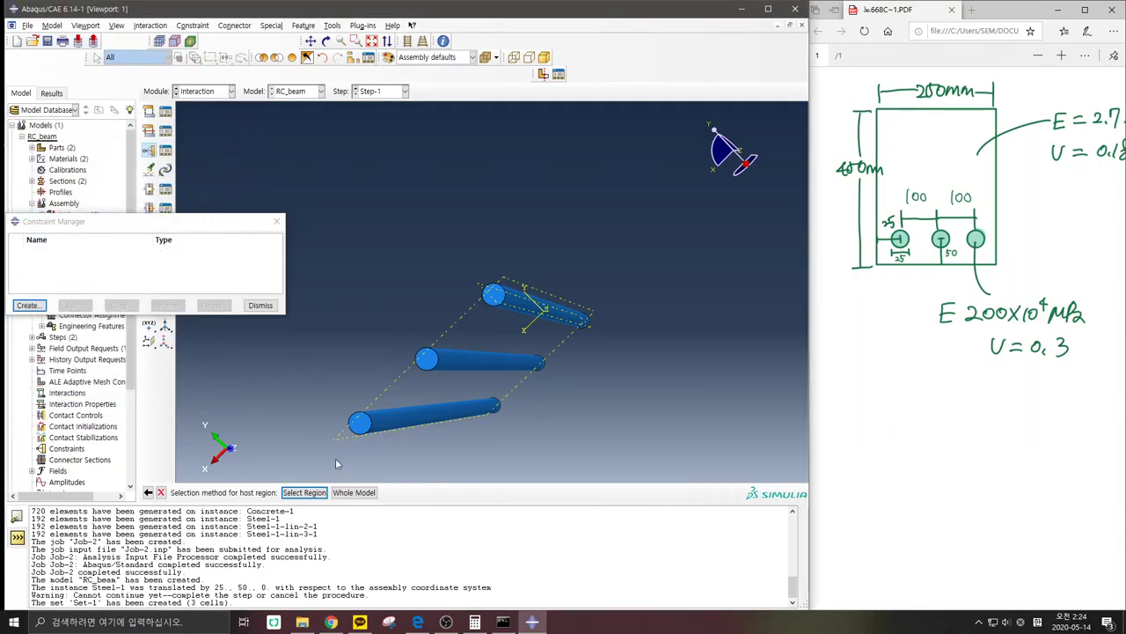
# Step: Assign the concrete beam as the host region of Constraint-1, accept the default tolerances and close the constraint manager
pyautogui.click(304, 491)
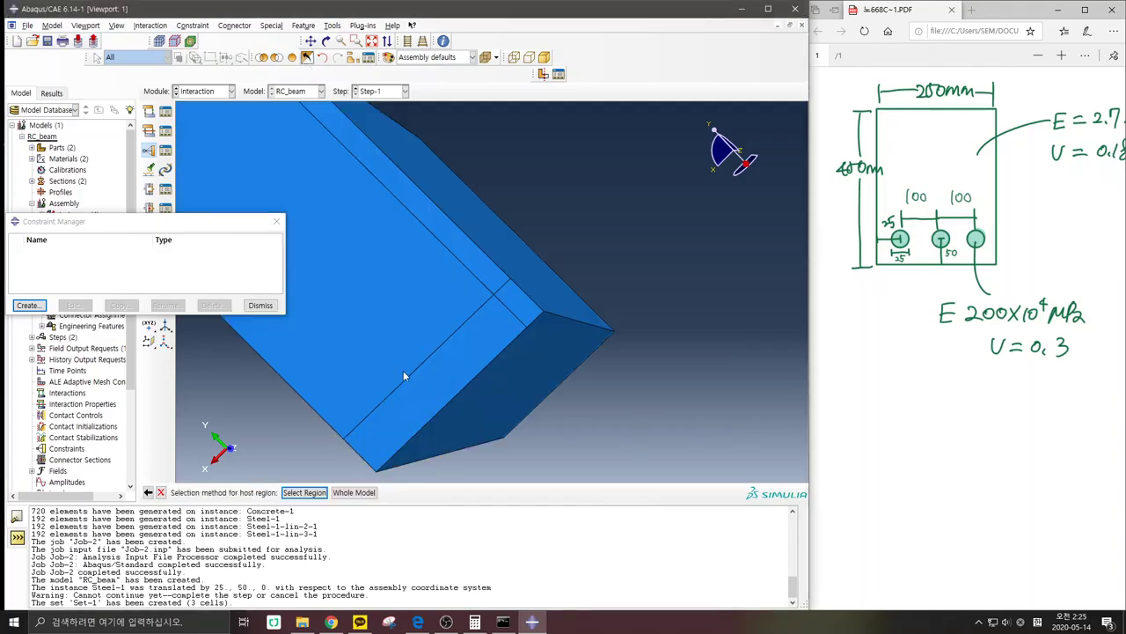
pyautogui.click(432, 297)
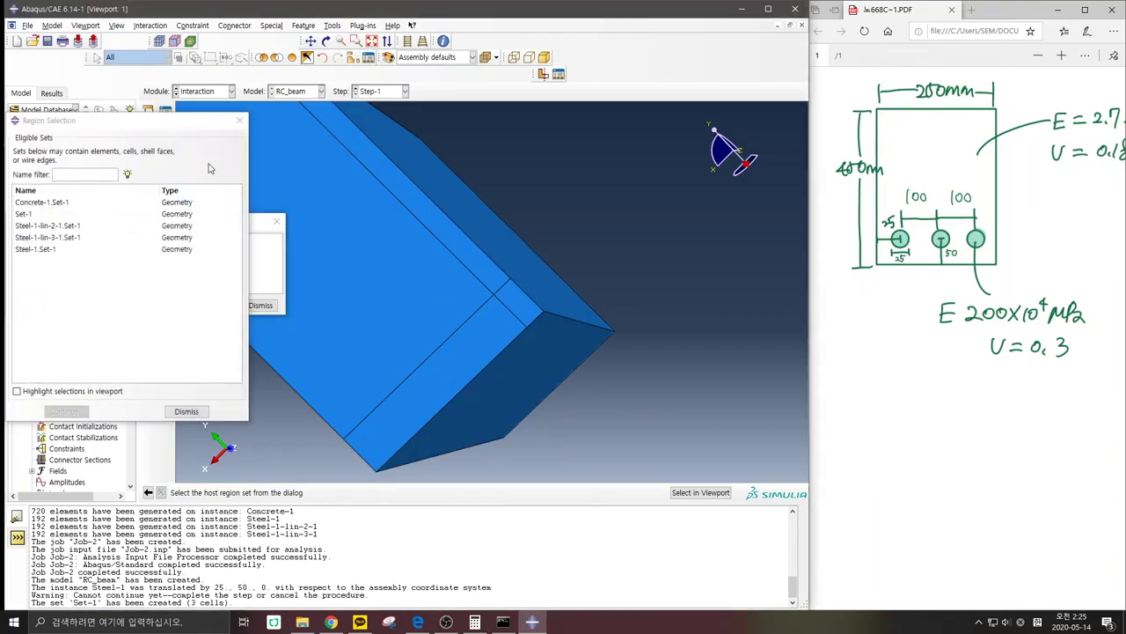
pyautogui.click(242, 120)
pyautogui.click(410, 253)
pyautogui.middleClick(593, 201)
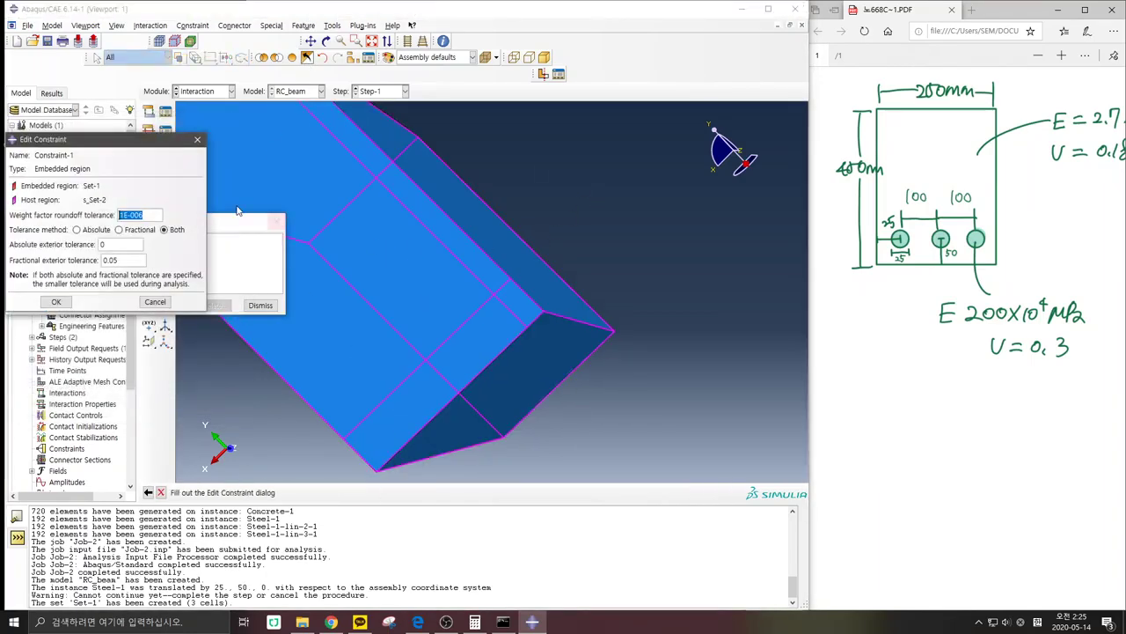
pyautogui.click(55, 302)
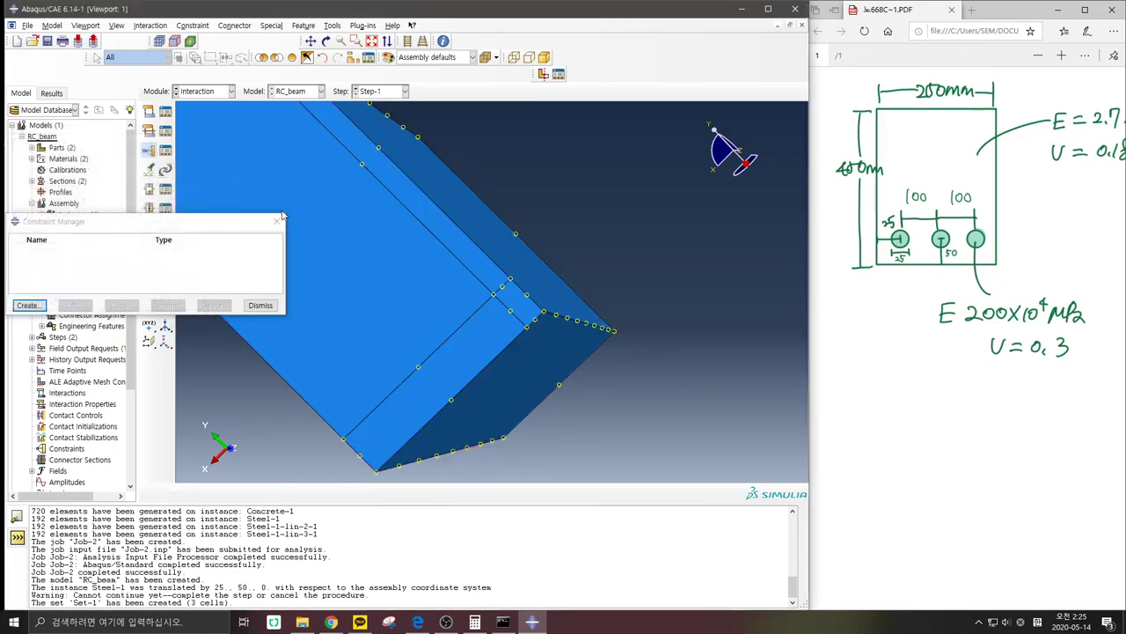
pyautogui.click(260, 304)
# Step: Switch to the Load module and start a mechanical Pressure load named Load-1 in Step-1
pyautogui.click(225, 91)
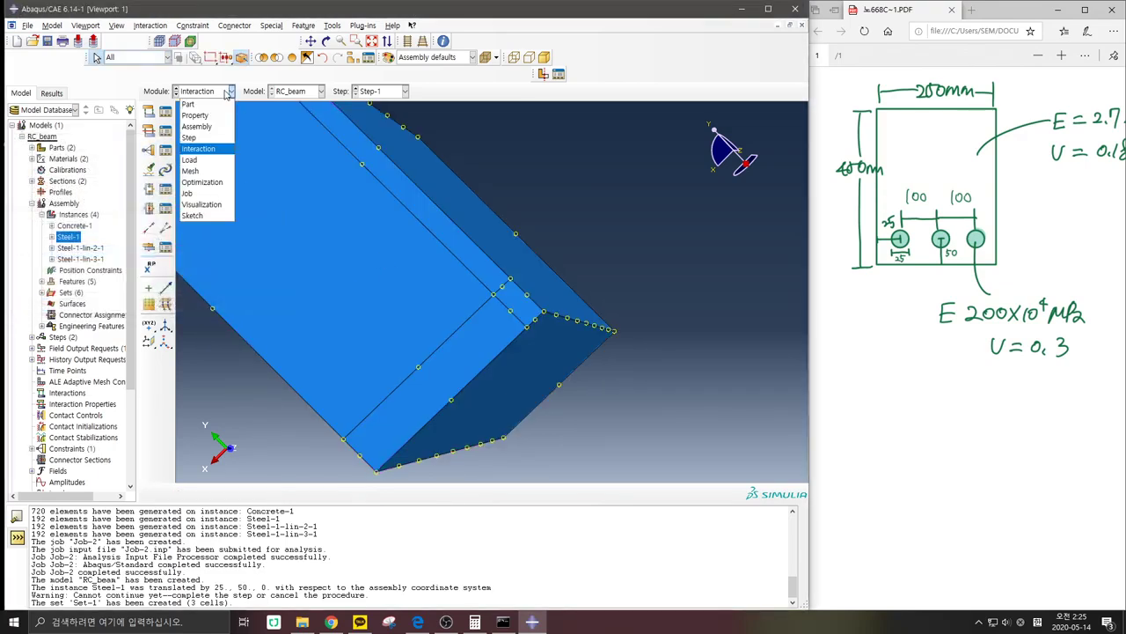
pyautogui.click(198, 161)
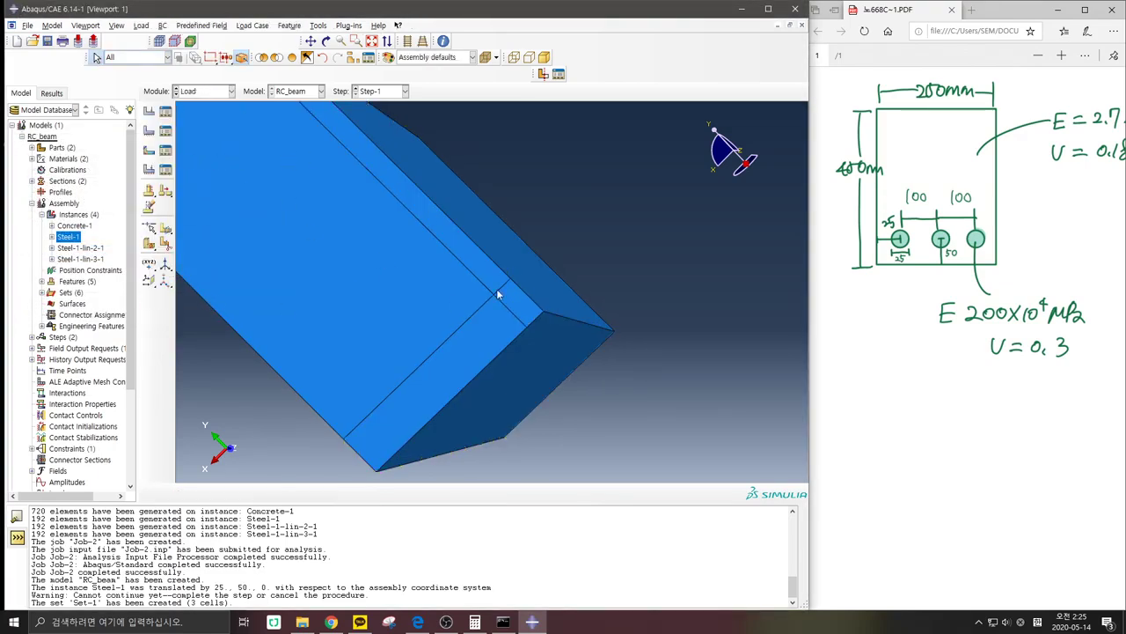
pyautogui.keyDown('ctrl'); pyautogui.keyDown('alt'); pyautogui.moveTo(529, 271); pyautogui.dragTo(572, 295); pyautogui.keyUp('alt'); pyautogui.keyUp('ctrl')
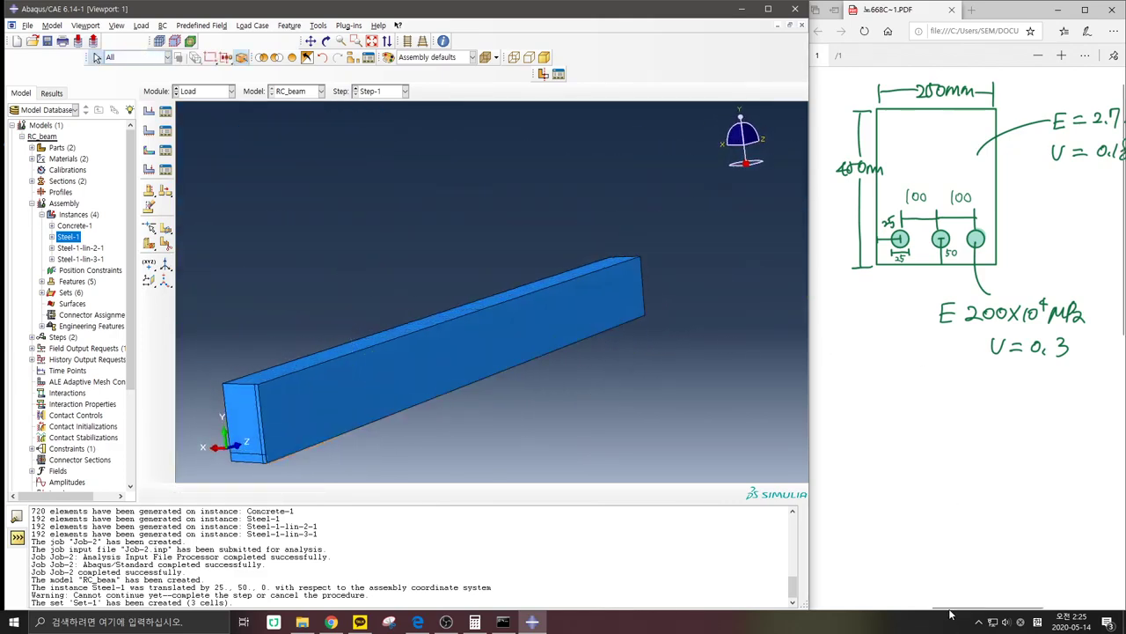
pyautogui.moveTo(949, 605)
pyautogui.mouseDown()
pyautogui.moveTo(834, 604)
pyautogui.moveTo(854, 604)
pyautogui.mouseUp()
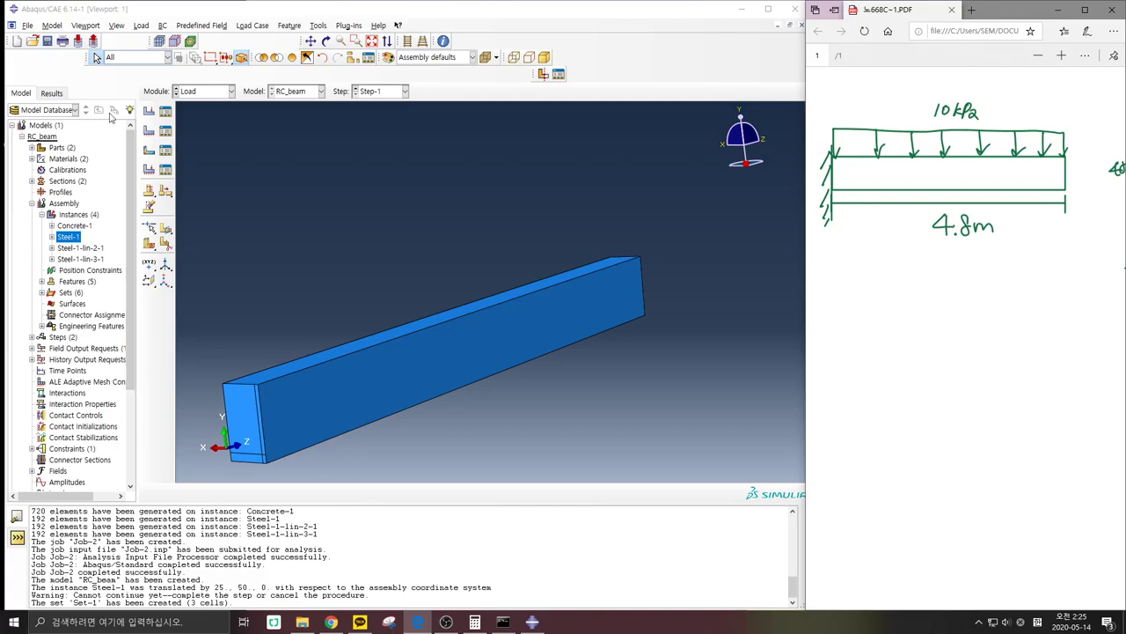
pyautogui.click(166, 112)
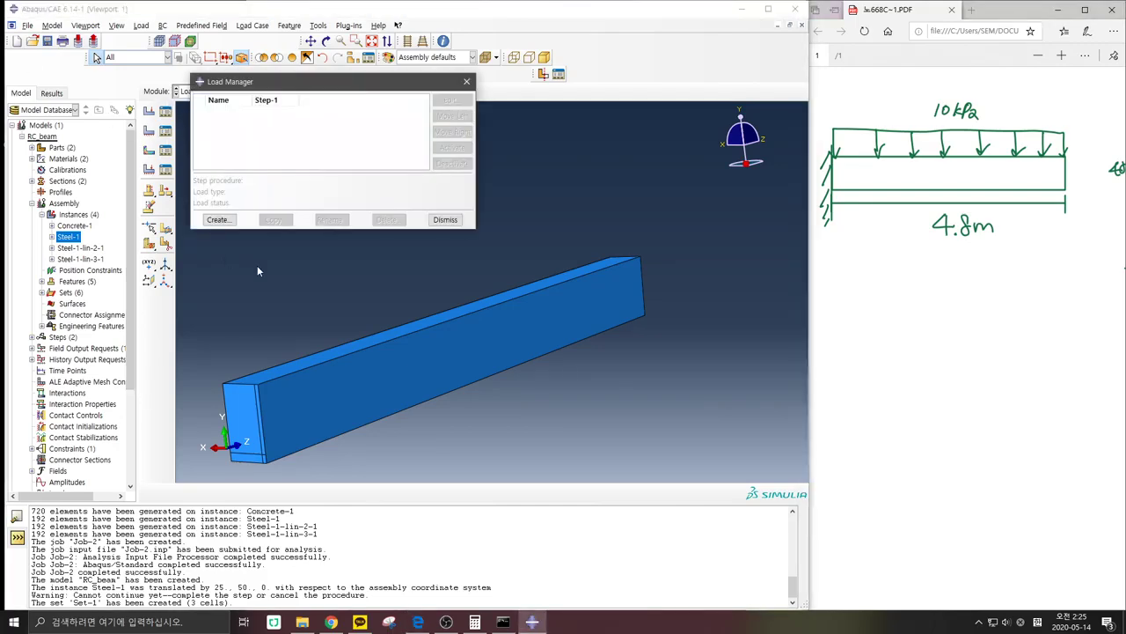
pyautogui.click(217, 219)
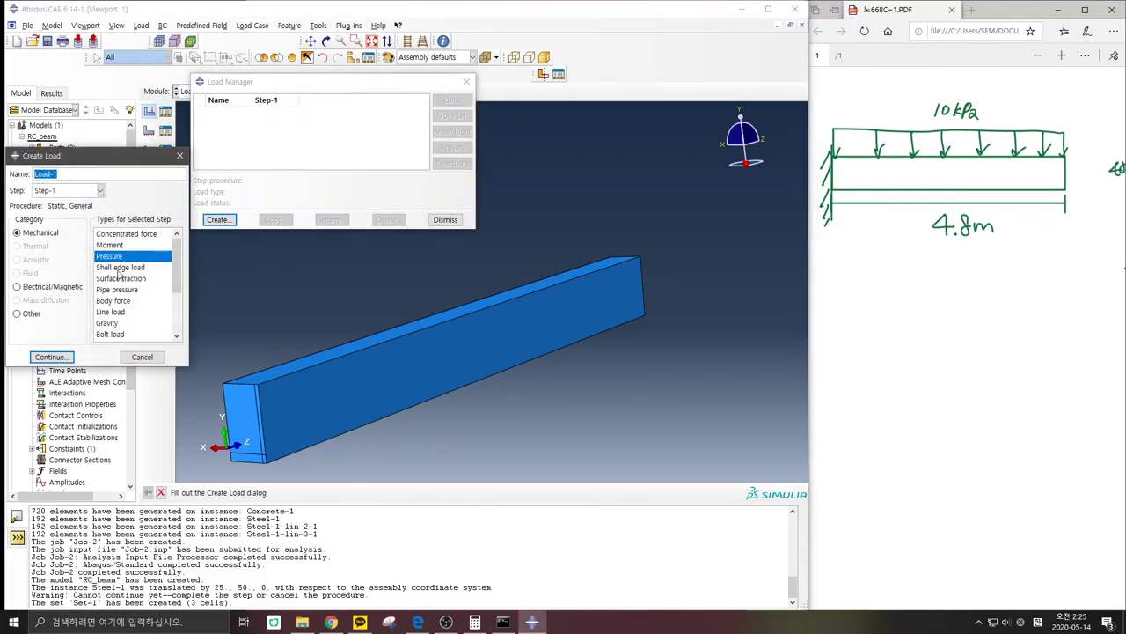
pyautogui.click(50, 357)
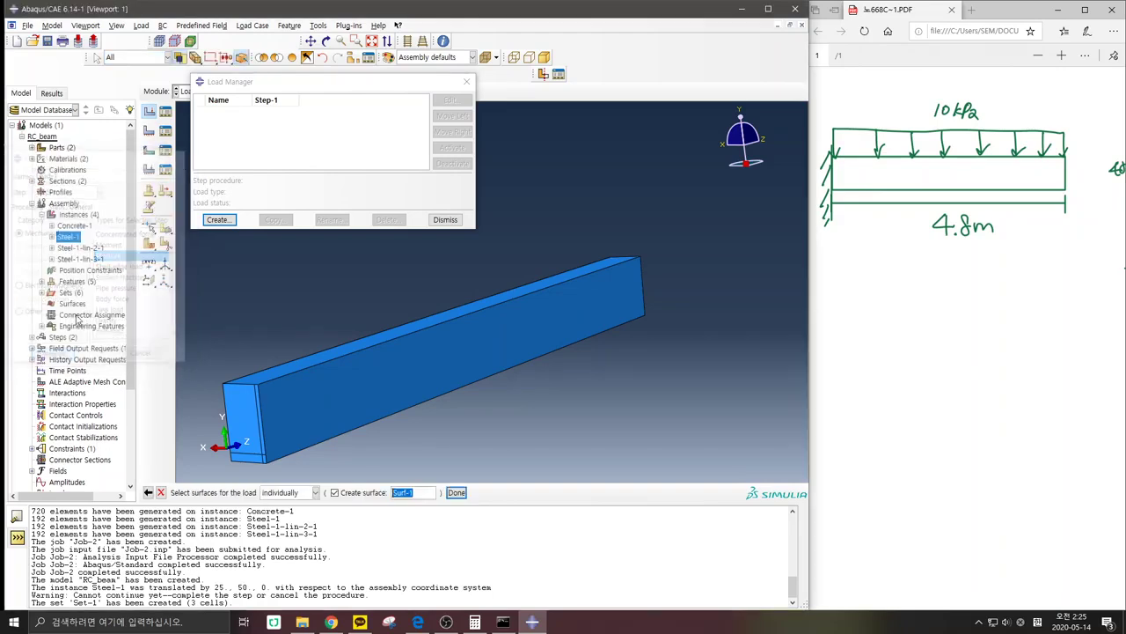
# Step: Apply the pressure load to the beam's top face with Uniform distribution and magnitude 10e-3, and close the load manager
pyautogui.click(392, 338)
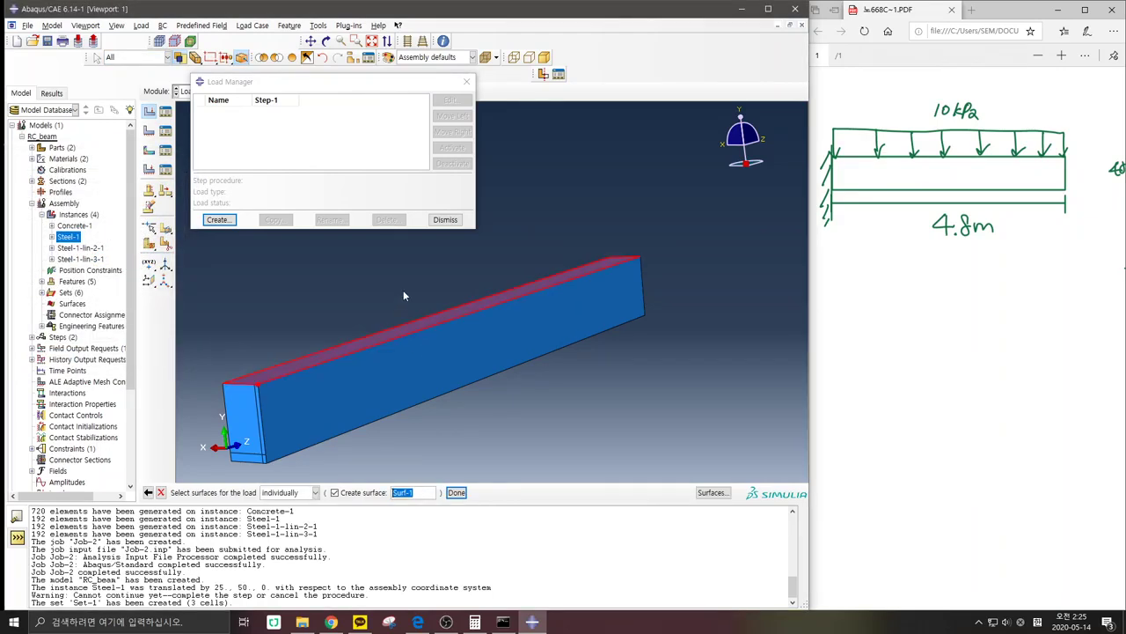
pyautogui.middleClick(403, 289)
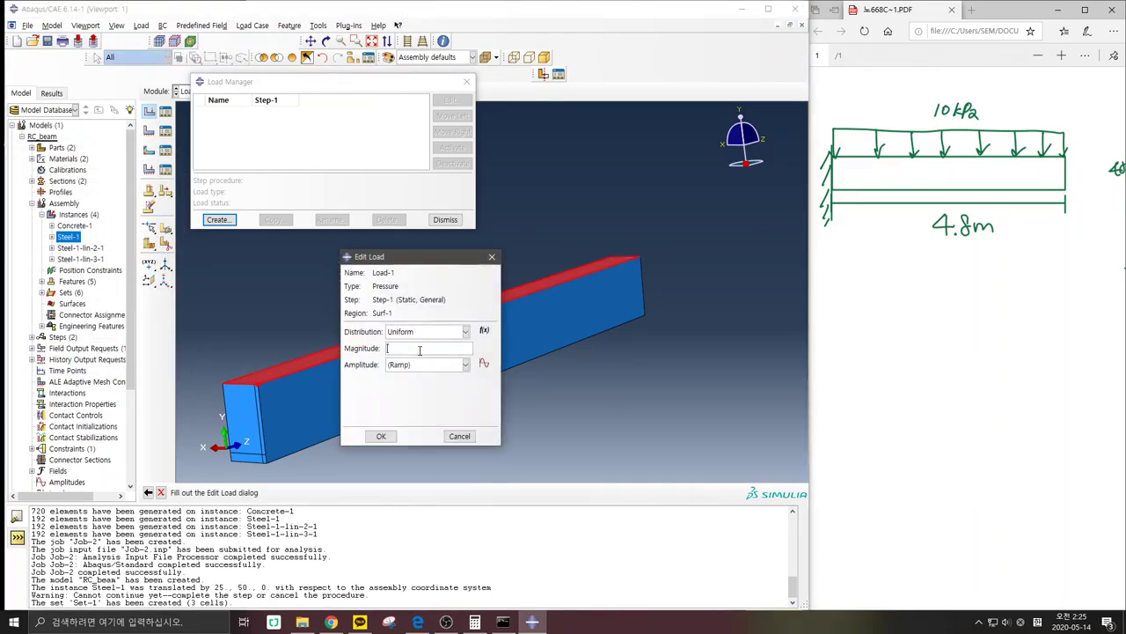
pyautogui.click(420, 350)
pyautogui.write('10e-3')
pyautogui.click(384, 436)
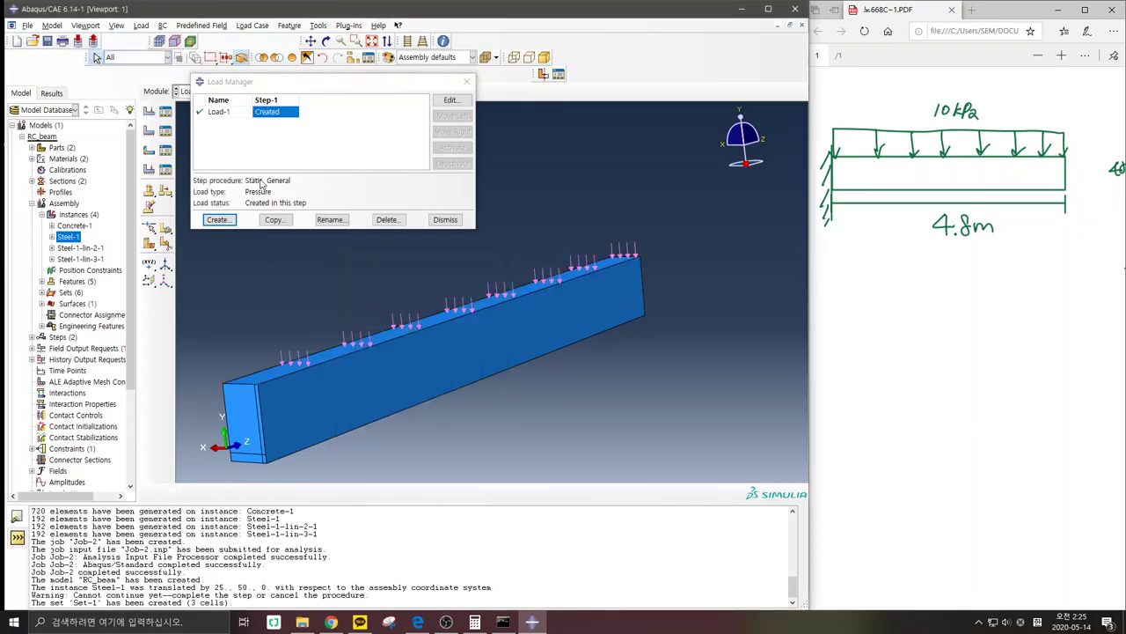
pyautogui.click(466, 81)
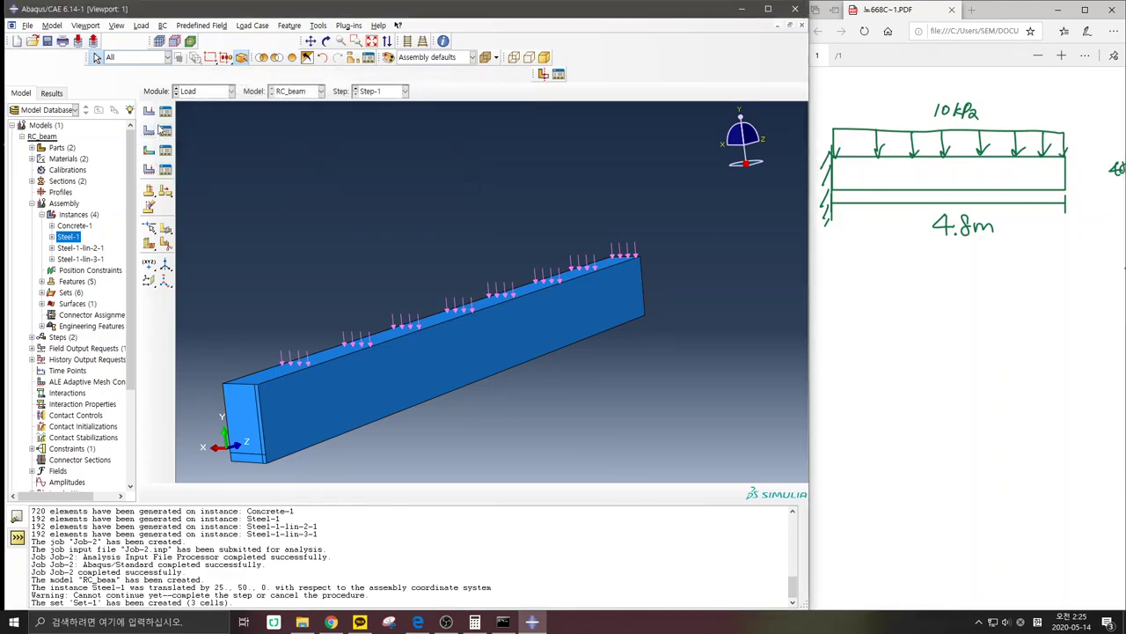
# Step: Create a mechanical Displacement/Rotation boundary condition BC-1 in Step-1 on all four partitioned faces of the beam's near end
pyautogui.click(149, 130)
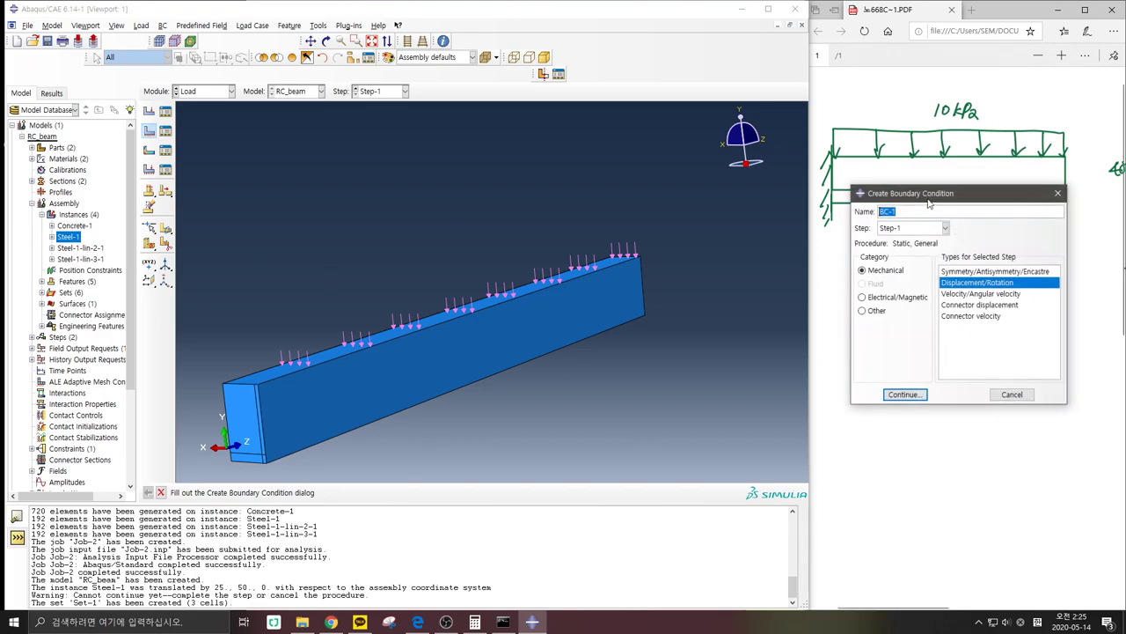
pyautogui.moveTo(928, 203); pyautogui.dragTo(917, 194)
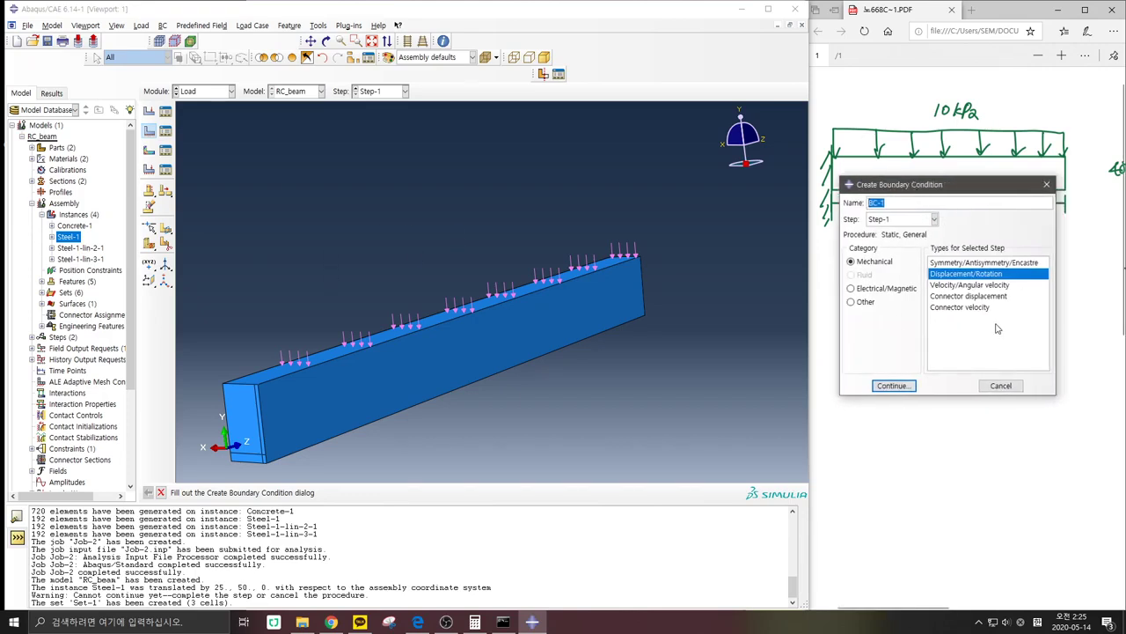
pyautogui.click(893, 386)
pyautogui.click(250, 429)
pyautogui.scroll(3, 250, 429)
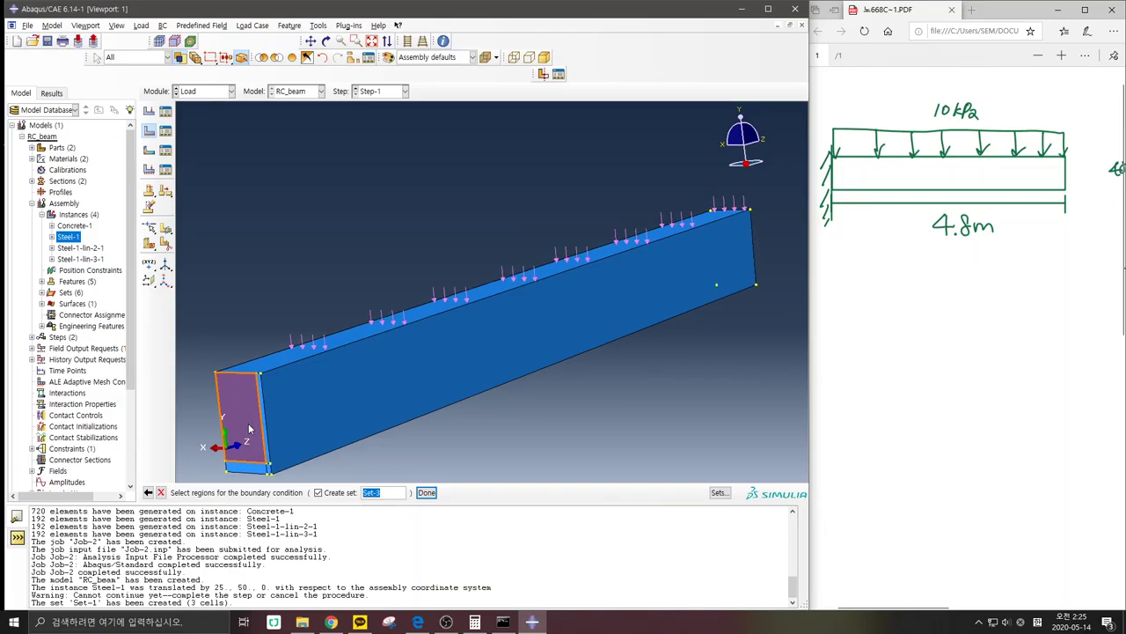
pyautogui.keyDown('ctrl'); pyautogui.keyDown('alt'); pyautogui.moveTo(360, 423); pyautogui.dragTo(370, 334, button='middle'); pyautogui.keyUp('alt'); pyautogui.keyUp('ctrl')
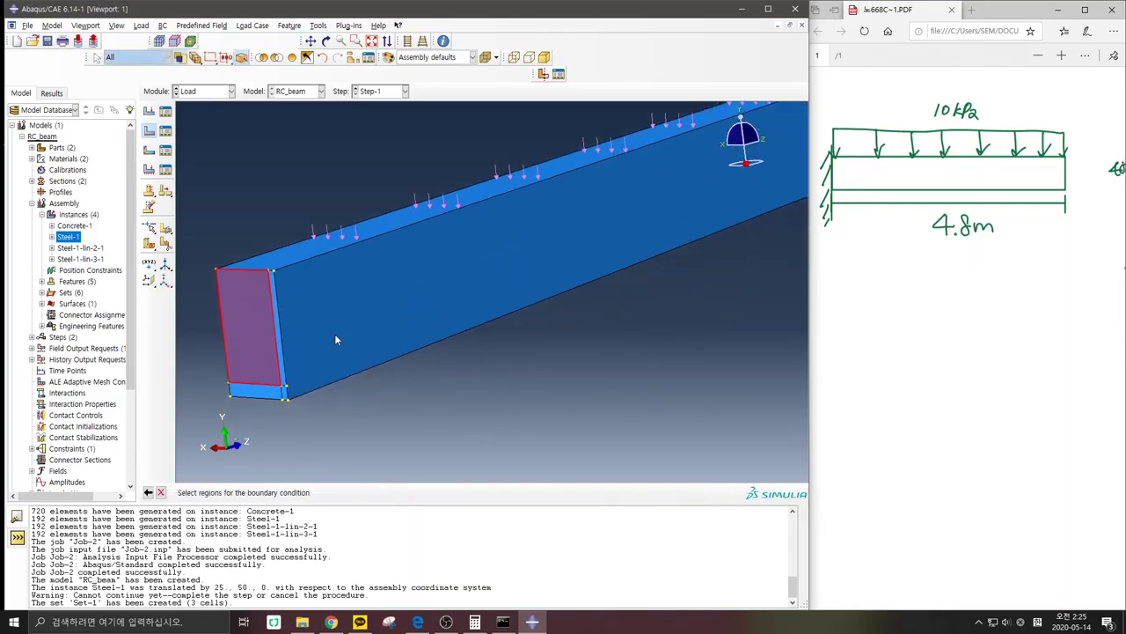
pyautogui.keyDown('shift'); pyautogui.click(277, 332); pyautogui.keyUp('shift')
pyautogui.keyDown('shift'); pyautogui.click(267, 396); pyautogui.keyUp('shift')
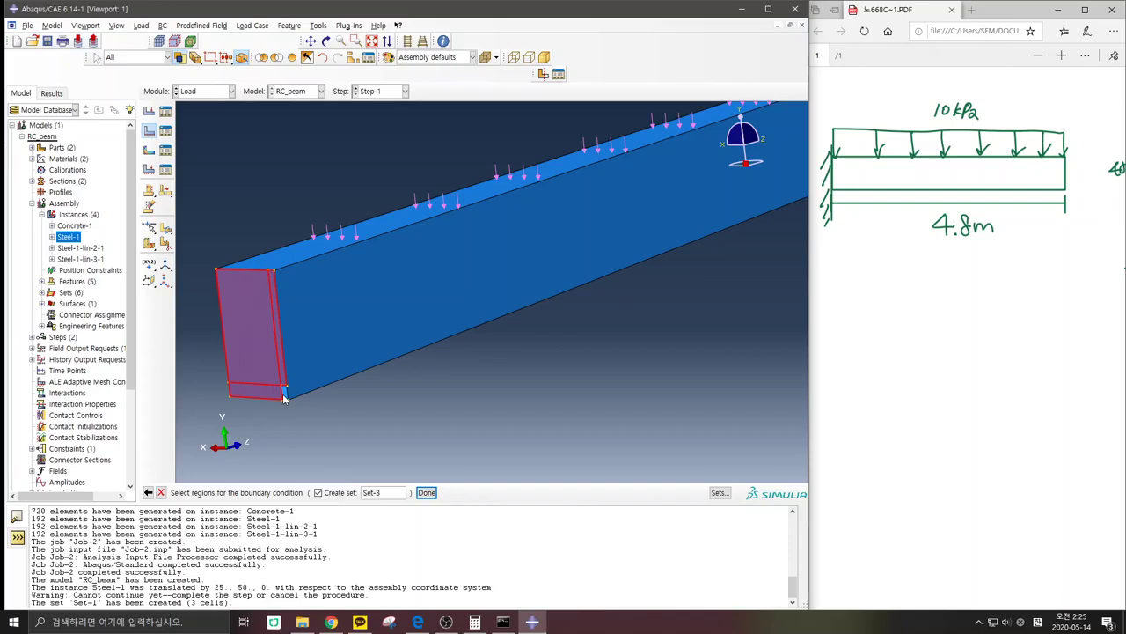
pyautogui.keyDown('shift'); pyautogui.click(284, 393); pyautogui.keyUp('shift')
pyautogui.middleClick(507, 421)
# Step: Fix the beam end by constraining U1, U2, U3, UR1, UR2 and UR3 to 0, and accept BC-1
pyautogui.click(24, 318)
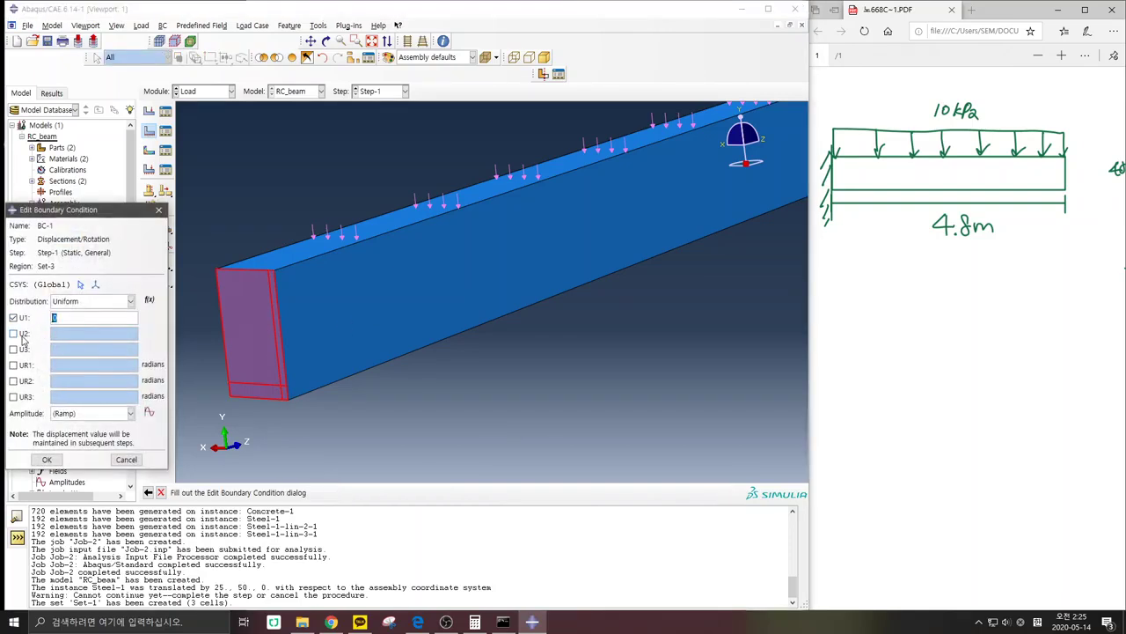
pyautogui.click(23, 334)
pyautogui.click(22, 350)
pyautogui.click(22, 365)
pyautogui.click(23, 381)
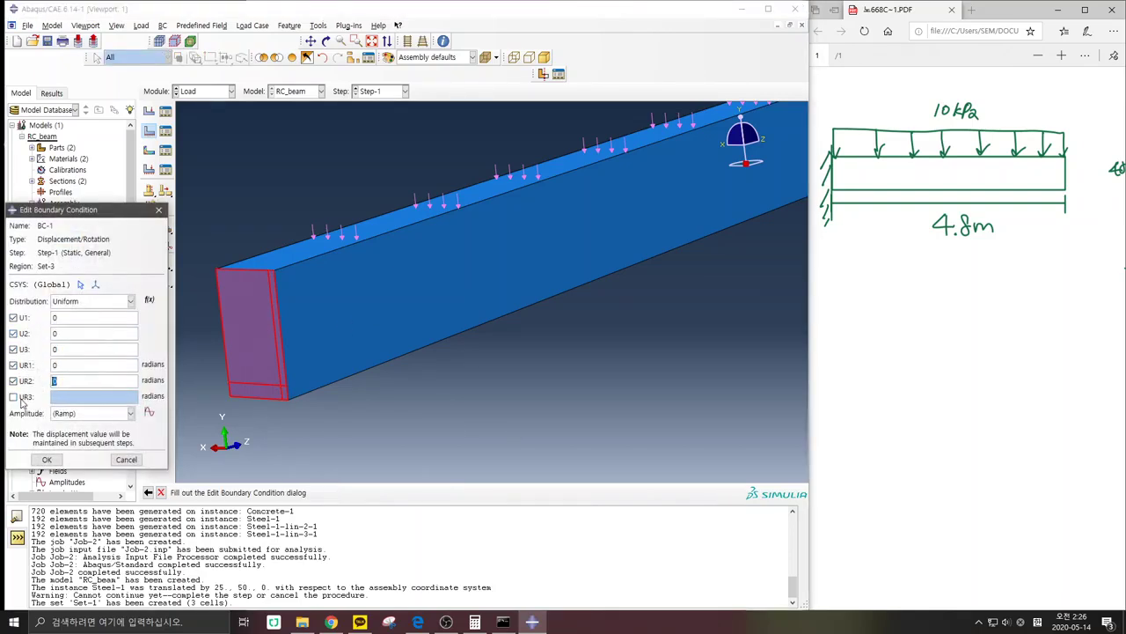
pyautogui.click(22, 397)
pyautogui.click(47, 459)
# Step: Switch to the Mesh module and seed the concrete beam with an approximate global size of 100
pyautogui.click(228, 91)
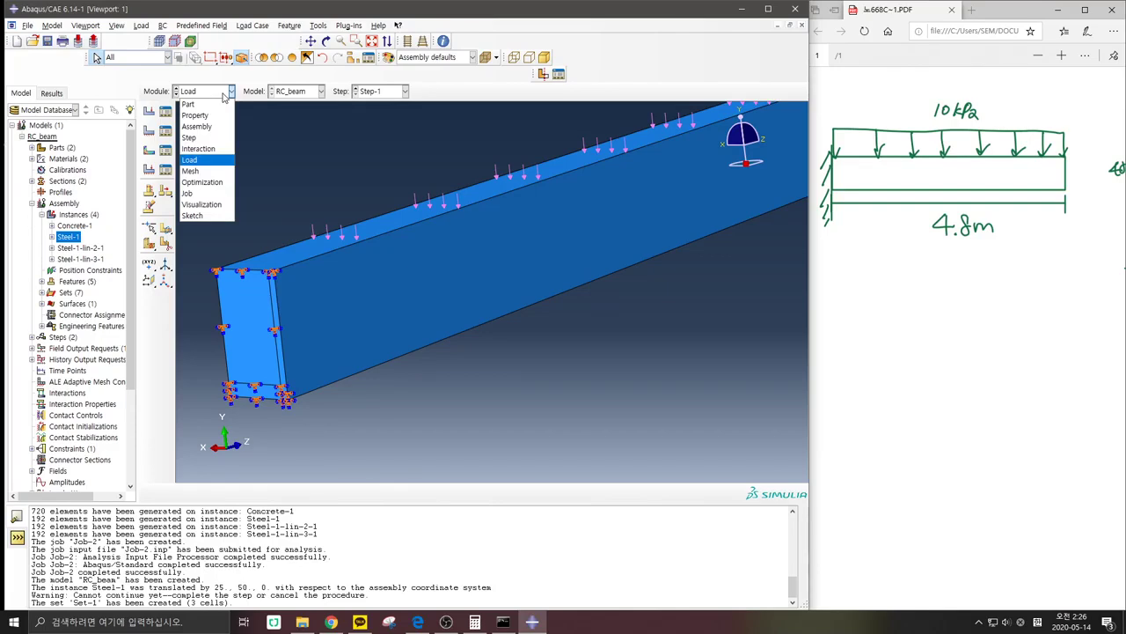
pyautogui.click(206, 174)
pyautogui.scroll(2, 331, 247)
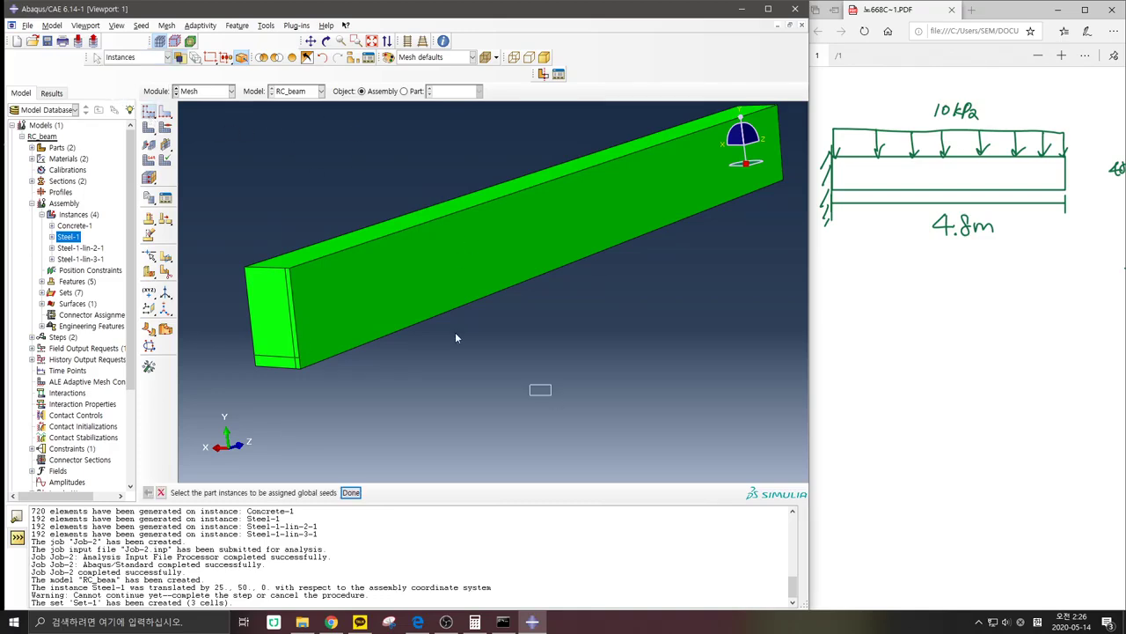
pyautogui.moveTo(456, 334); pyautogui.dragTo(129, 84)
pyautogui.middleClick(355, 172)
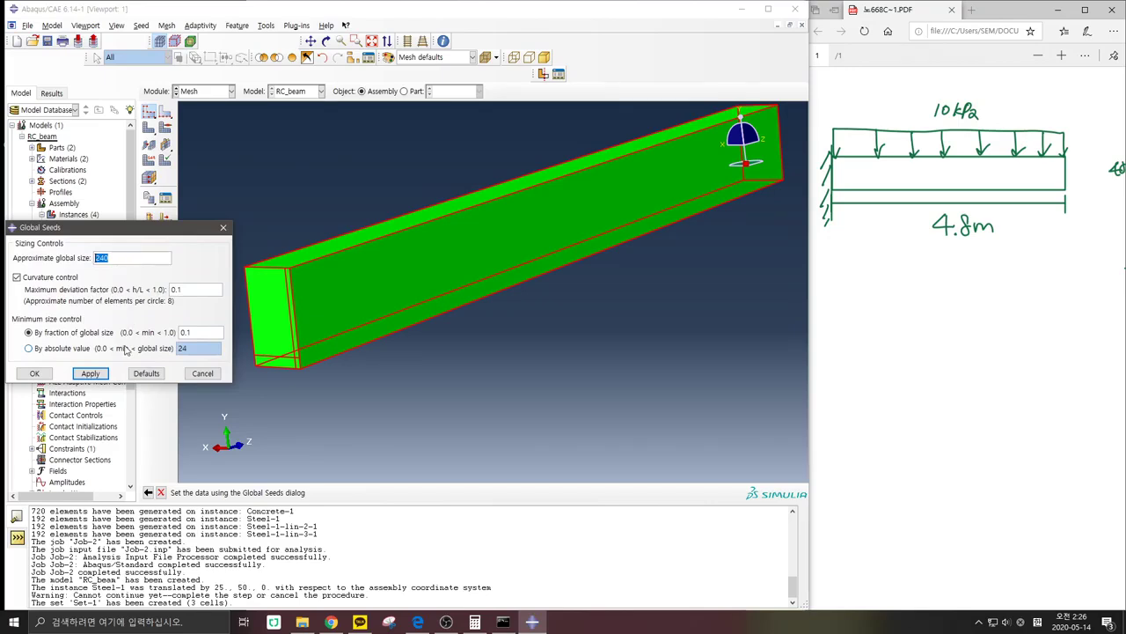
pyautogui.write('100')
pyautogui.click(90, 373)
pyautogui.click(35, 373)
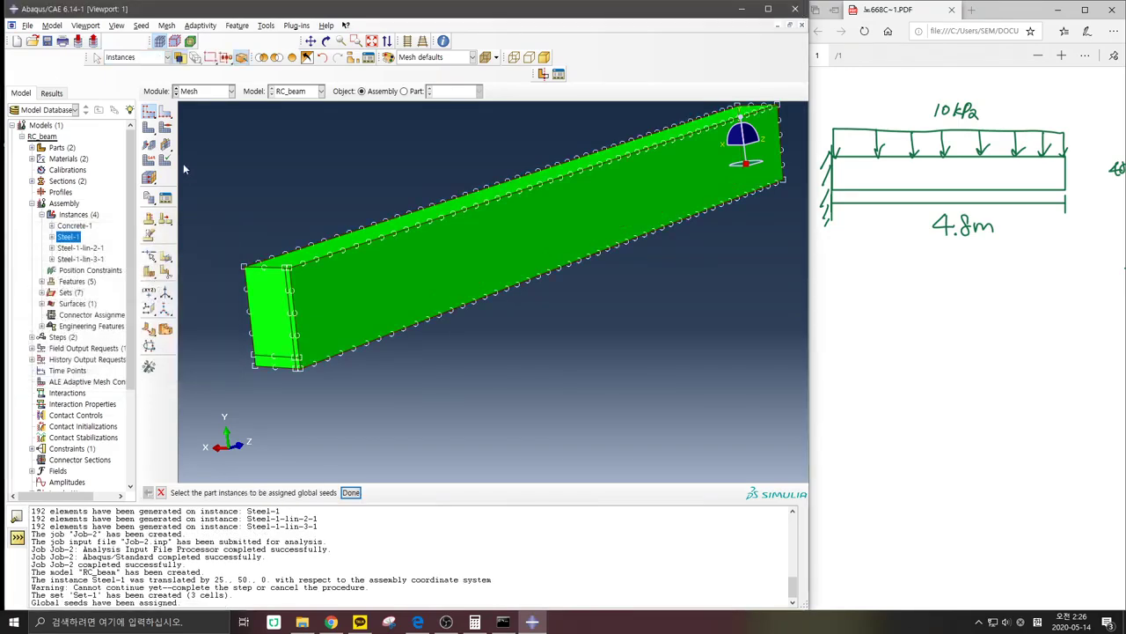
# Step: Generate the mesh on the concrete beam instance
pyautogui.click(150, 127)
pyautogui.moveTo(535, 381); pyautogui.dragTo(183, 159)
pyautogui.middleClick(311, 196)
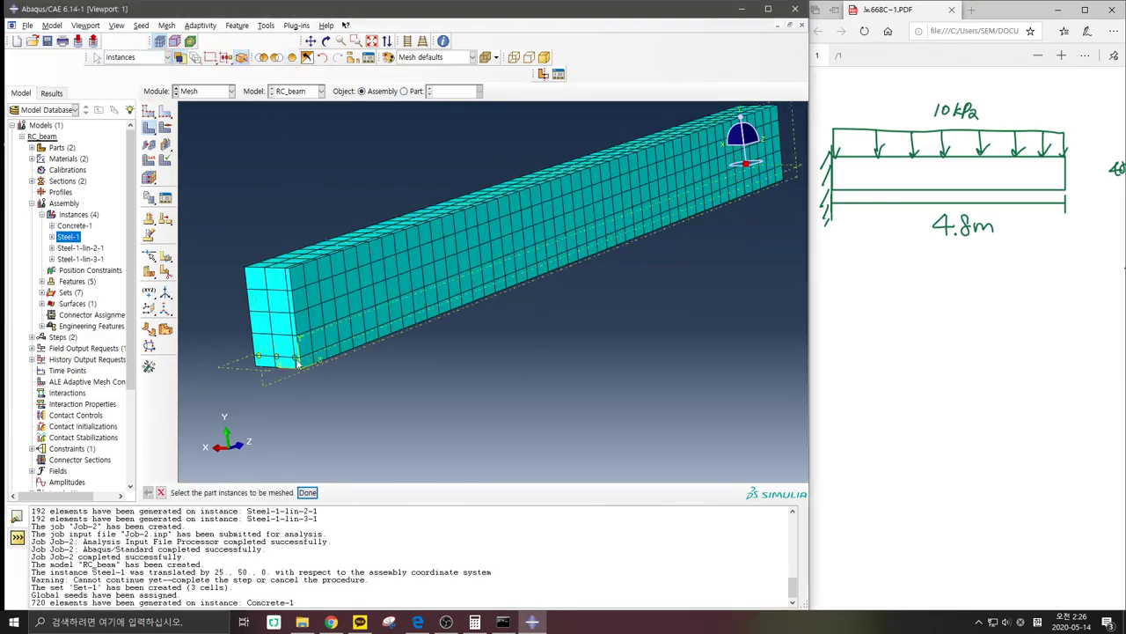
# Step: Hide the concrete beam instance from the display so only the three steel bars are shown
pyautogui.scroll(5, 282, 369)
pyautogui.scroll(1, 260, 369)
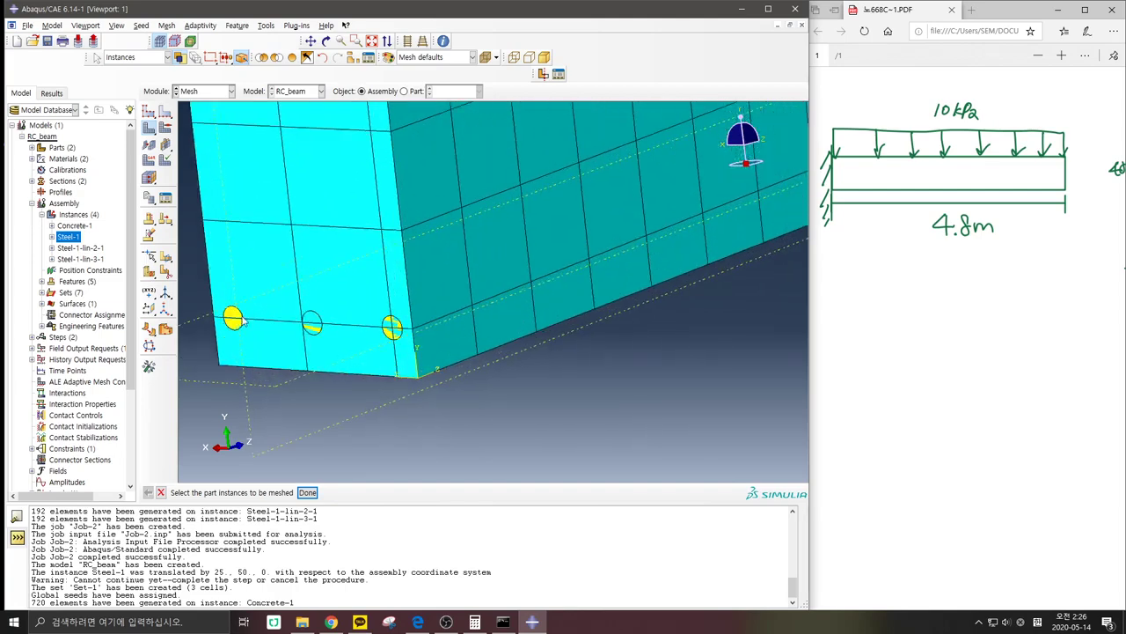
pyautogui.click(277, 58)
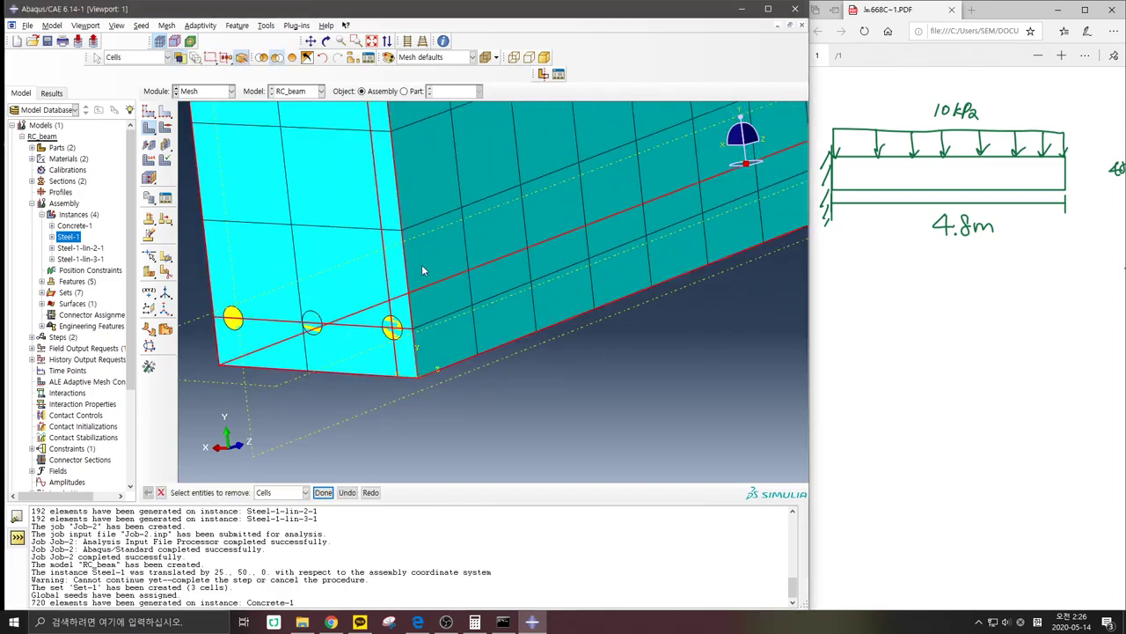
pyautogui.click(305, 493)
pyautogui.scroll(-3, 281, 555)
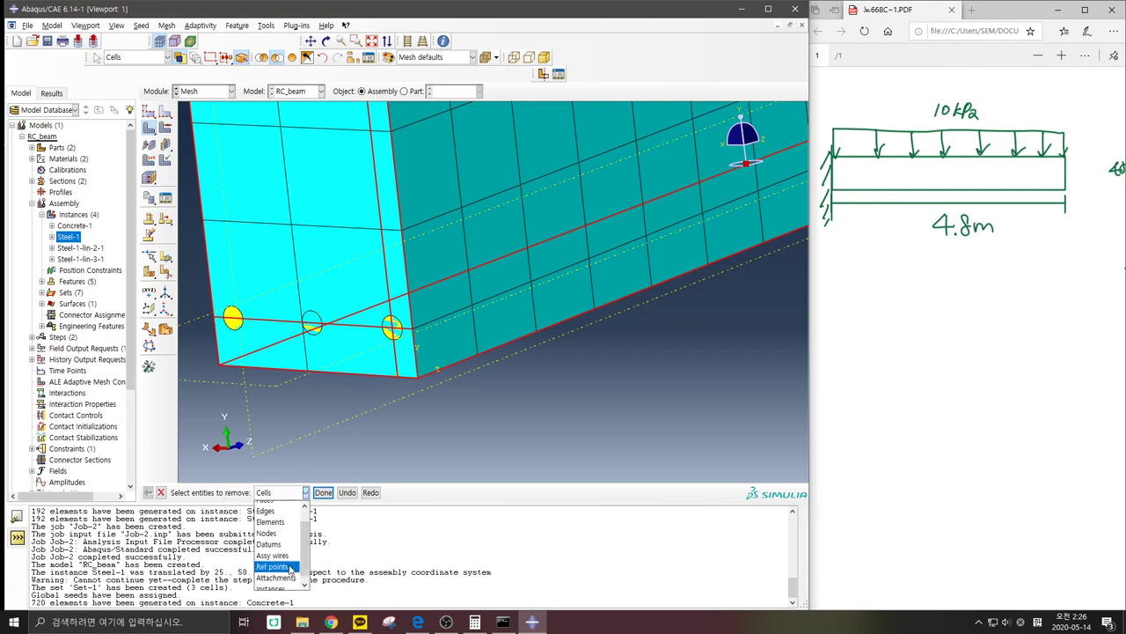
pyautogui.click(269, 584)
pyautogui.click(276, 326)
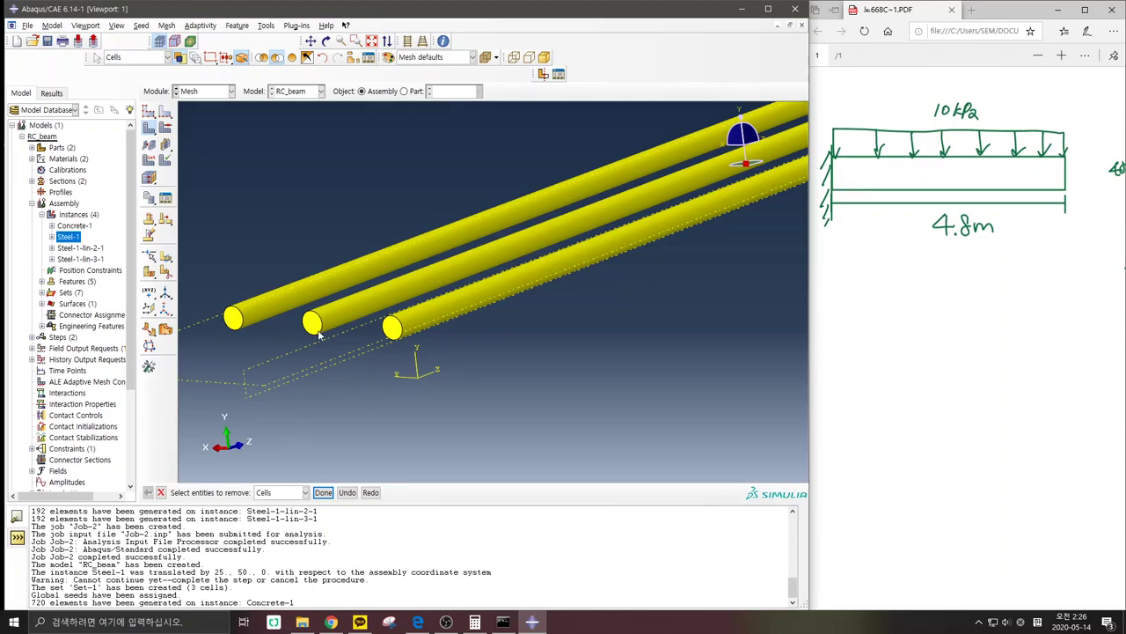
# Step: Assign Hex sweep mesh controls with the Medial axis algorithm and minimized mesh transition to the three steel bars
pyautogui.click(165, 128)
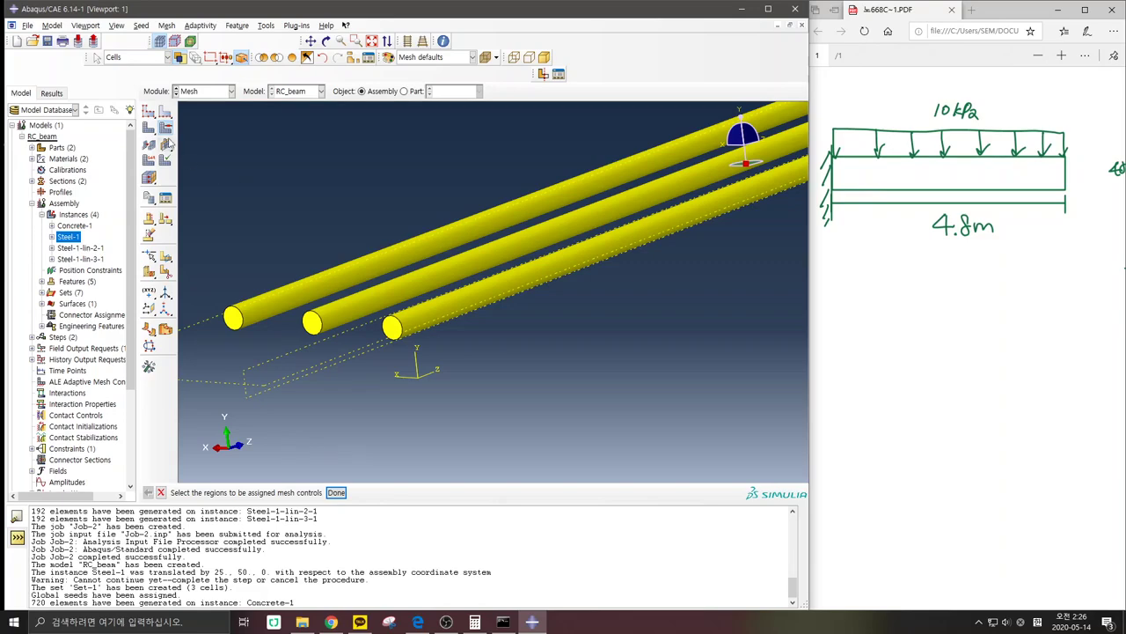
pyautogui.press('Escape')
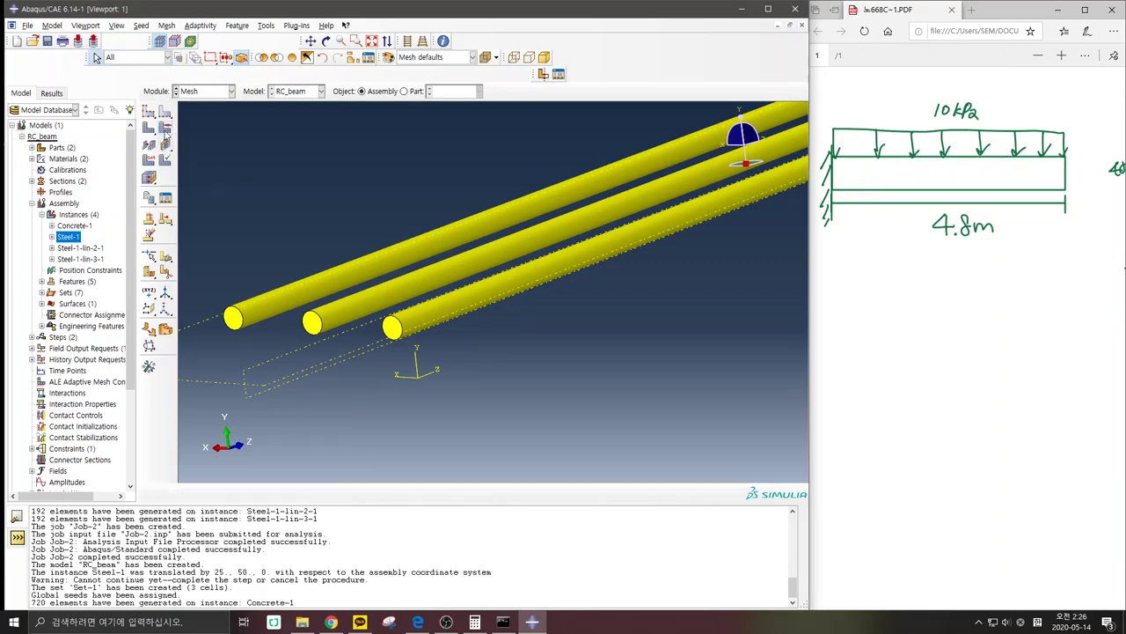
pyautogui.click(167, 128)
pyautogui.click(492, 283)
pyautogui.middleClick(402, 167)
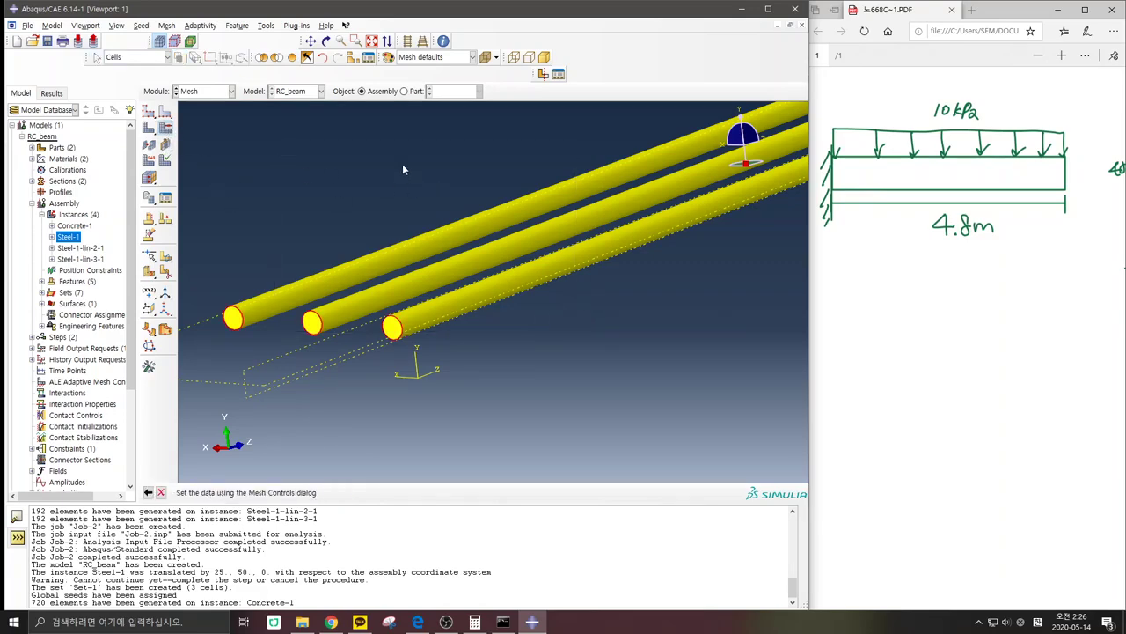
pyautogui.moveTo(90, 181); pyautogui.dragTo(241, 175)
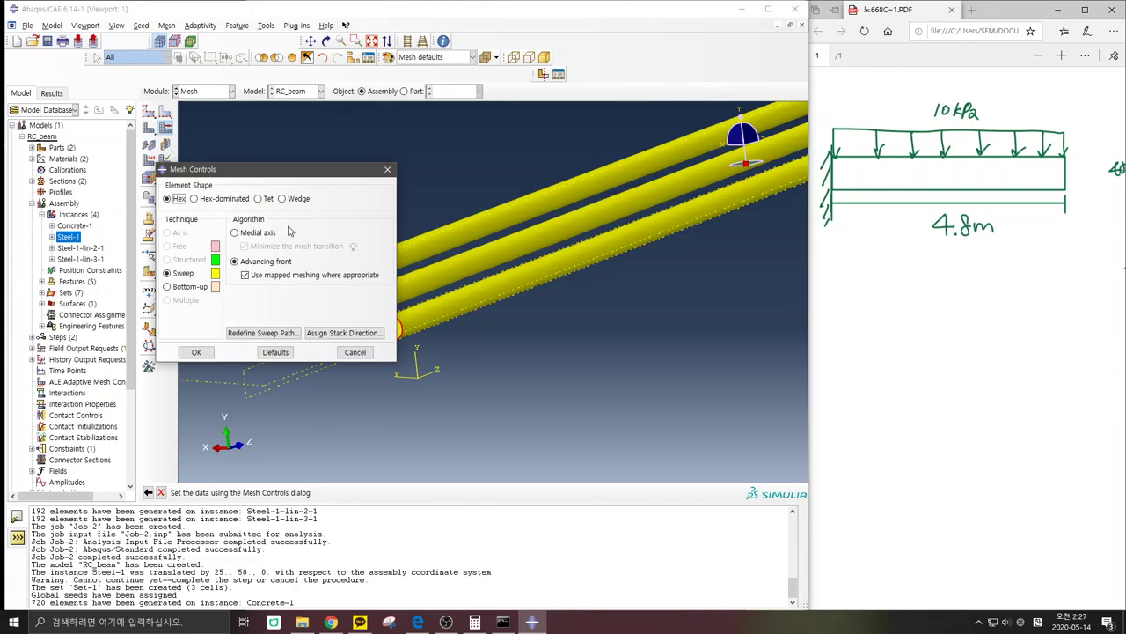
pyautogui.click(235, 233)
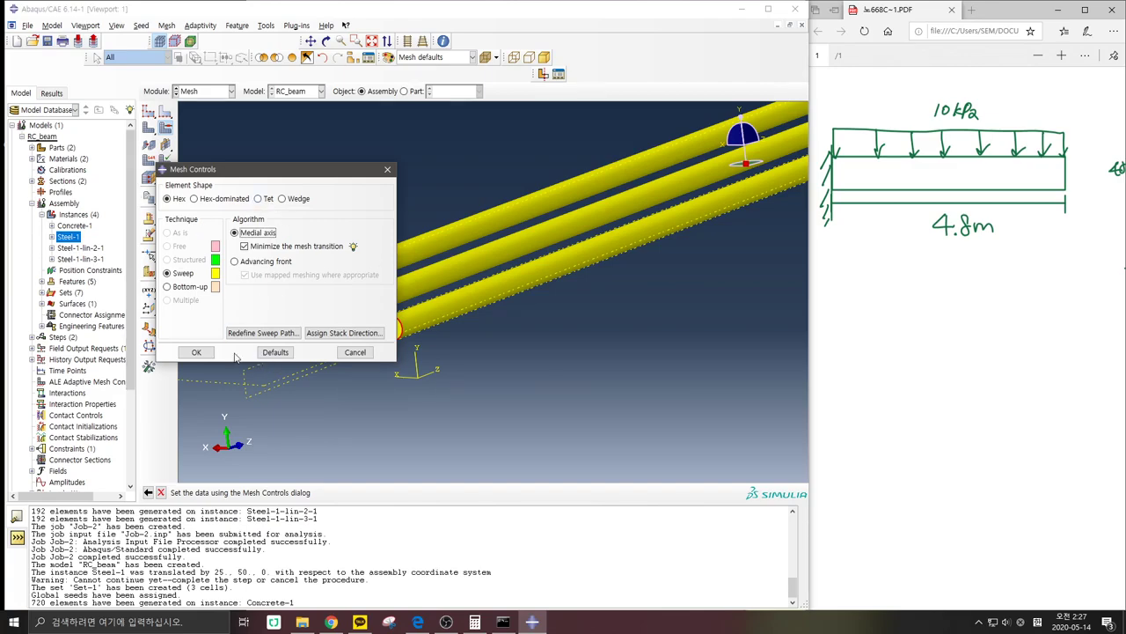
pyautogui.click(196, 352)
pyautogui.moveTo(550, 384); pyautogui.dragTo(211, 211)
pyautogui.middleClick(220, 124)
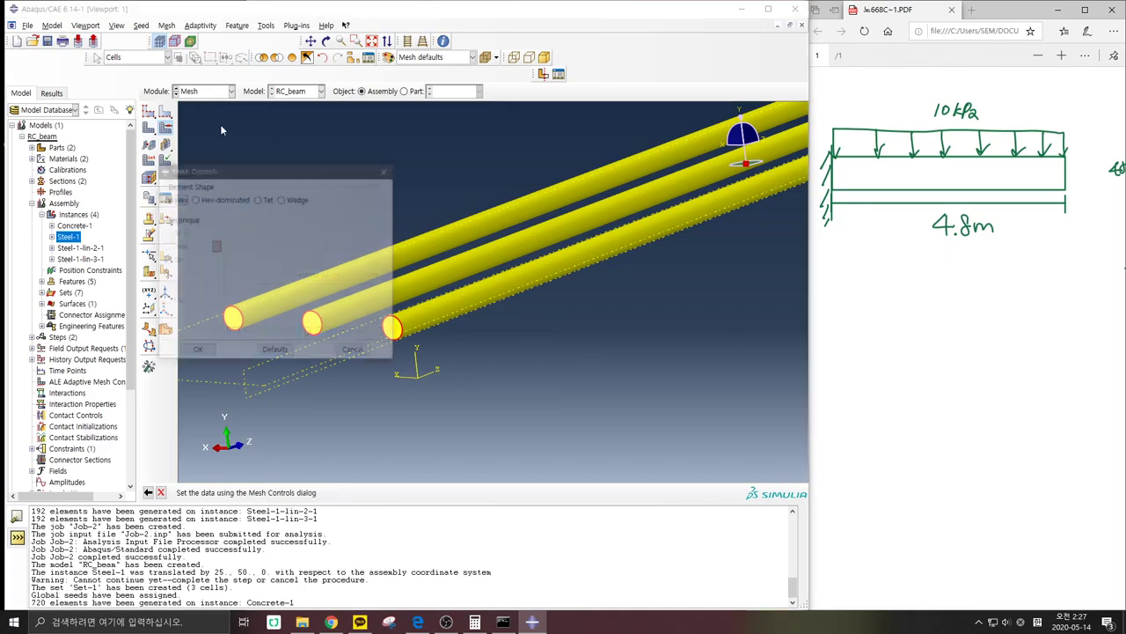
pyautogui.click(196, 352)
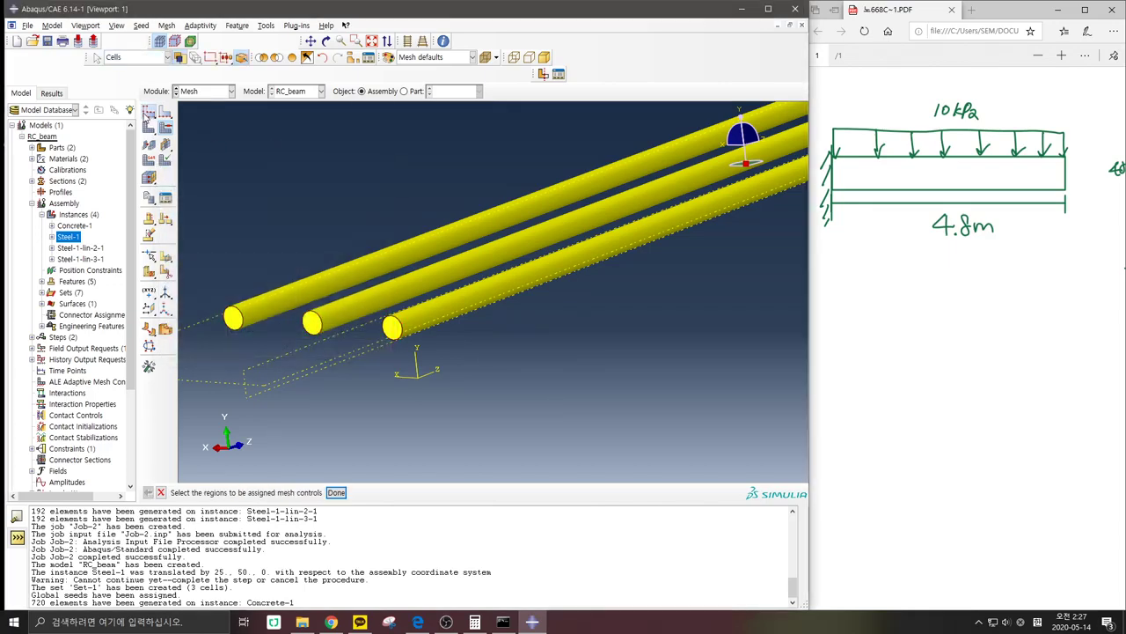
# Step: Seed the three steel bars with an approximate global size of 5
pyautogui.click(149, 111)
pyautogui.moveTo(649, 387); pyautogui.dragTo(248, 153)
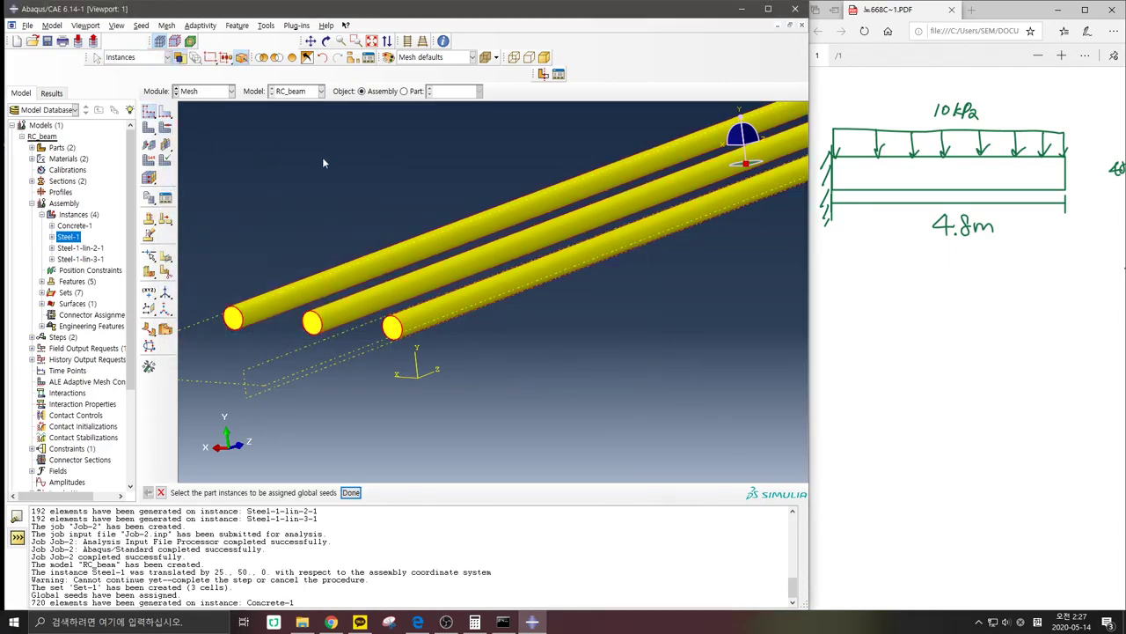
pyautogui.middleClick(323, 159)
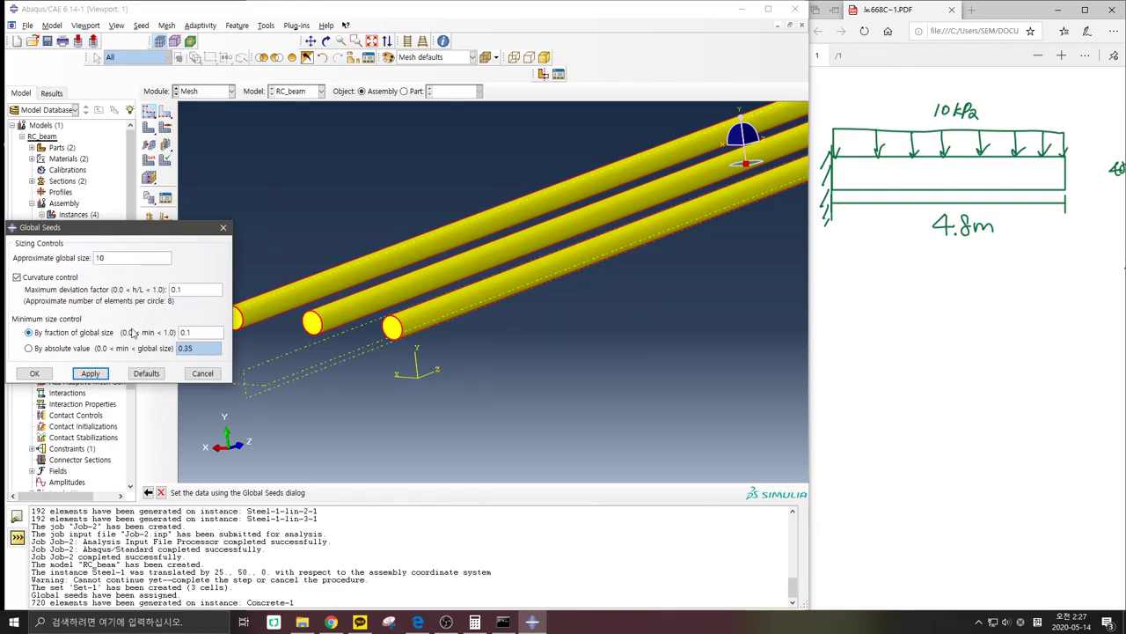
pyautogui.click(91, 373)
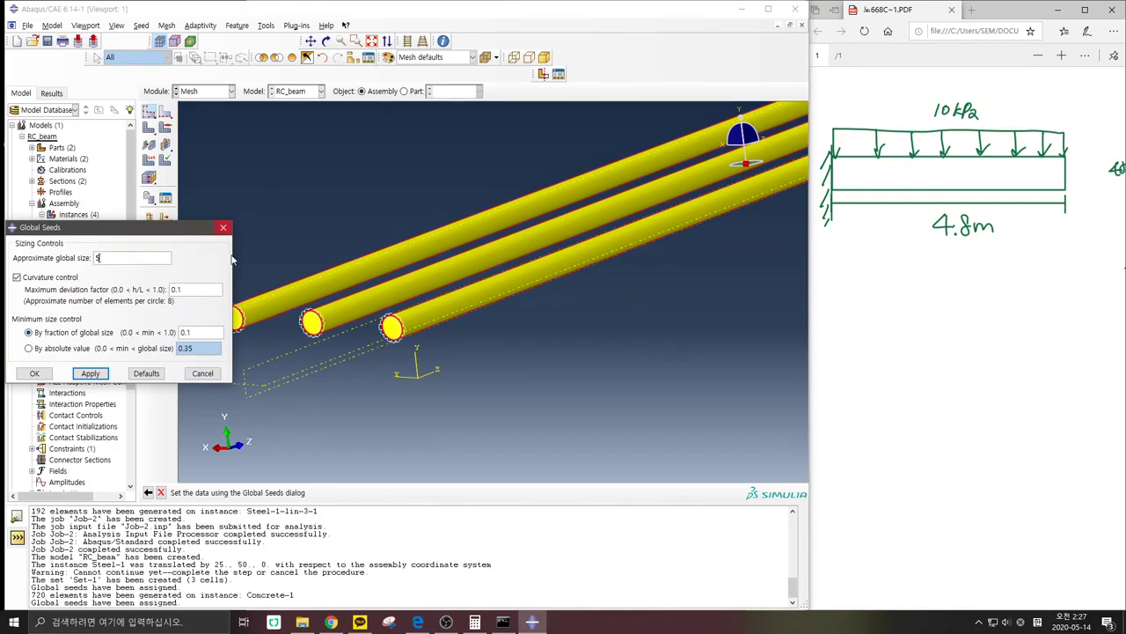
pyautogui.click(34, 373)
# Step: Generate the mesh on all three steel bar instances
pyautogui.click(165, 329)
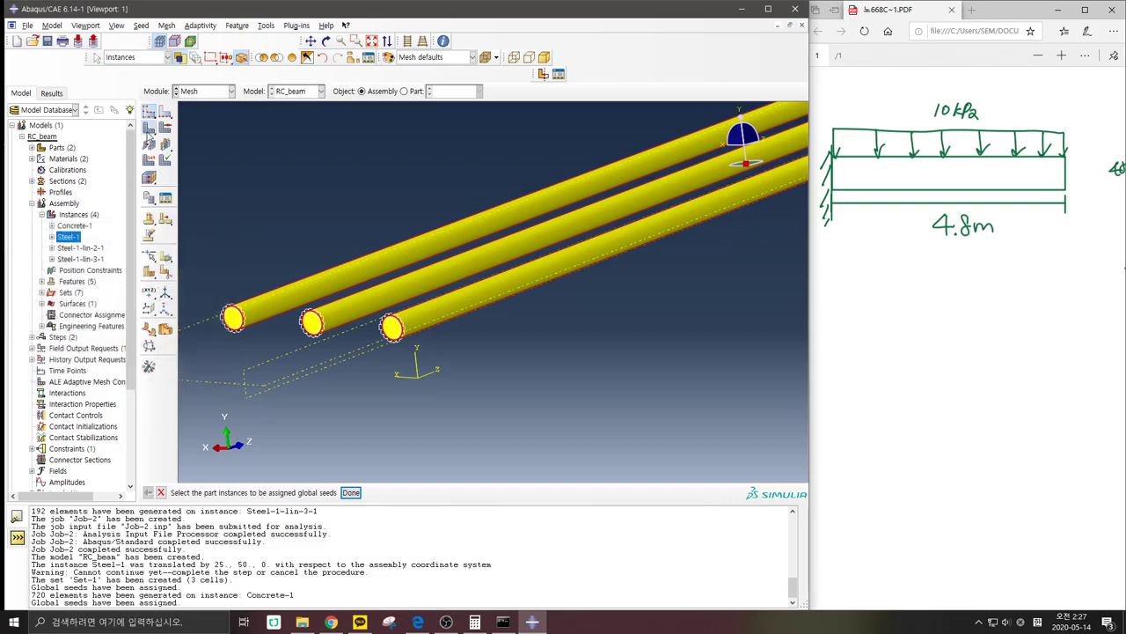
pyautogui.moveTo(592, 391); pyautogui.dragTo(248, 212)
pyautogui.middleClick(304, 209)
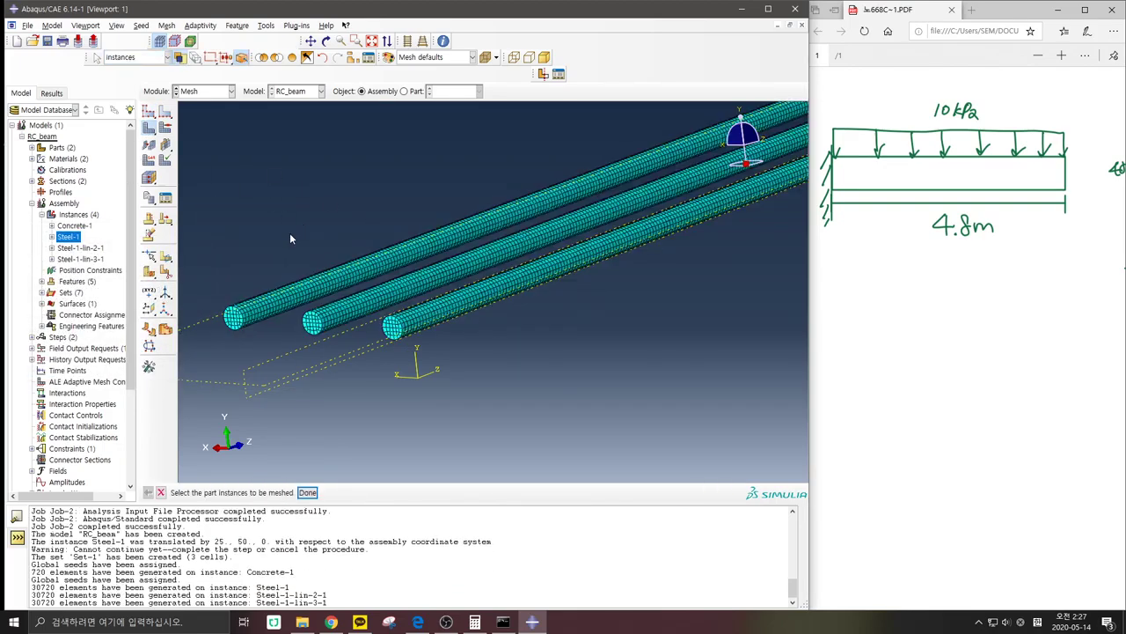
pyautogui.scroll(3, 293, 329)
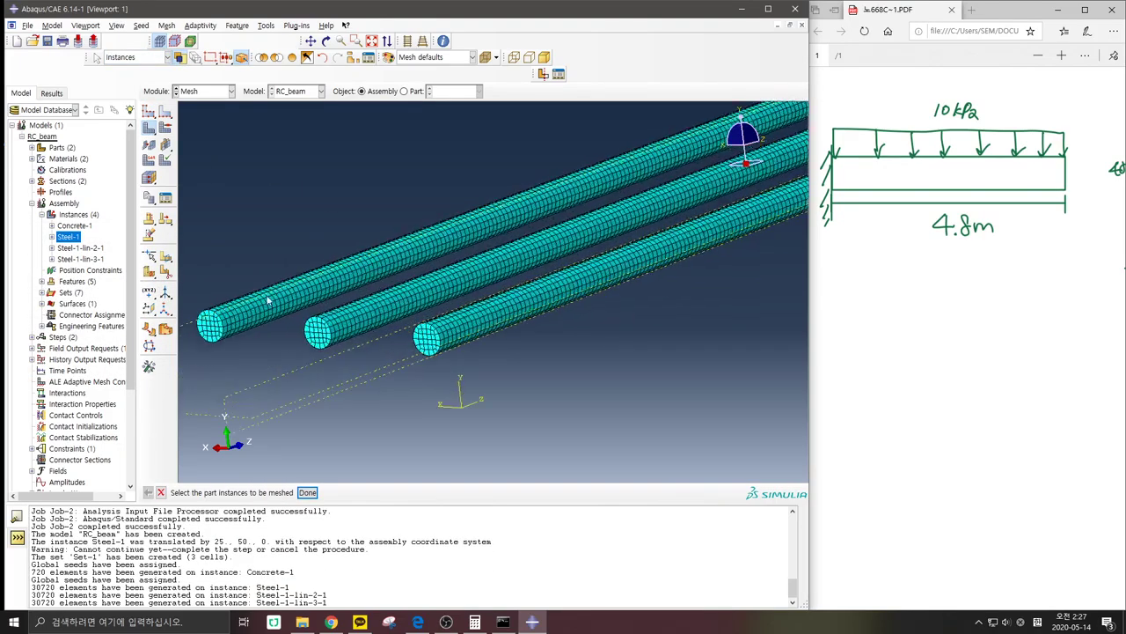
# Step: Create a full-analysis job named RC_beam for the RC_beam model
pyautogui.click(213, 91)
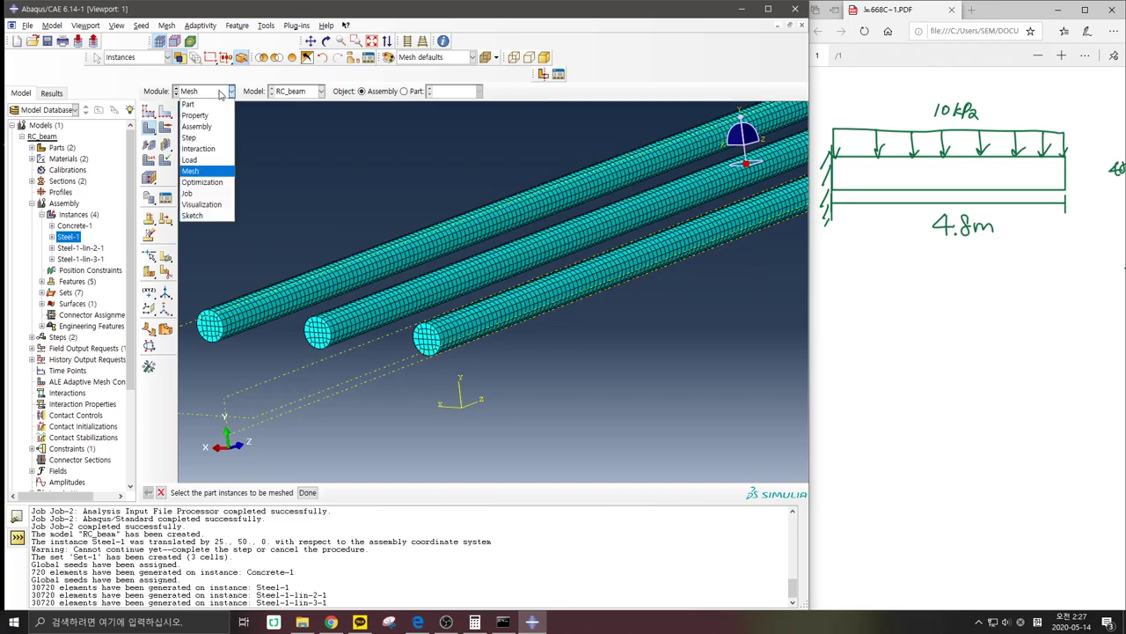
pyautogui.click(221, 190)
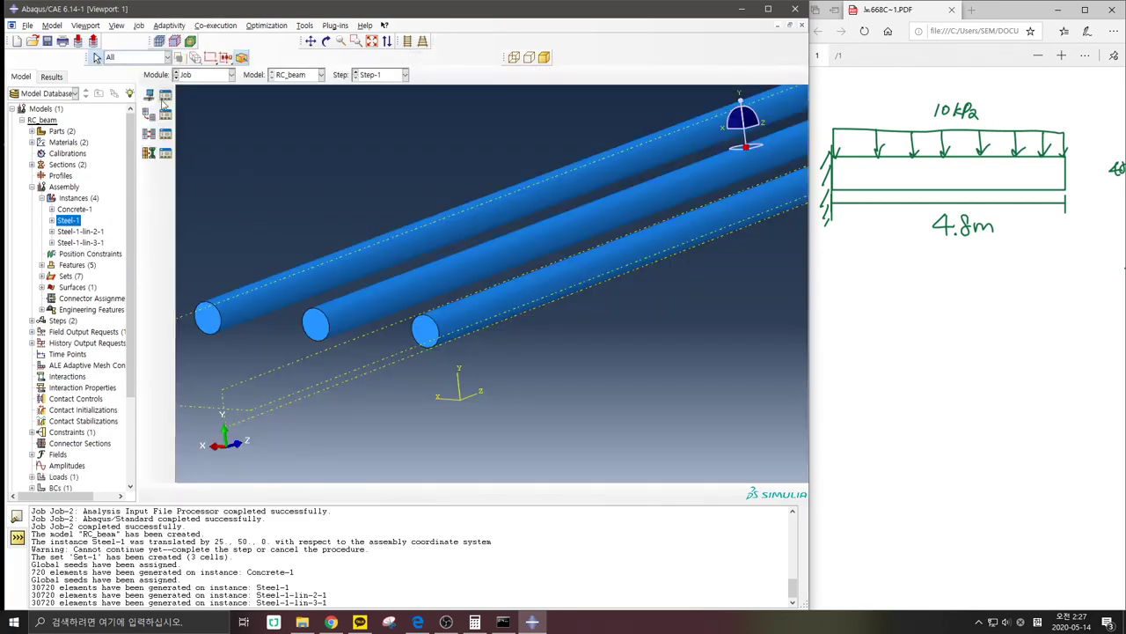
pyautogui.click(165, 97)
pyautogui.click(449, 450)
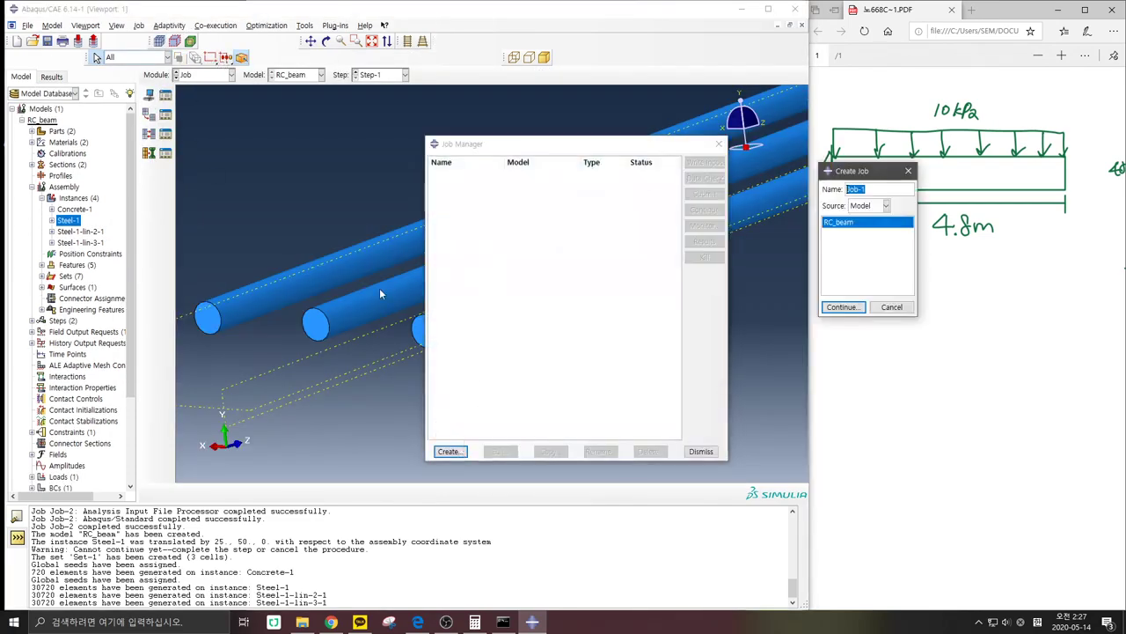
pyautogui.write('T')
pyautogui.click(843, 306)
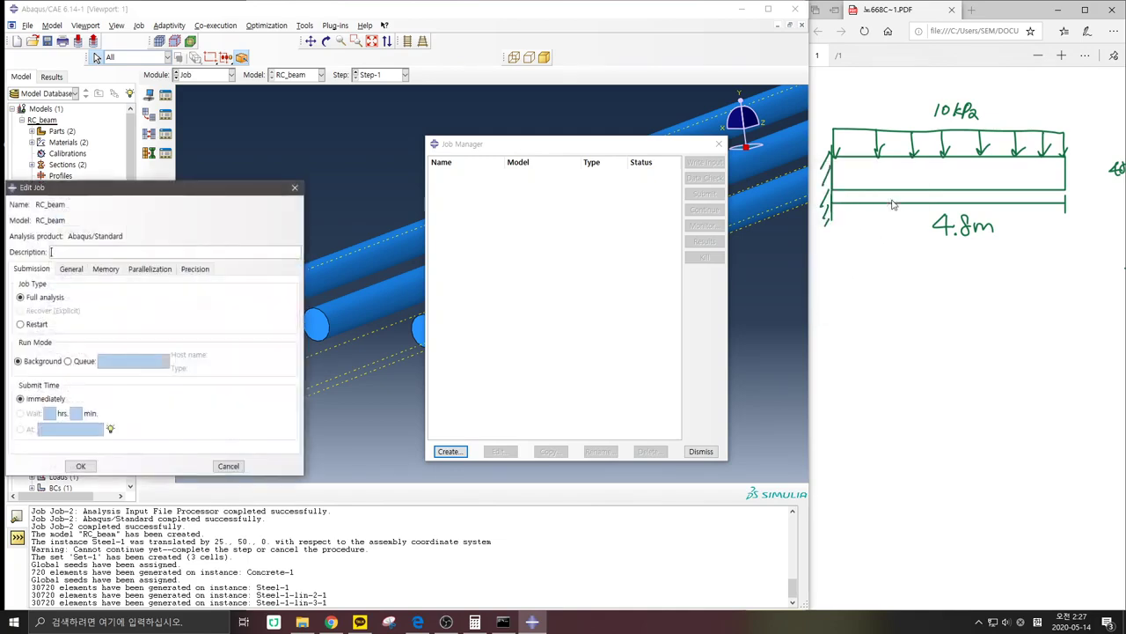
pyautogui.click(81, 466)
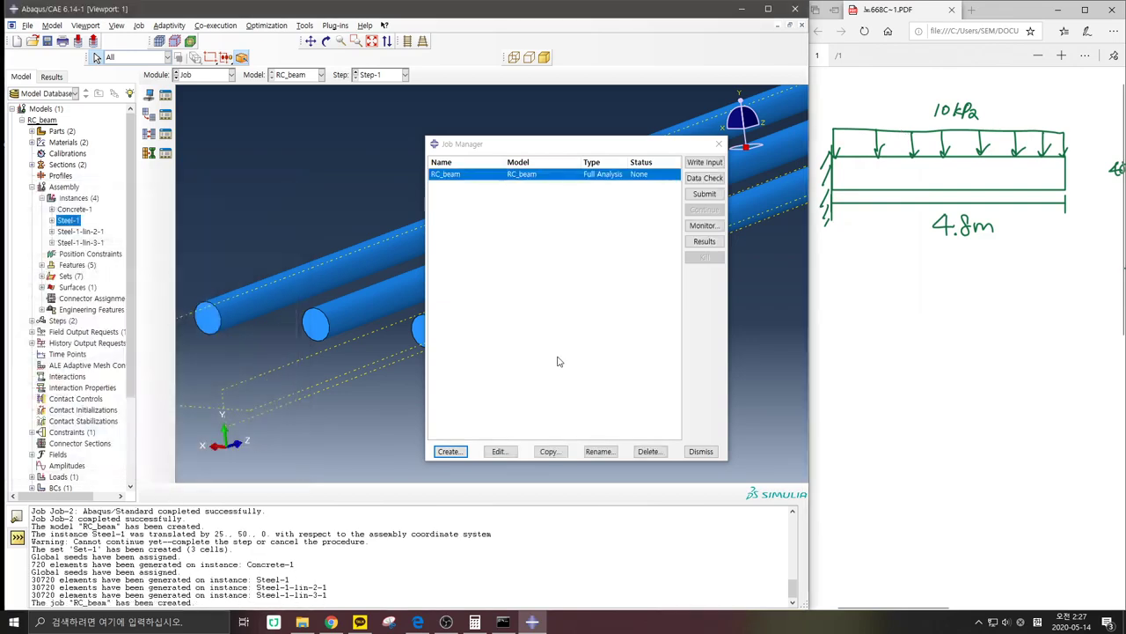
# Step: Submit the RC_beam job, overwriting the existing job files, and monitor its progress until the analysis ends
pyautogui.click(704, 193)
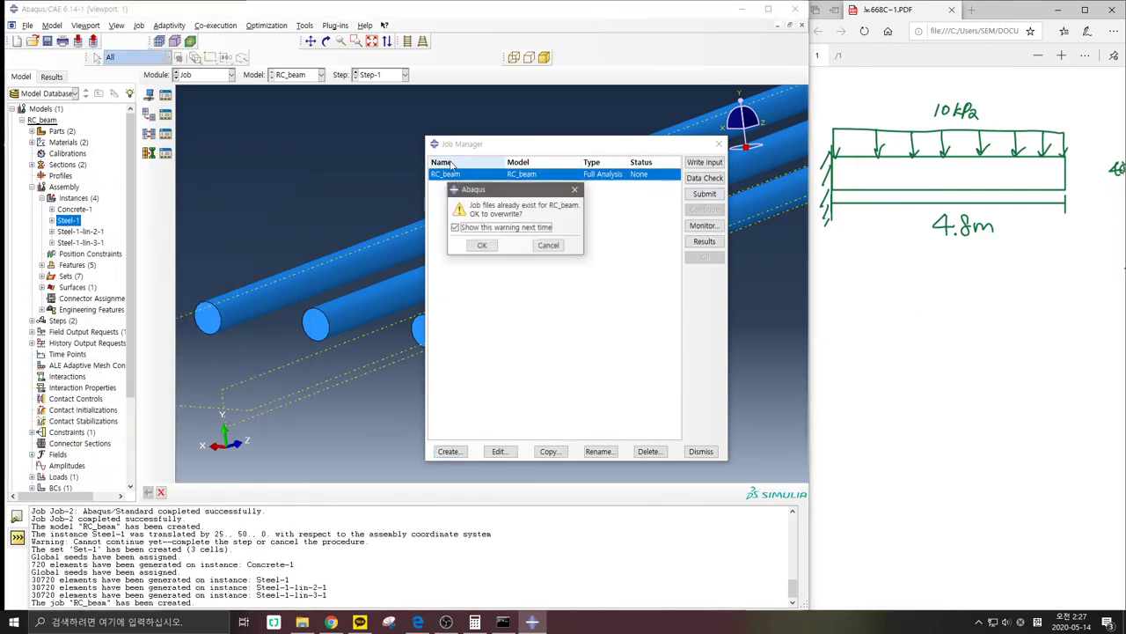
pyautogui.click(481, 245)
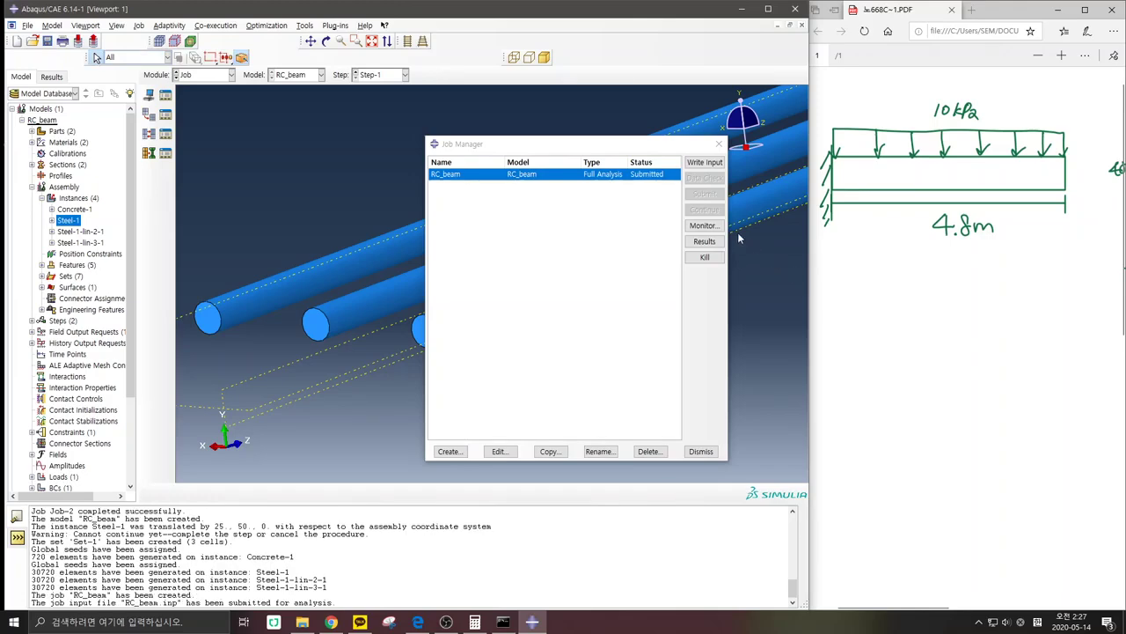
pyautogui.click(703, 225)
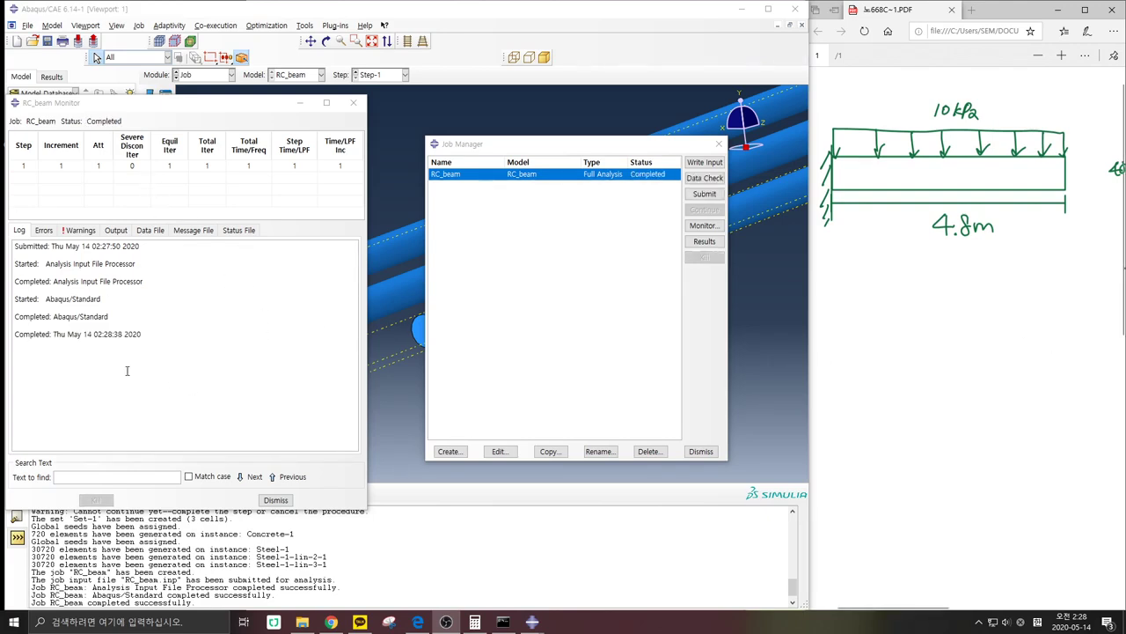
# Step: Load the RC_beam job results and plot the Mises stress contours on the deformed beam
pyautogui.click(704, 241)
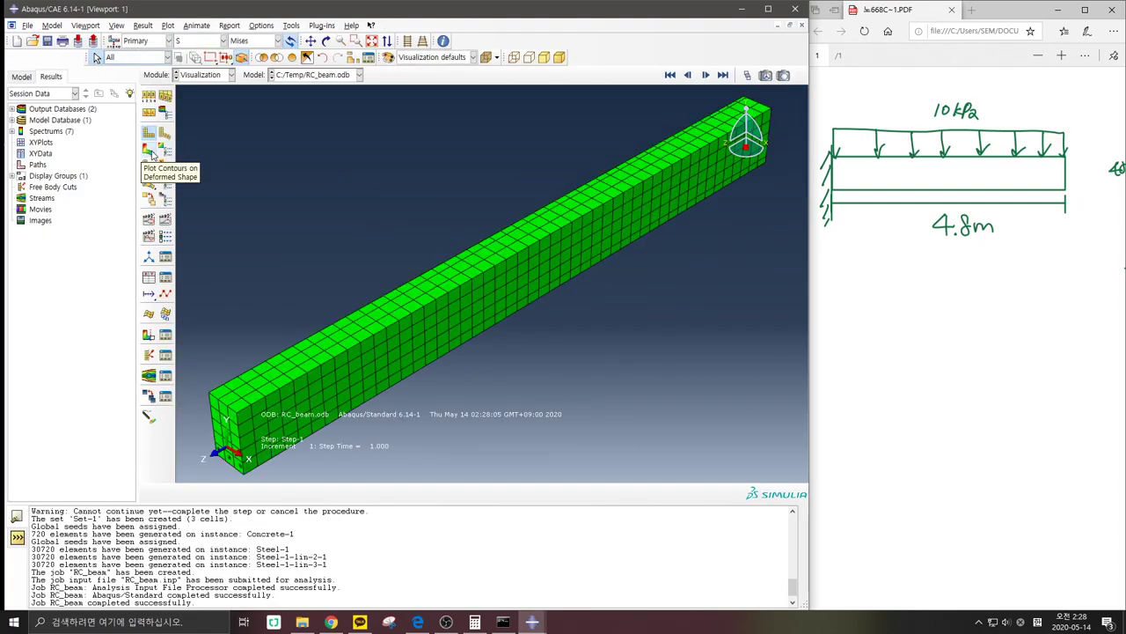
pyautogui.click(150, 151)
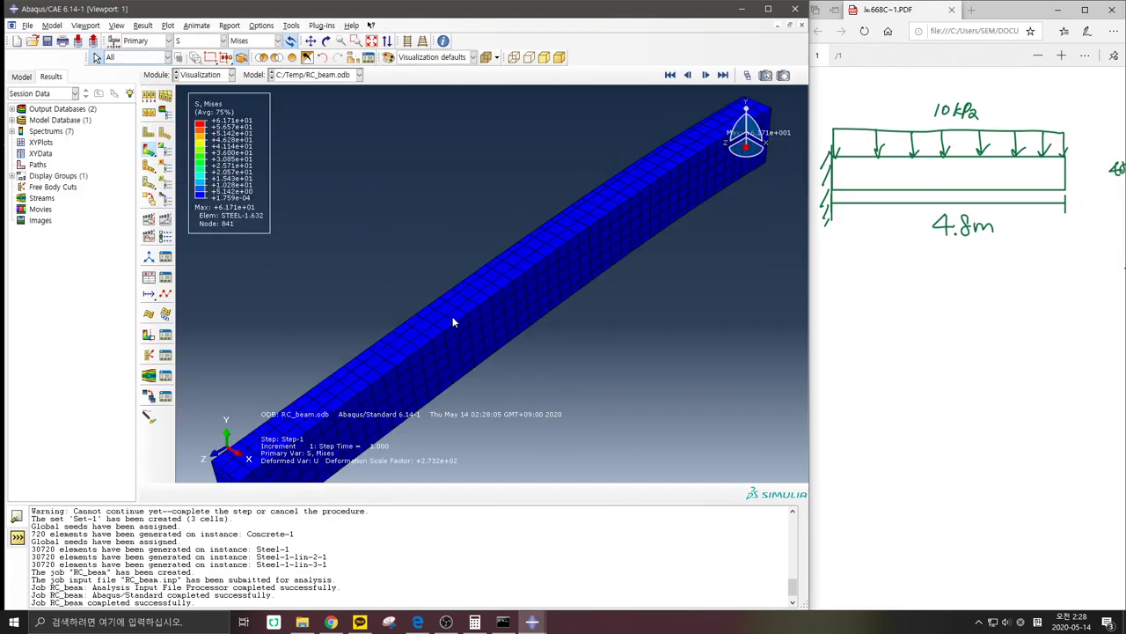
pyautogui.keyDown('ctrl'); pyautogui.keyDown('alt'); pyautogui.moveTo(455, 319); pyautogui.dragTo(448, 232); pyautogui.keyUp('alt'); pyautogui.keyUp('ctrl')
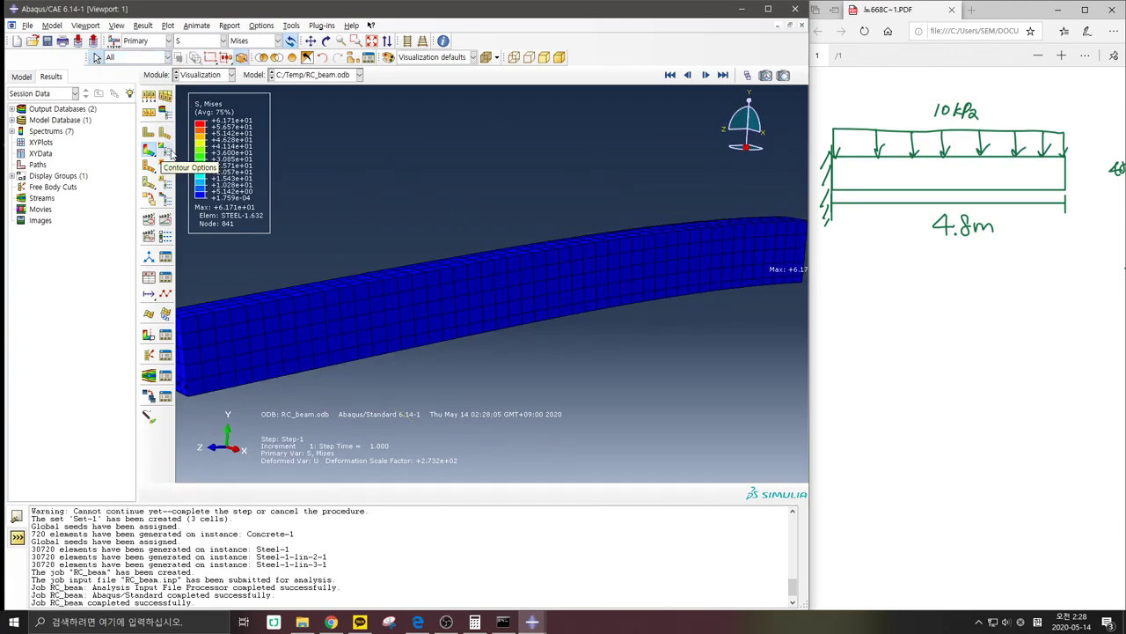
# Step: Set the contour plot limits to show the location of the maximum stress value
pyautogui.click(168, 151)
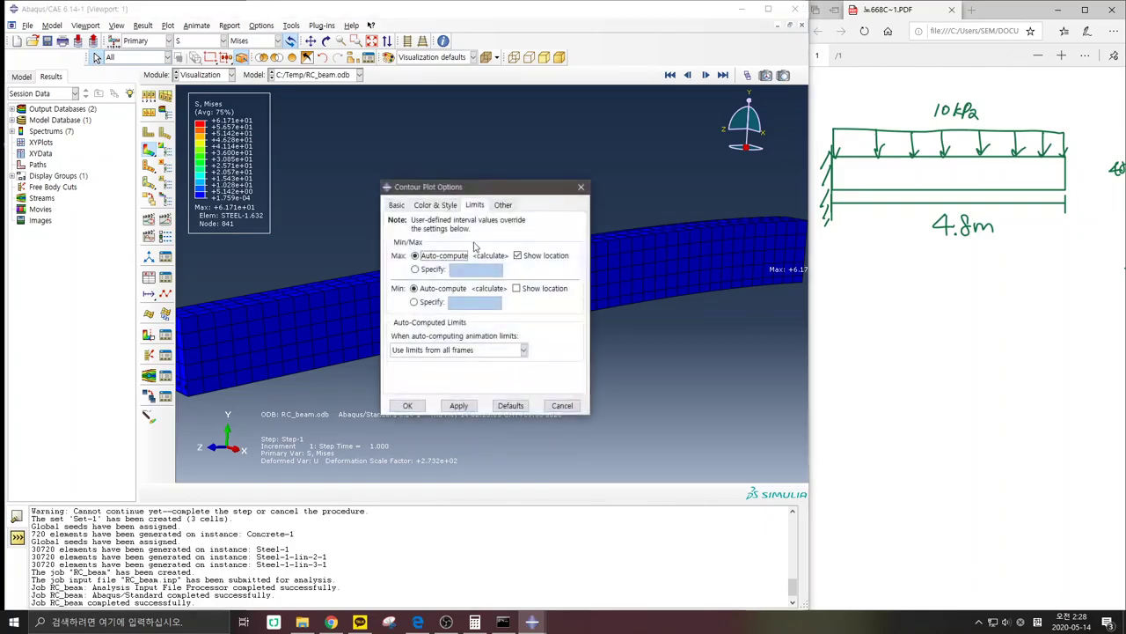
pyautogui.click(518, 255)
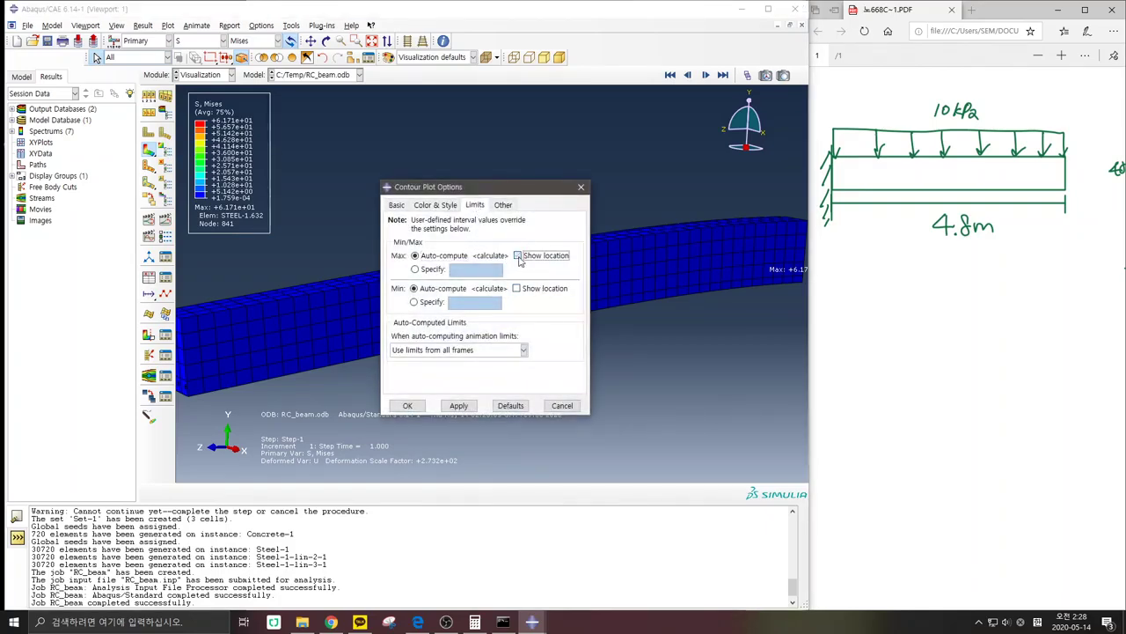
pyautogui.click(408, 406)
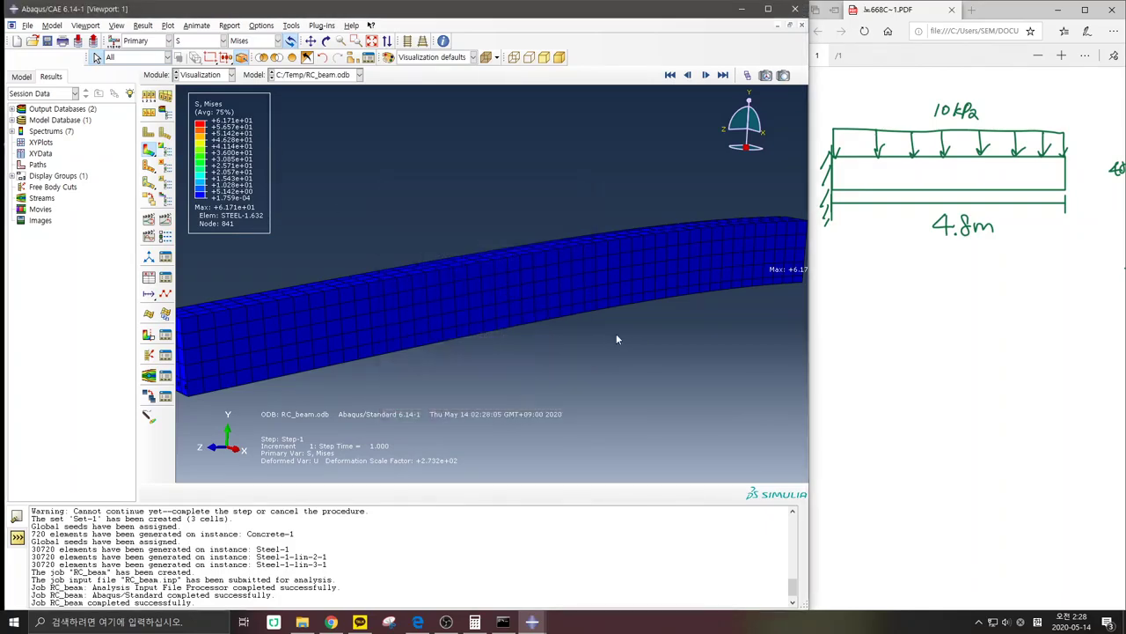
# Step: Examine the Mises stress around the three steel bars on the beam's end face, where the maximum is marked
pyautogui.moveTo(684, 330); pyautogui.dragTo(680, 341)
pyautogui.keyDown('ctrl'); pyautogui.keyDown('alt'); pyautogui.moveTo(679, 342); pyautogui.dragTo(442, 368, button='middle'); pyautogui.keyUp('alt'); pyautogui.keyUp('ctrl')
pyautogui.keyDown('ctrl'); pyautogui.keyDown('alt'); pyautogui.moveTo(601, 333); pyautogui.dragTo(365, 294); pyautogui.keyUp('alt'); pyautogui.keyUp('ctrl')
pyautogui.scroll(5, 726, 439)
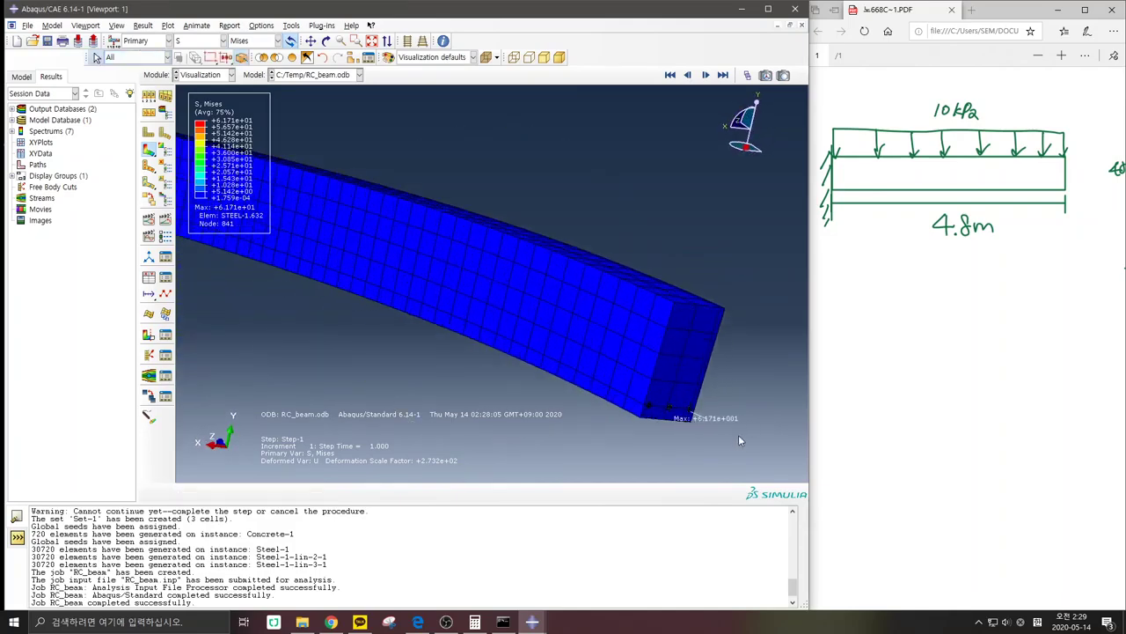
pyautogui.scroll(2, 618, 397)
pyautogui.scroll(-2, 622, 332)
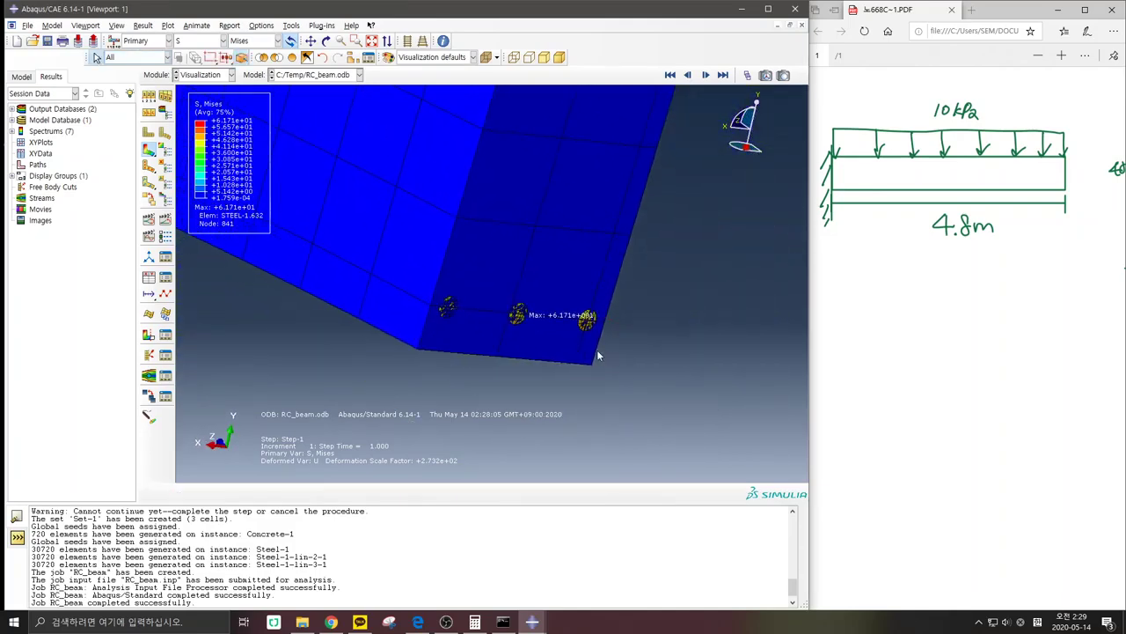
pyautogui.scroll(2, 589, 332)
pyautogui.scroll(2, 589, 333)
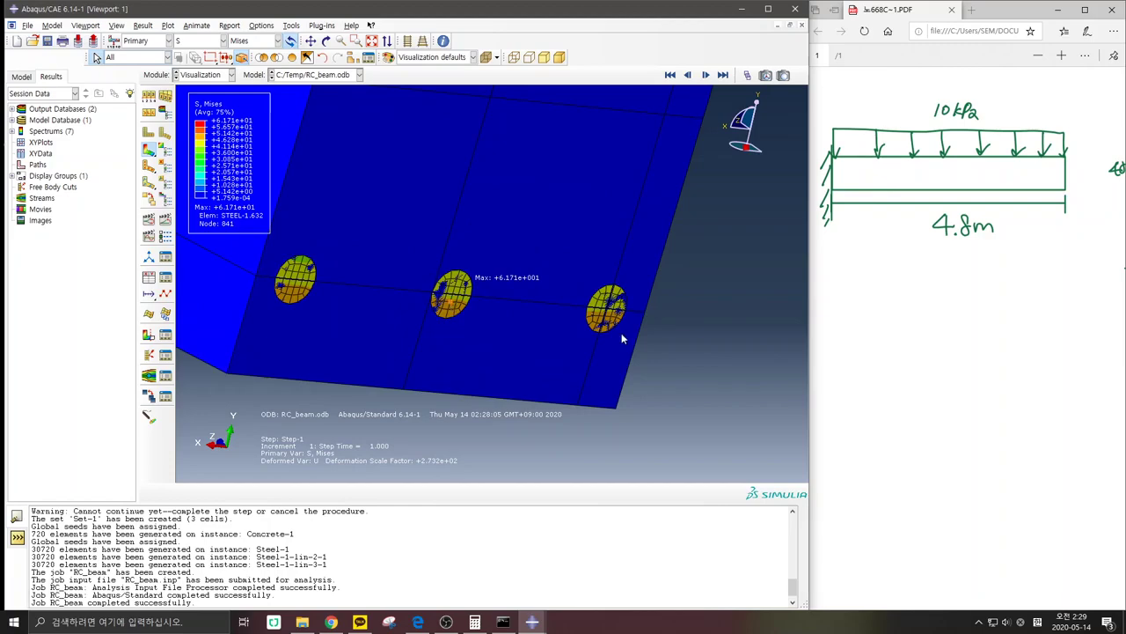
pyautogui.scroll(-2, 315, 280)
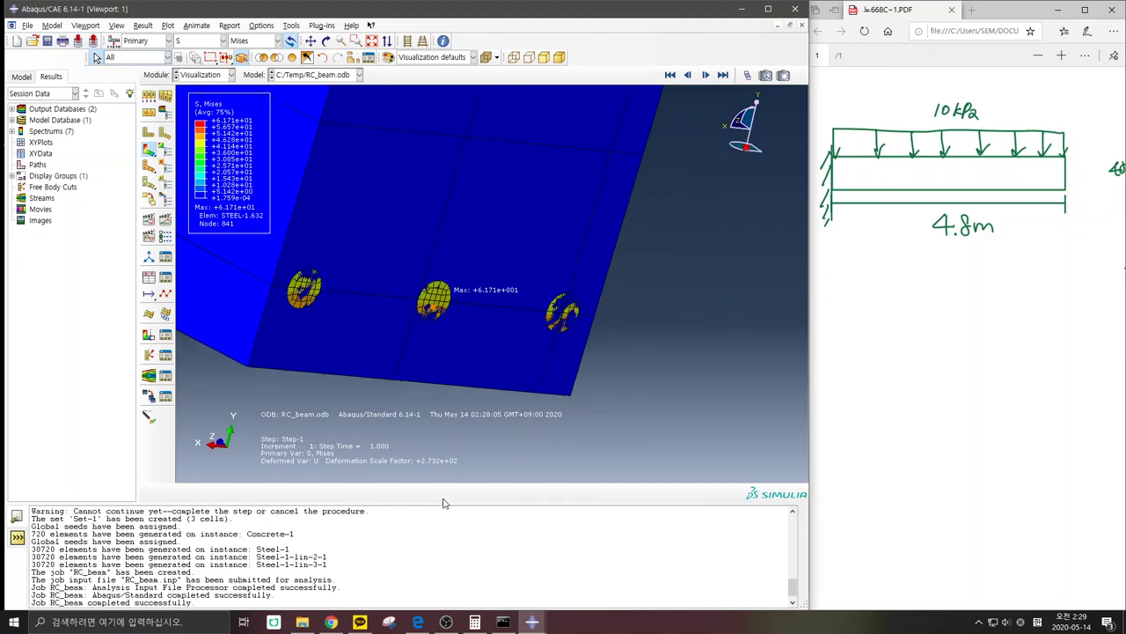
pyautogui.scroll(3, 396, 554)
pyautogui.scroll(-3, 433, 332)
pyautogui.keyDown('ctrl'); pyautogui.keyDown('alt'); pyautogui.moveTo(474, 302); pyautogui.dragTo(828, 475, button='middle'); pyautogui.keyUp('alt'); pyautogui.keyUp('ctrl')
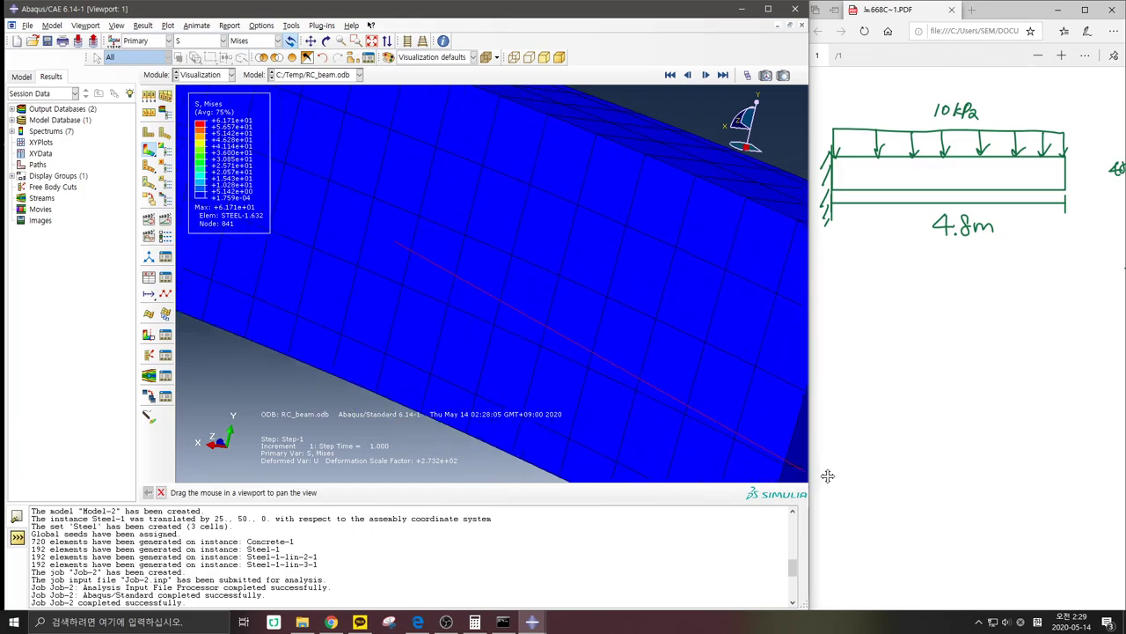
pyautogui.click(278, 40)
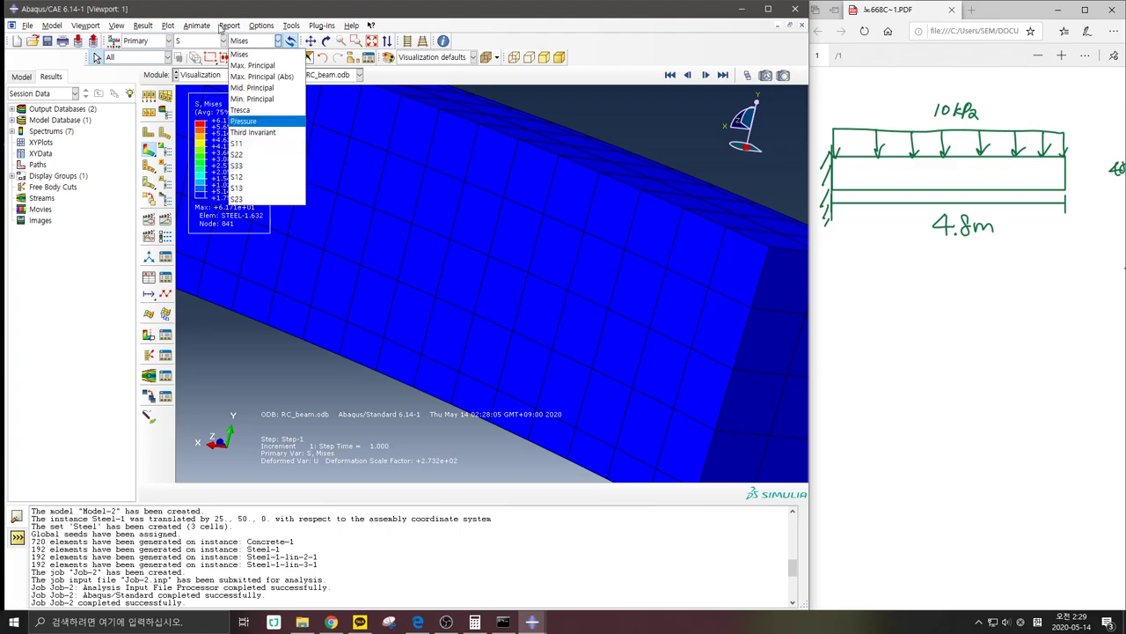
pyautogui.click(216, 10)
pyautogui.scroll(-3, 337, 271)
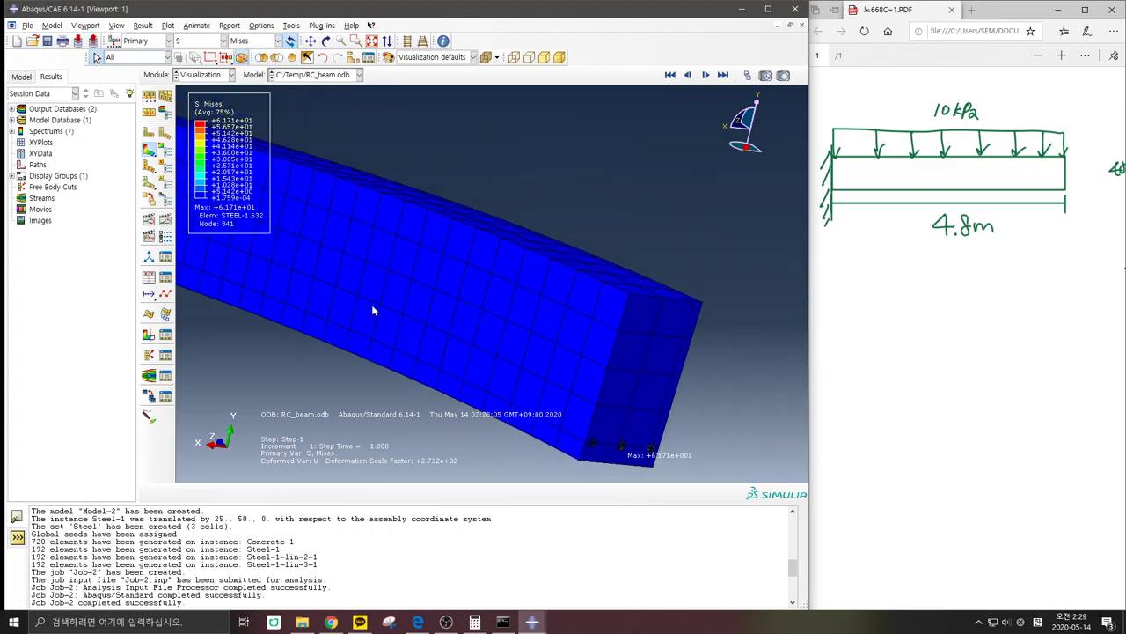
pyautogui.keyDown('ctrl'); pyautogui.keyDown('alt'); pyautogui.moveTo(367, 299); pyautogui.dragTo(654, 366, button='middle'); pyautogui.keyUp('alt'); pyautogui.keyUp('ctrl')
pyautogui.scroll(-3, 524, 351)
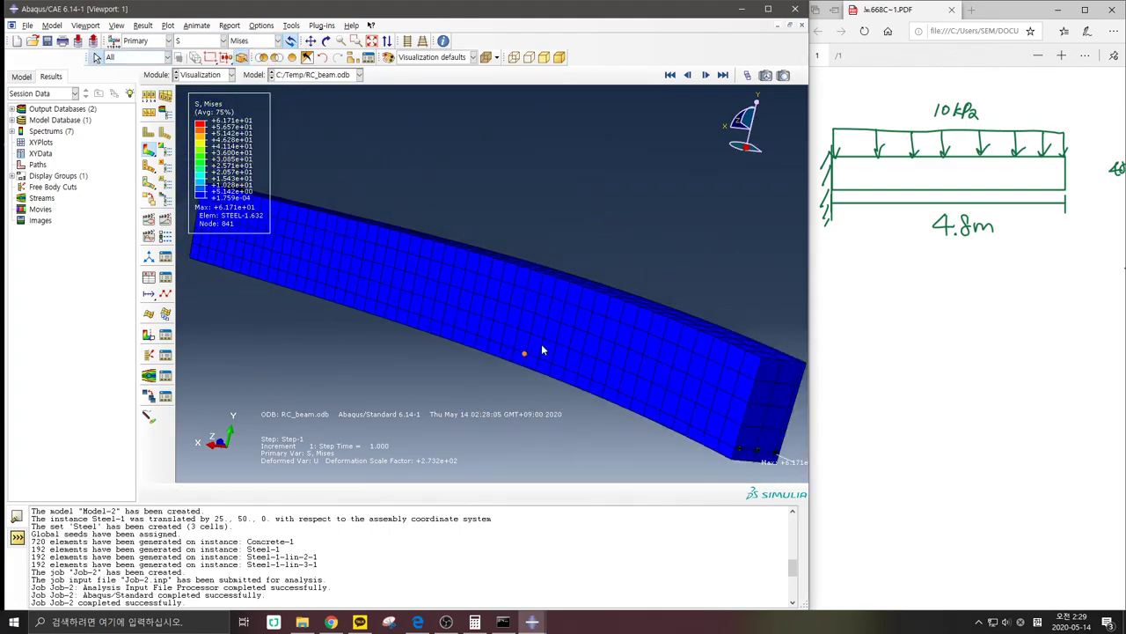